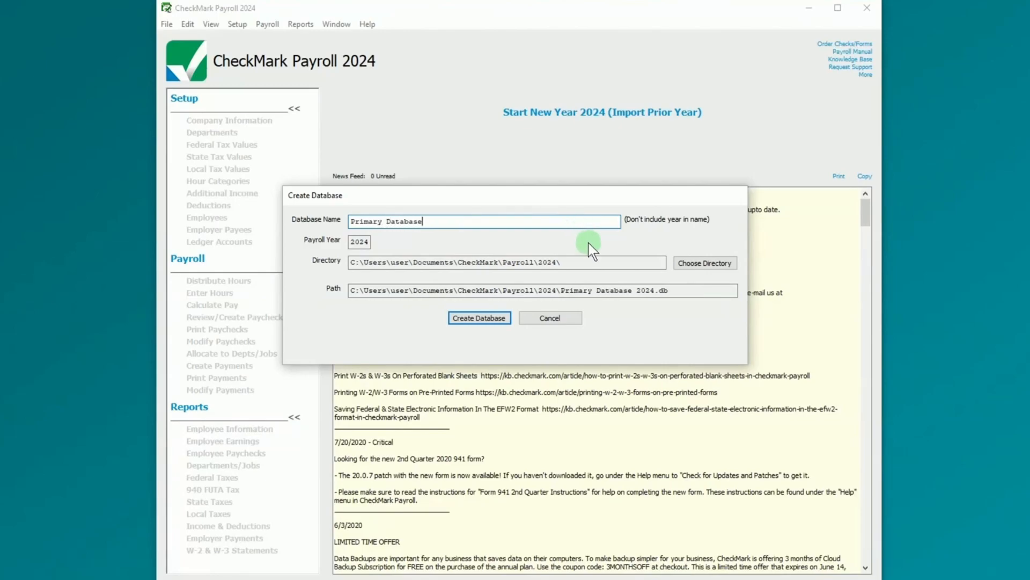
# - Create the database in the default folder for Bright Ideas Inc, trading as SparkleTech Solutions, and silence the tax-tables alert
pyautogui.click(712, 266)
pyautogui.click(603, 375)
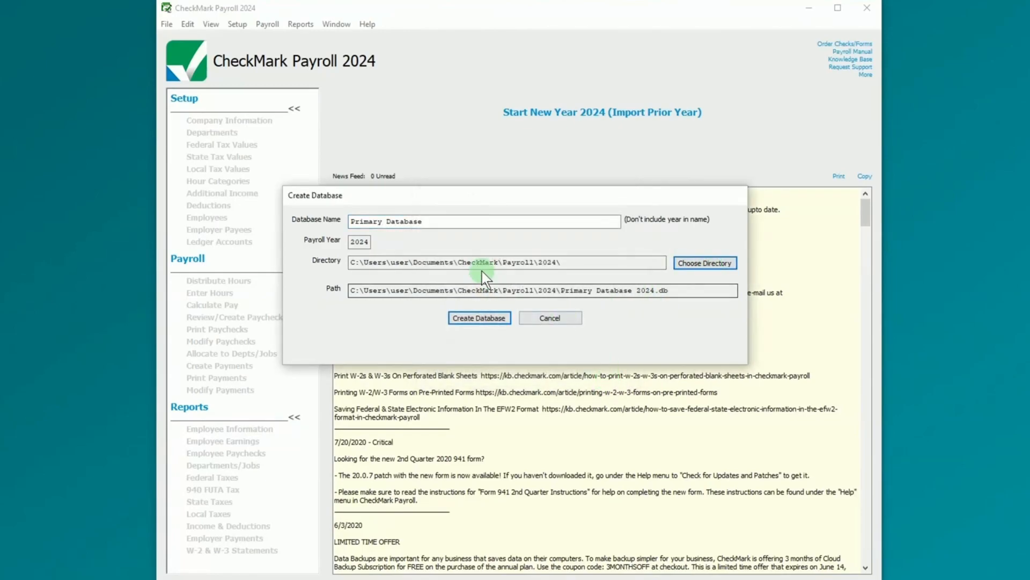
pyautogui.click(469, 318)
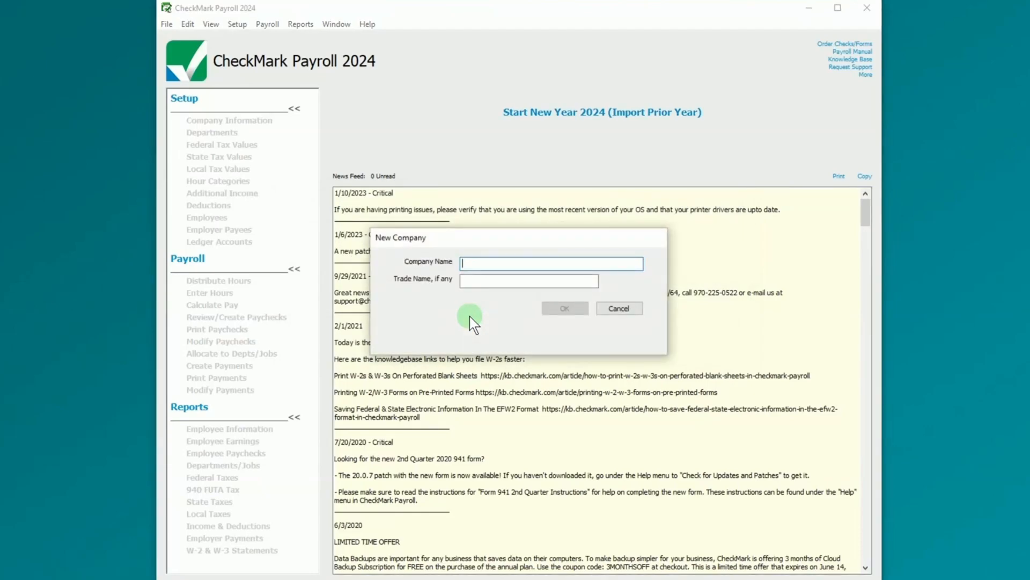
pyautogui.write('Bright Ideas Inc')
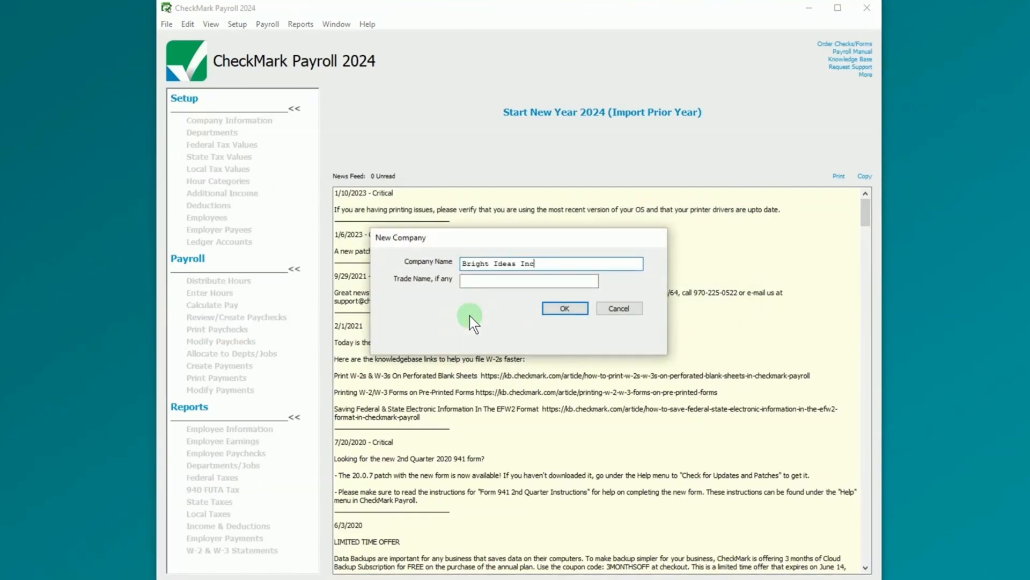
pyautogui.write('SparkleTech Solutions')
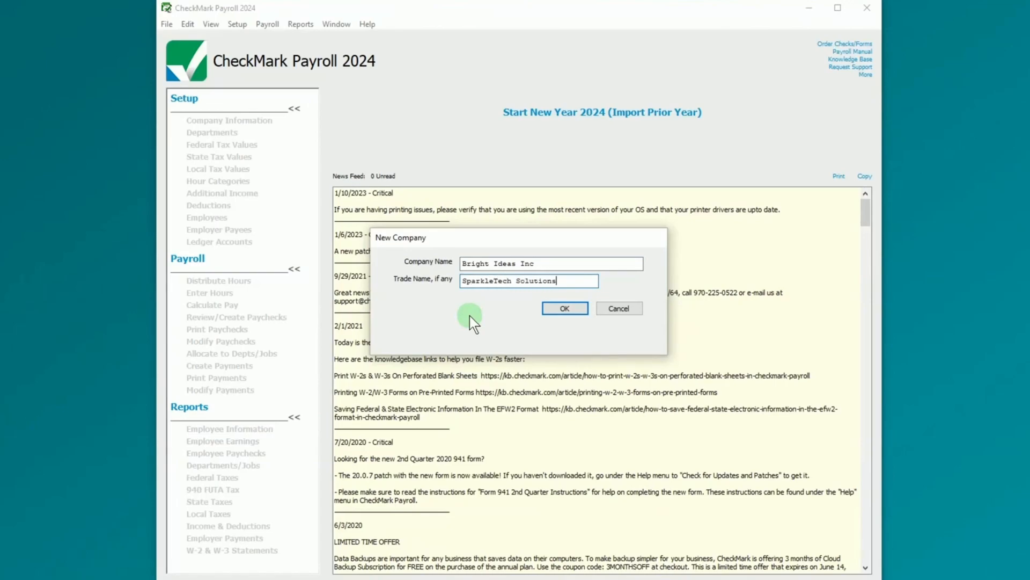
pyautogui.click(556, 325)
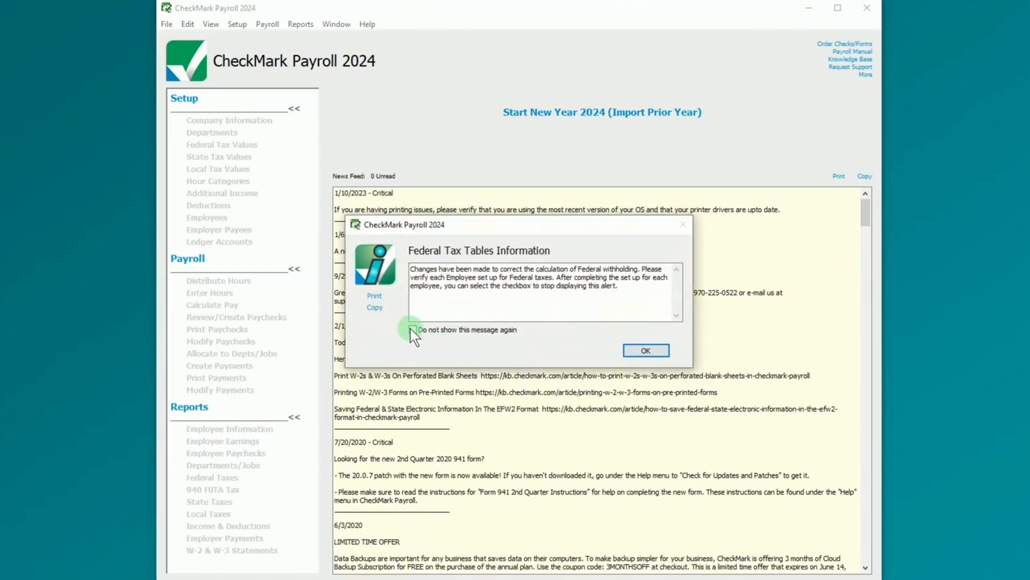
pyautogui.click(645, 350)
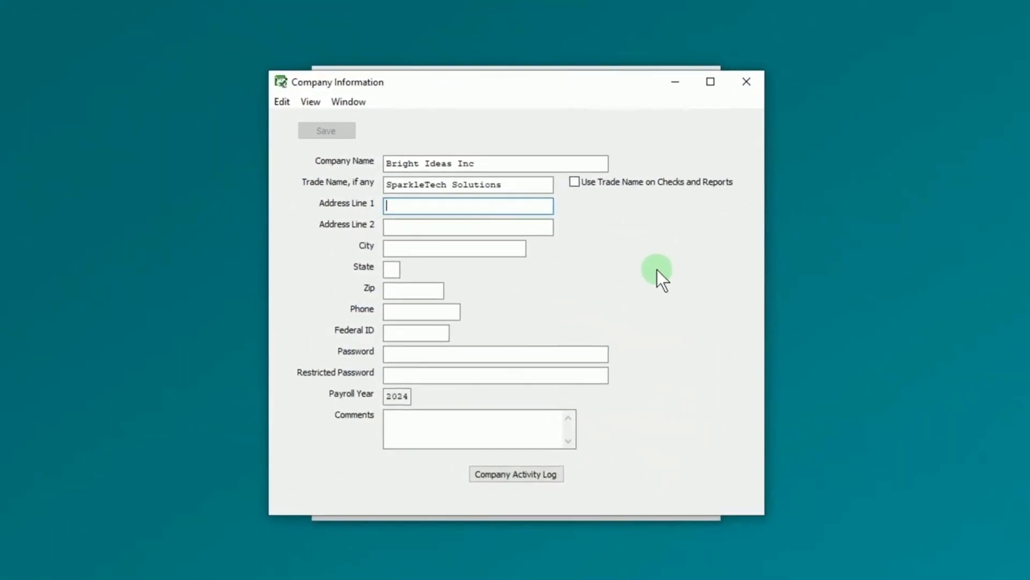
# - Enter and save the company's street address, city, state, zip, phone and federal ID
pyautogui.press('Tab')
pyautogui.press('Tab')
pyautogui.write('Spr')
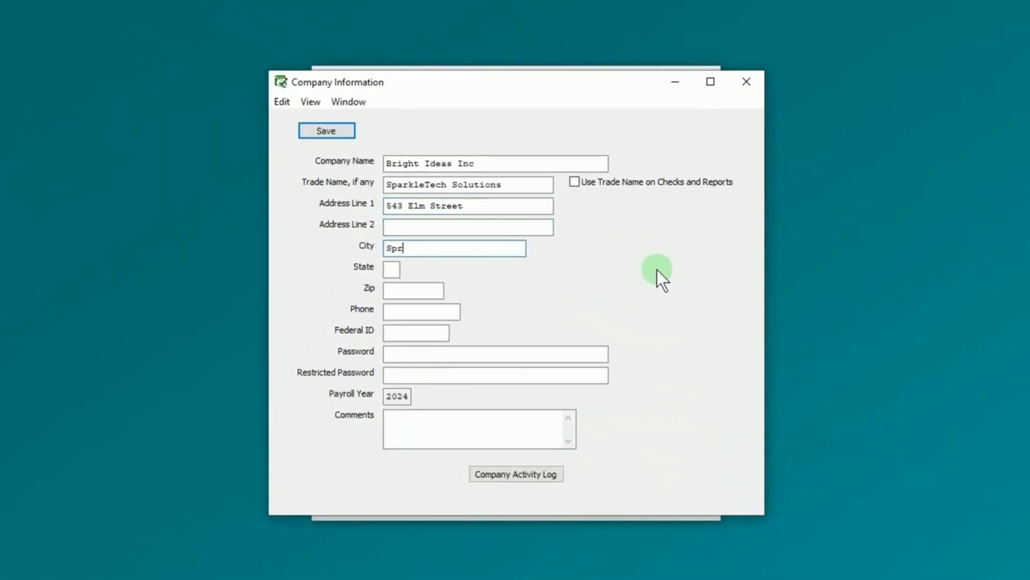
pyautogui.write('ingfield')
pyautogui.press('Tab')
pyautogui.write('IL')
pyautogui.press('Tab')
pyautogui.write('62701')
pyautogui.press('Tab')
pyautogui.write('5552124778')
pyautogui.press('Tab')
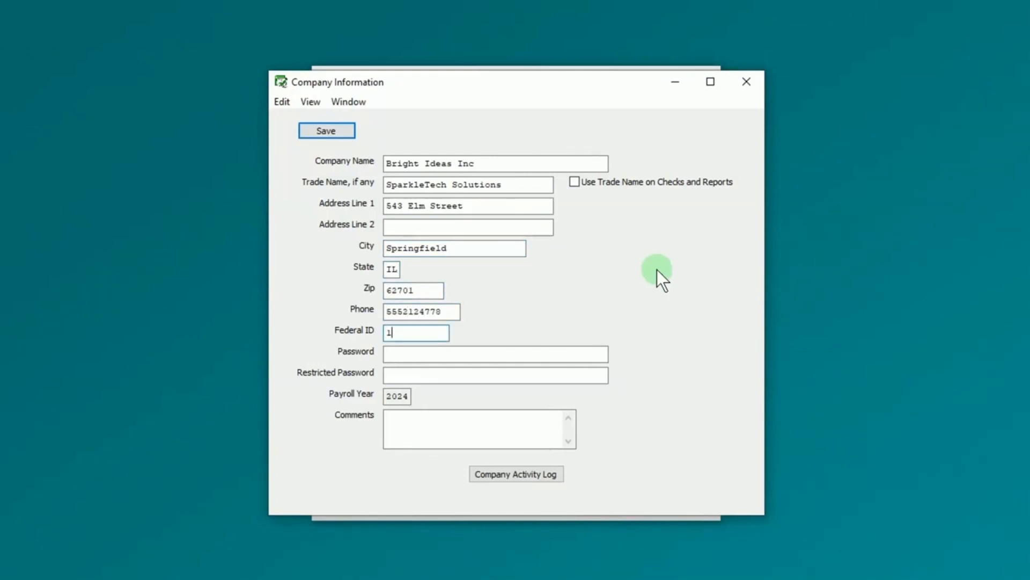
pyautogui.click(334, 129)
# - Close Company Information and enlarge the main payroll window
pyautogui.click(745, 83)
pyautogui.click(745, 82)
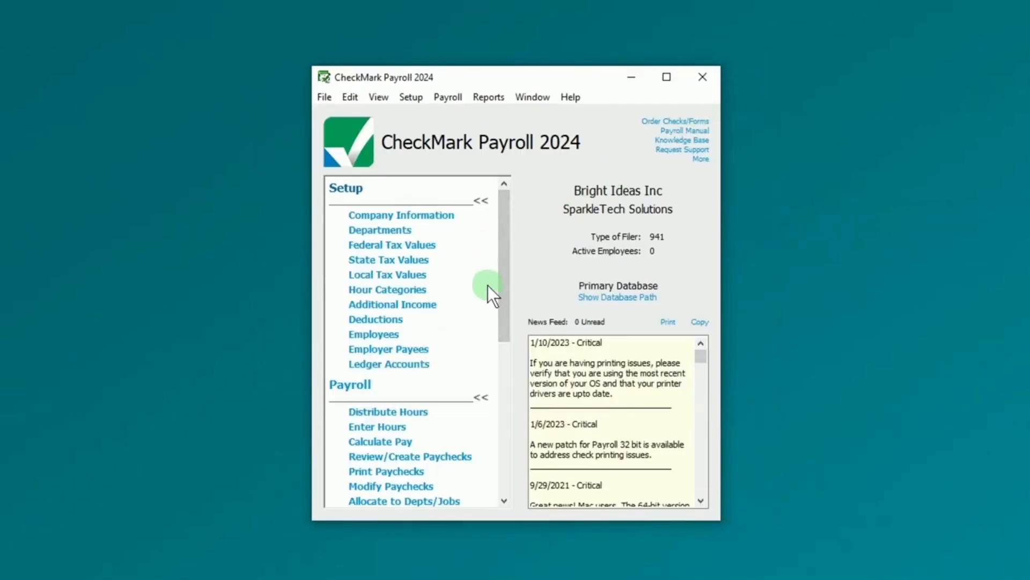
pyautogui.moveTo(721, 520)
pyautogui.mouseDown()
pyautogui.moveTo(598, 437)
pyautogui.moveTo(716, 537)
pyautogui.mouseUp()
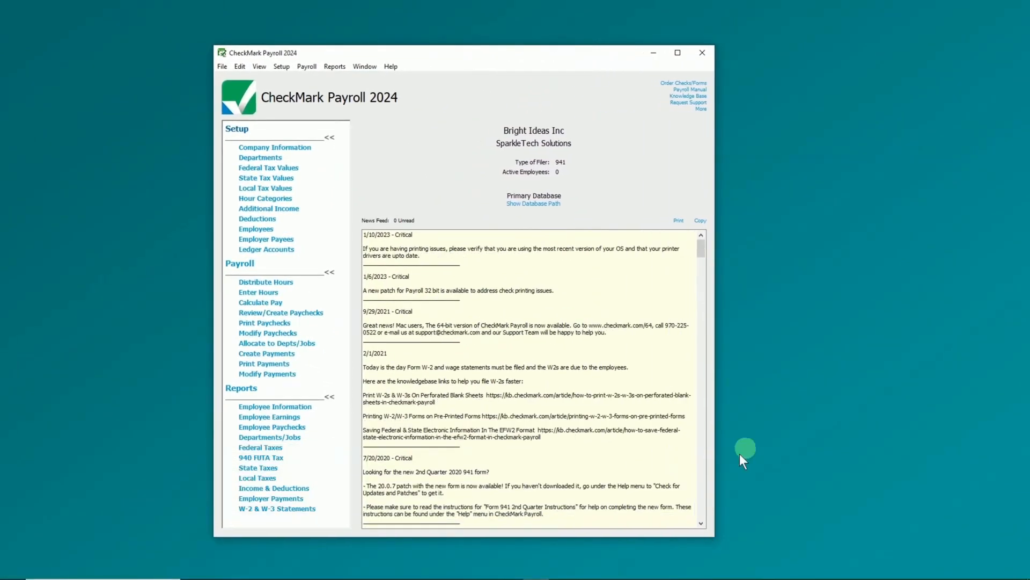
pyautogui.moveTo(717, 291); pyautogui.dragTo(808, 289)
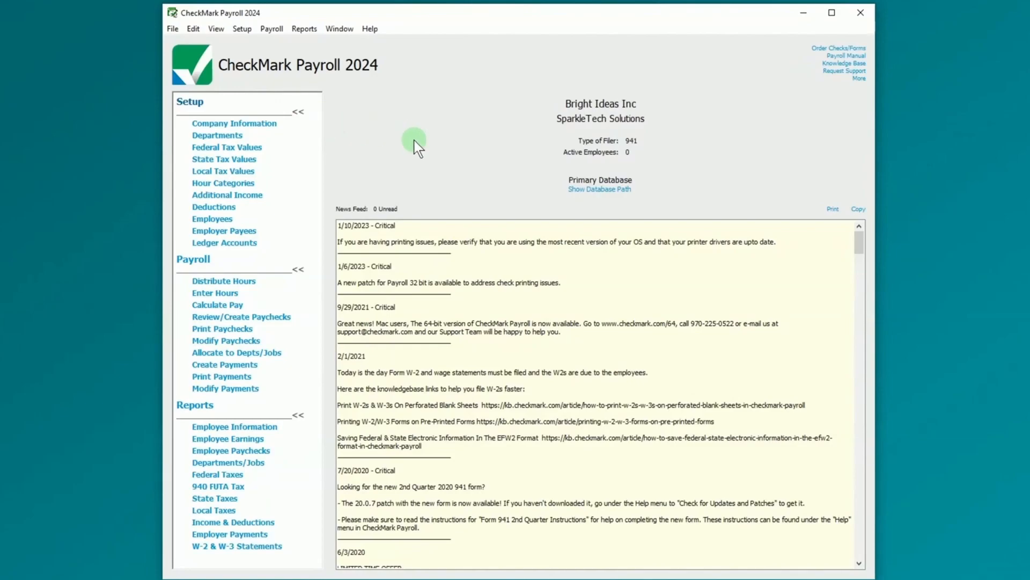
# - Create two new departments, Admin and Sales, and close the Departments window
pyautogui.click(235, 136)
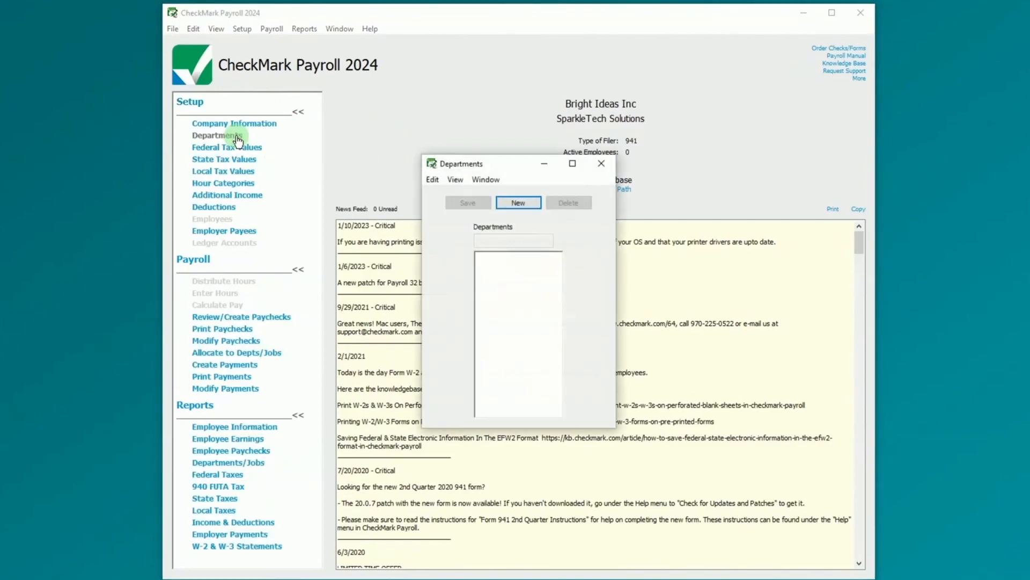
pyautogui.click(538, 208)
pyautogui.write('Admin')
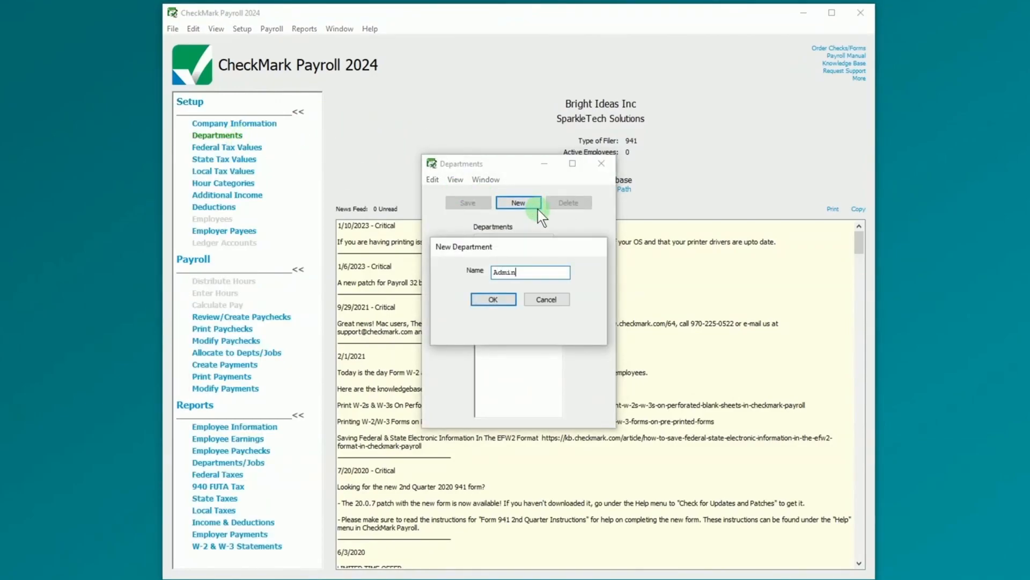
pyautogui.press('Return')
pyautogui.click(538, 209)
pyautogui.write('Sales')
pyautogui.click(505, 295)
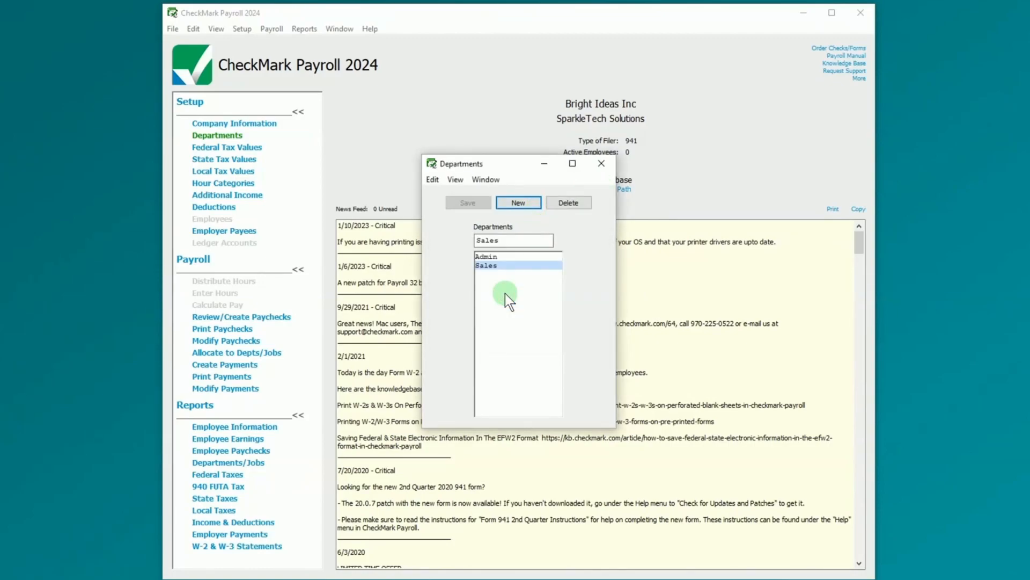
pyautogui.click(611, 163)
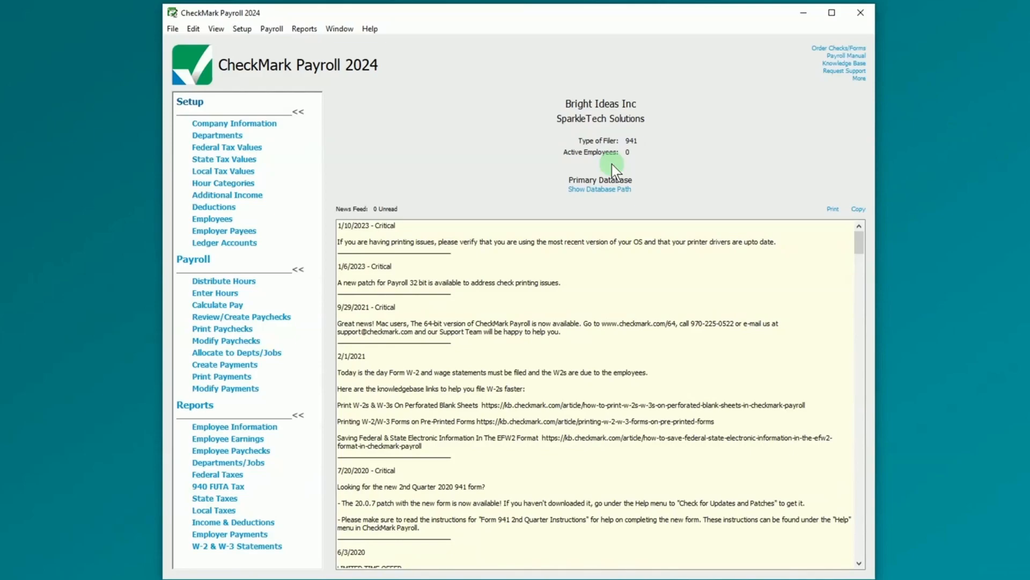
# - Replace the federal tax tables with the 2024 federal tax values
pyautogui.click(262, 150)
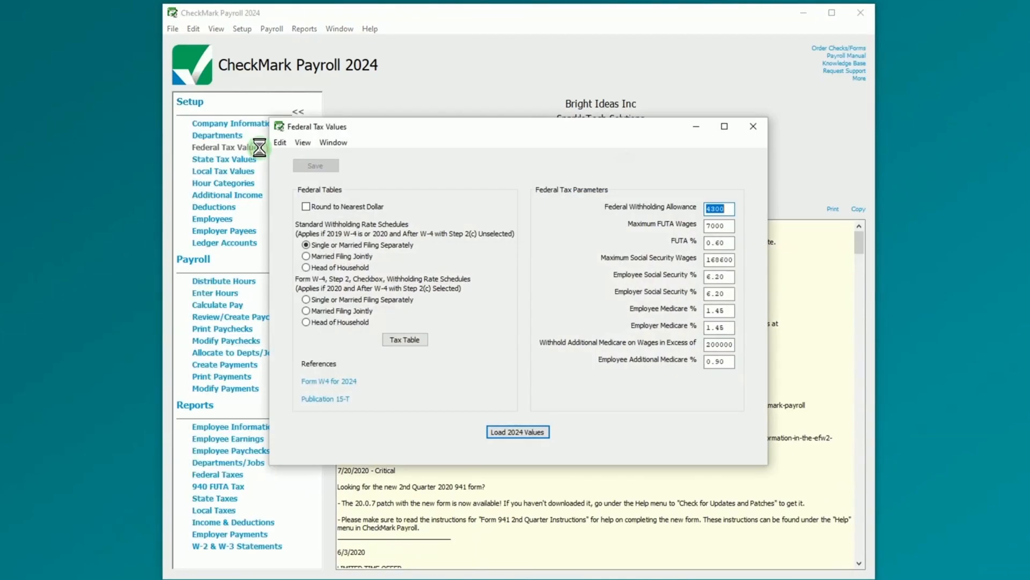
pyautogui.click(534, 432)
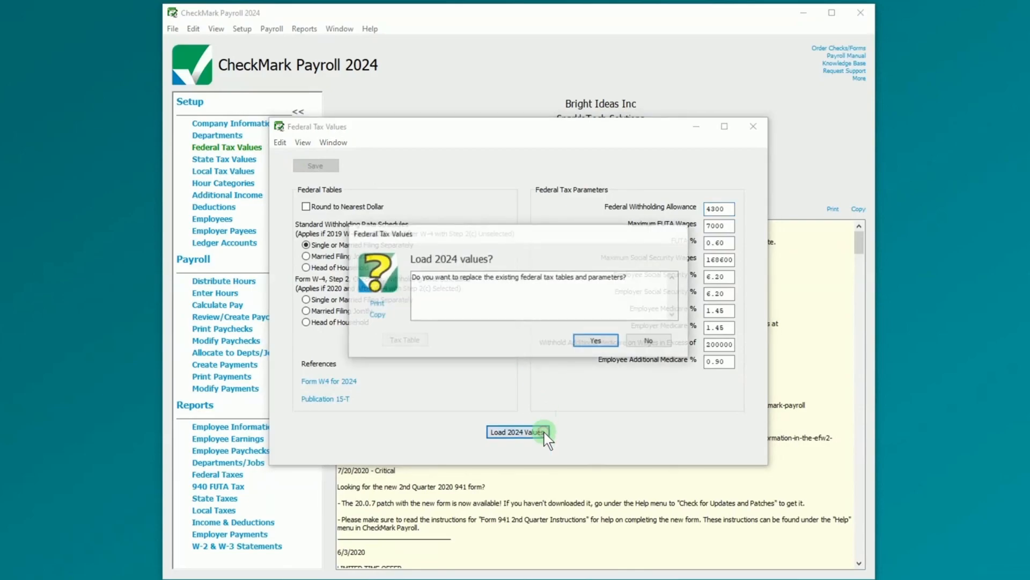
pyautogui.click(596, 340)
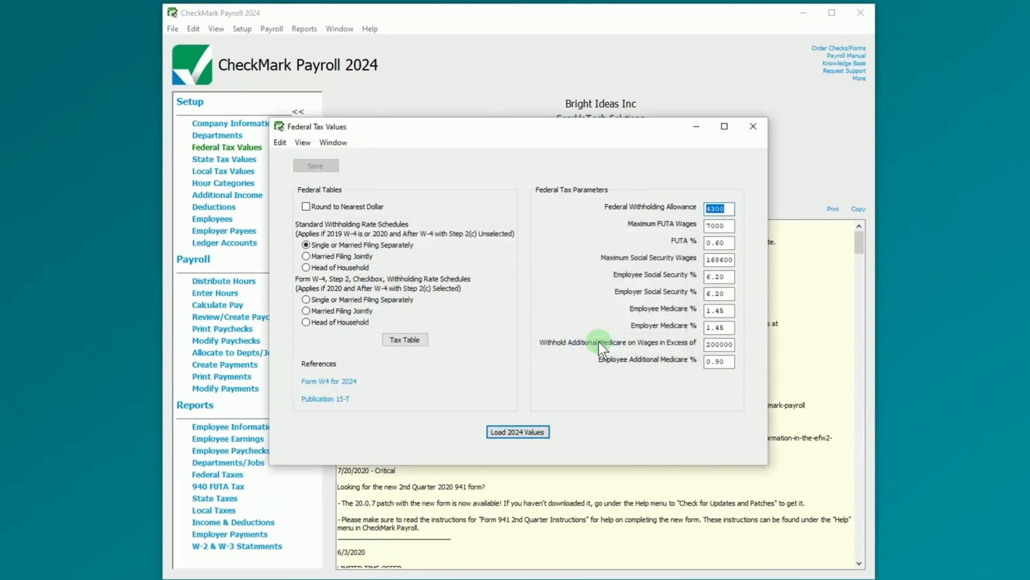
pyautogui.click(754, 127)
# - Load the latest CA and CO state tax categories and review CA-Single
pyautogui.click(242, 160)
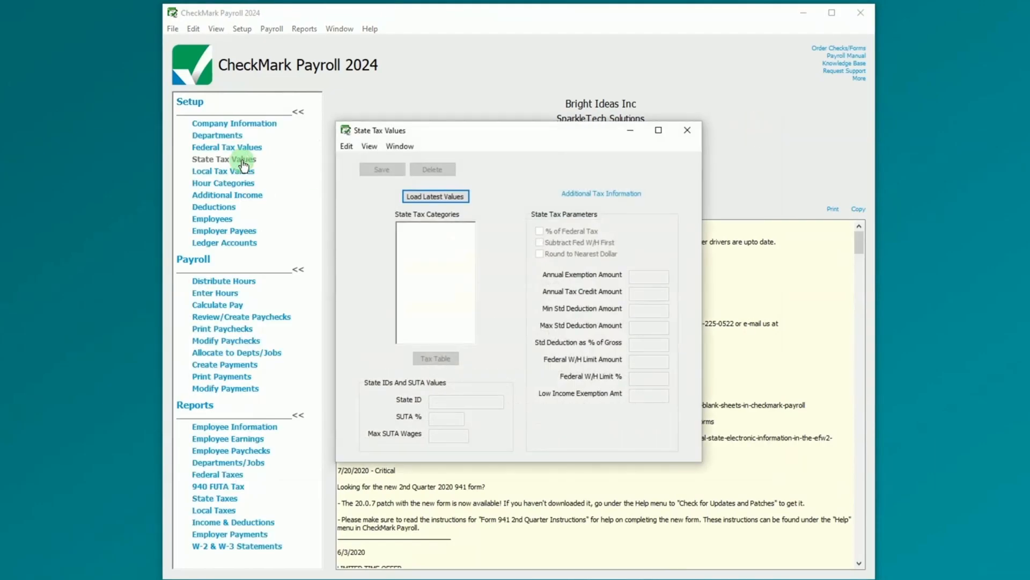
pyautogui.click(444, 197)
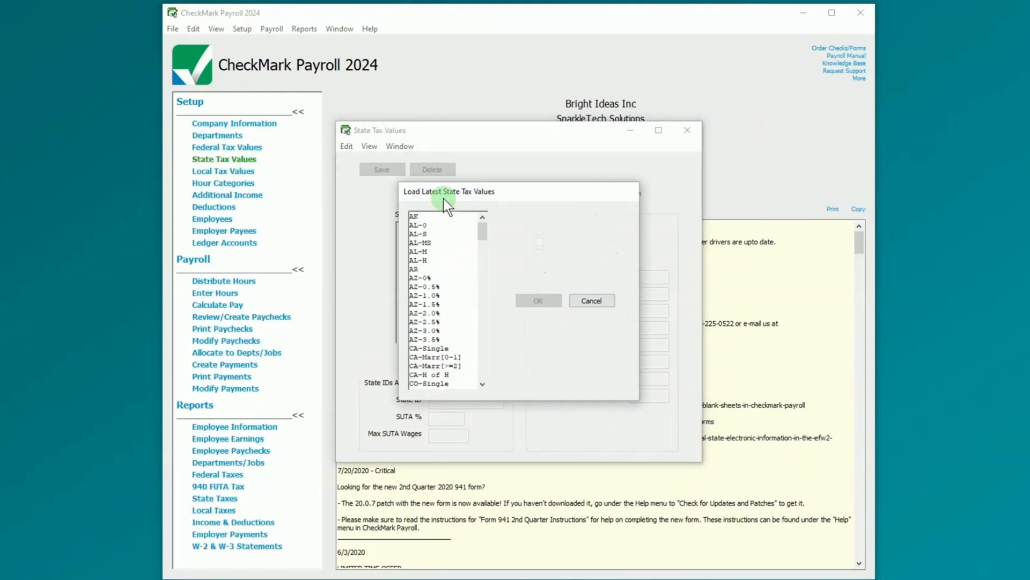
pyautogui.scroll(-2, 453, 305)
pyautogui.moveTo(448, 294); pyautogui.dragTo(458, 353)
pyautogui.click(540, 302)
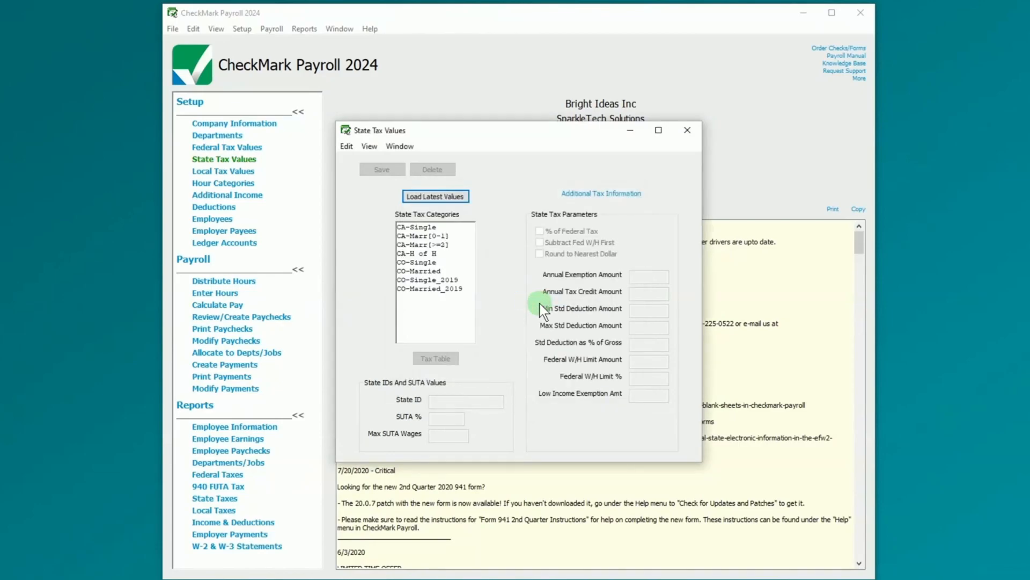
pyautogui.click(430, 228)
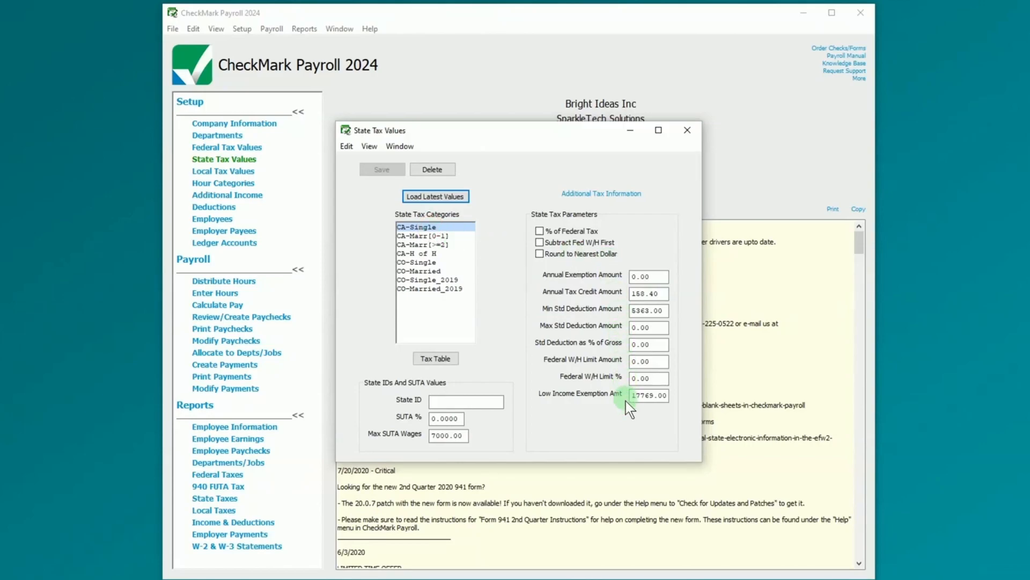
pyautogui.click(689, 132)
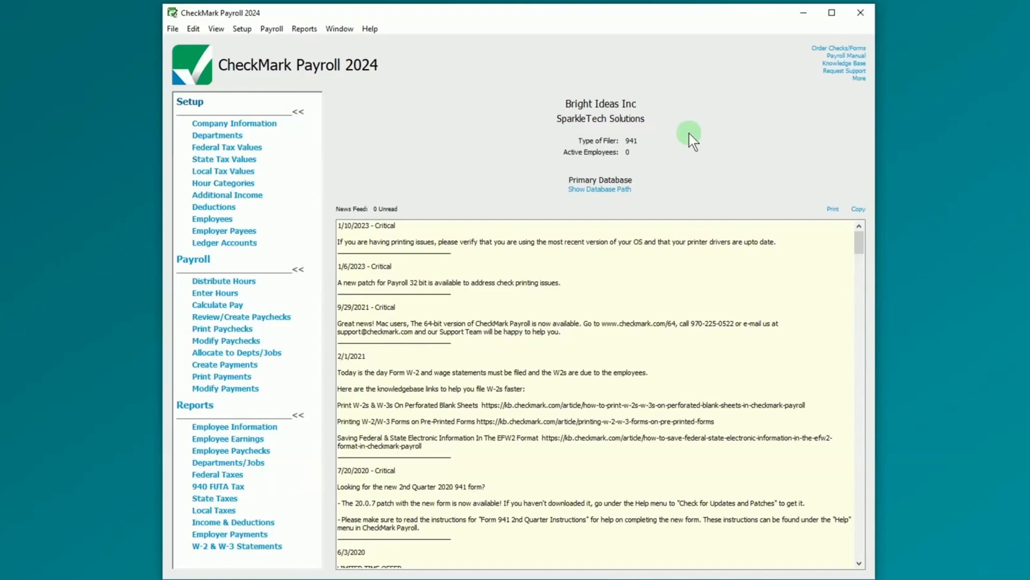
# - Load the latest local tax categories Denver-CO through NYC-Res-SGL plus CASDI
pyautogui.click(236, 172)
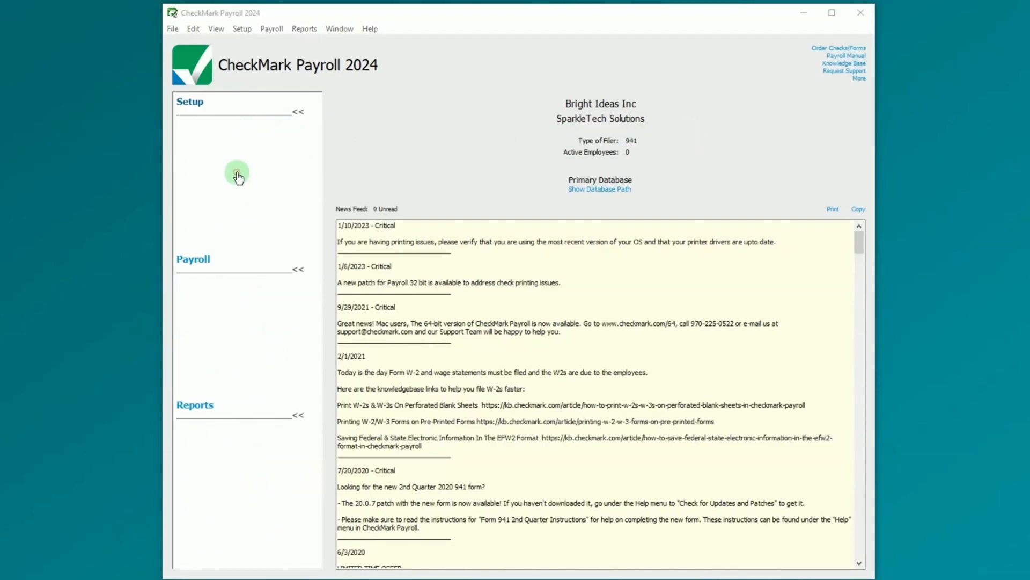
pyautogui.click(423, 211)
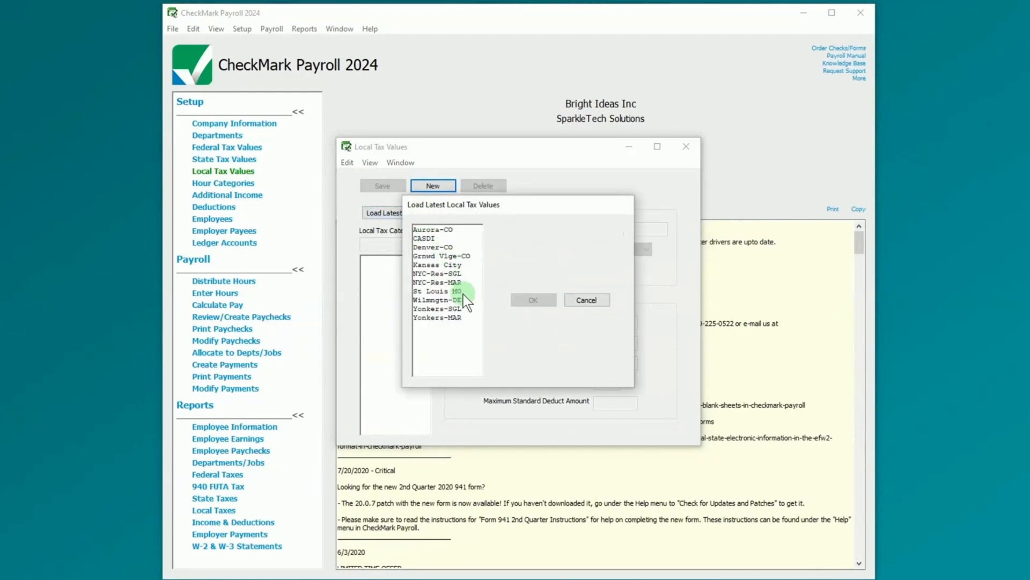
pyautogui.moveTo(452, 246); pyautogui.dragTo(454, 273)
pyautogui.click(443, 240)
pyautogui.click(553, 301)
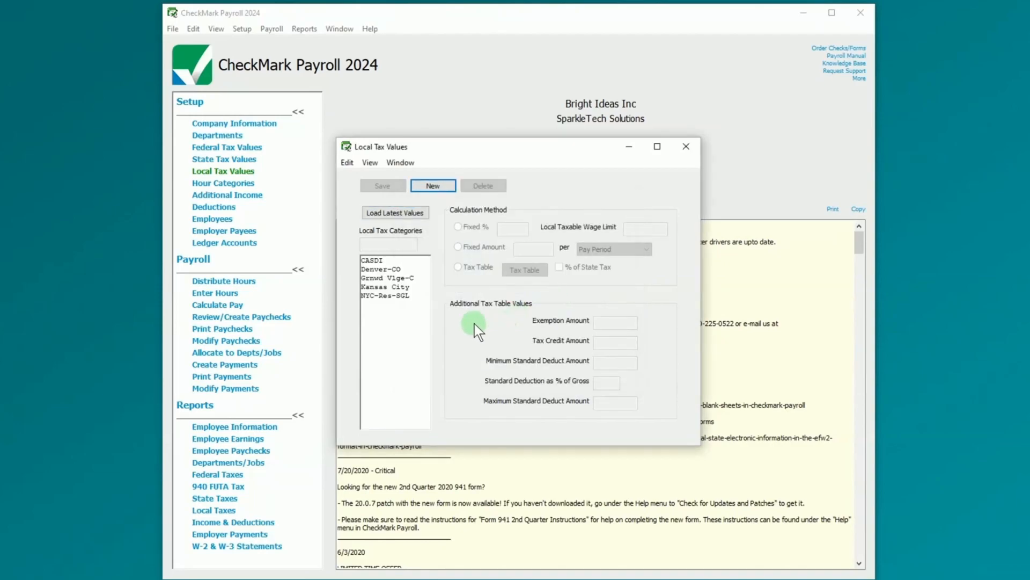
pyautogui.click(410, 262)
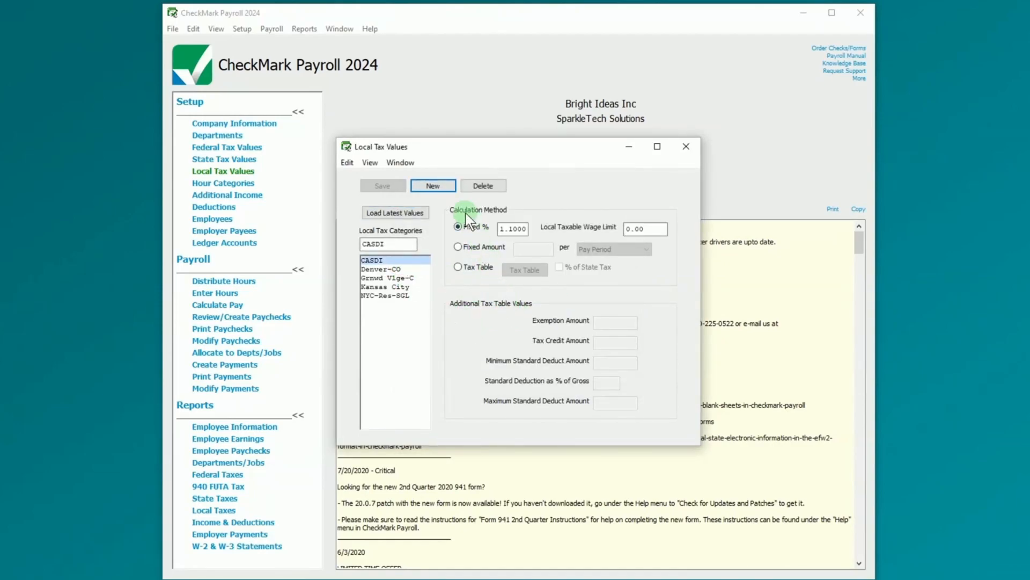
# - Add a new Chicago City local tax category and close Local Tax Values
pyautogui.click(446, 188)
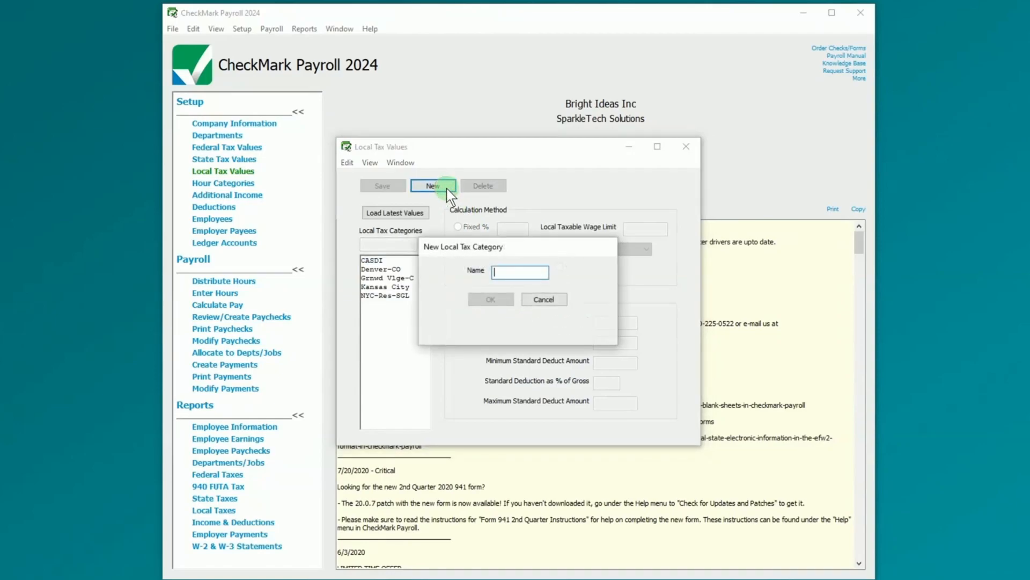
pyautogui.write('Chica')
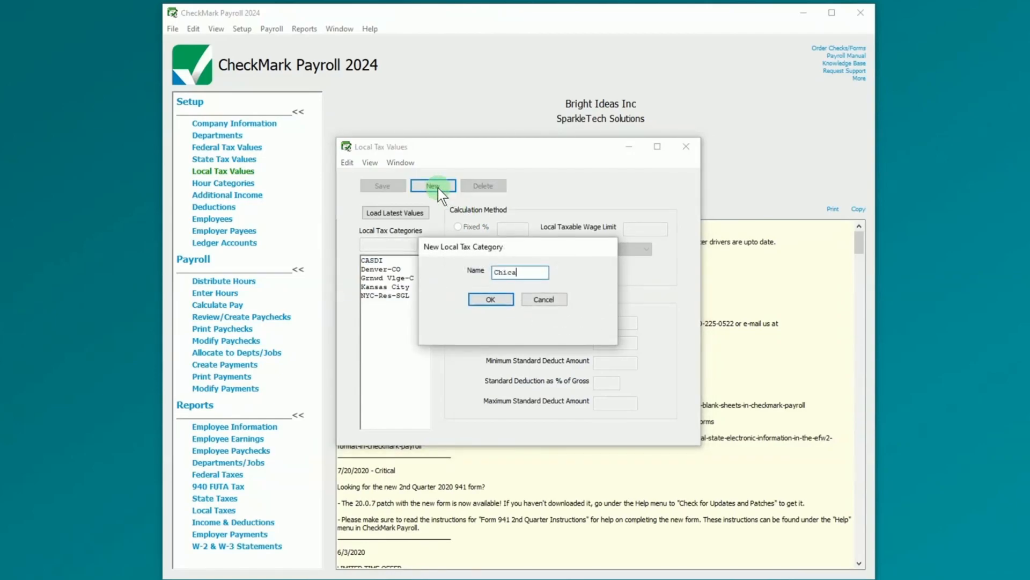
pyautogui.write('go City')
pyautogui.click(490, 299)
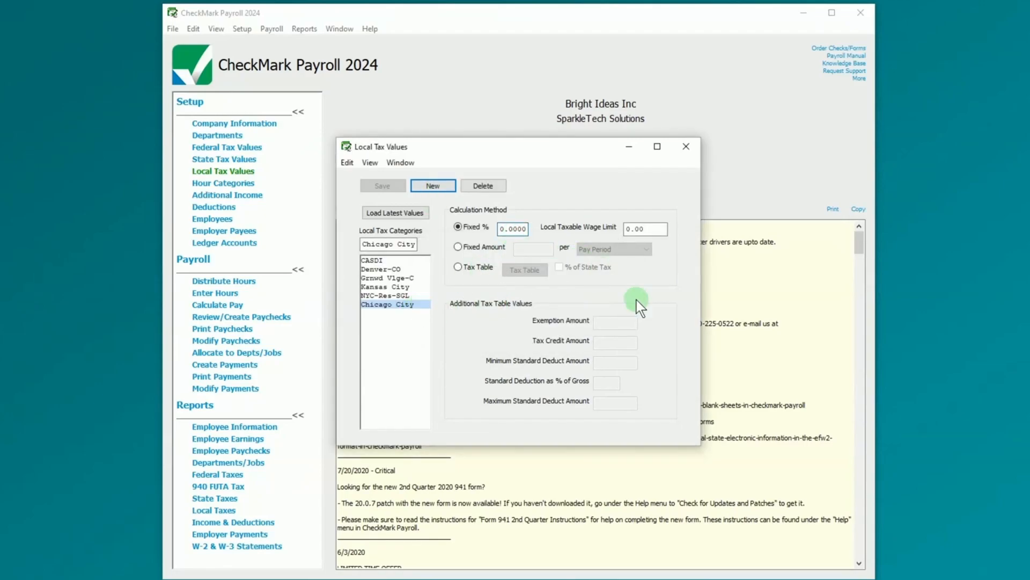
pyautogui.click(694, 150)
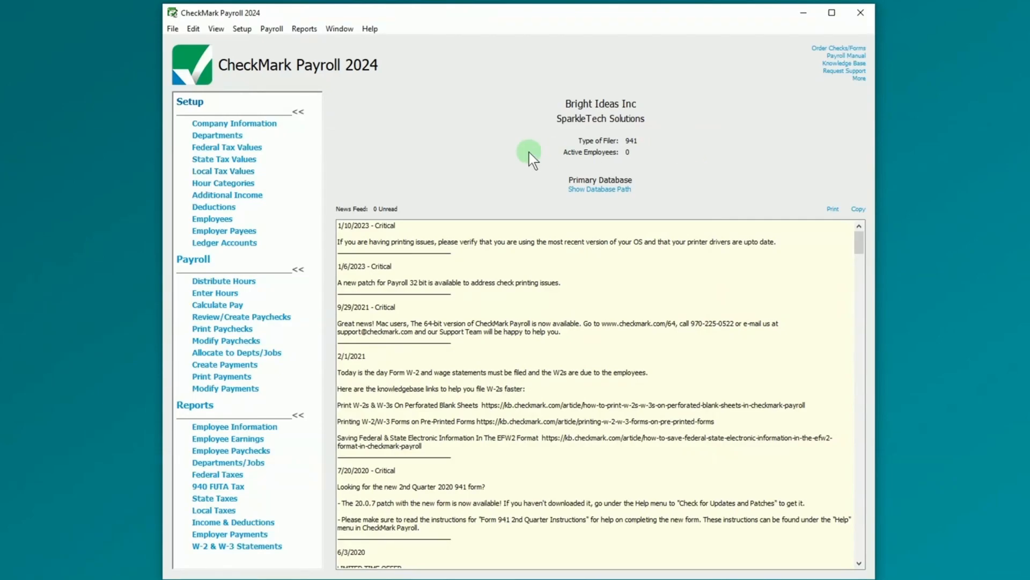
# - Load the standard Regular, Overtime, Sick and Vacation hour categories
pyautogui.click(248, 184)
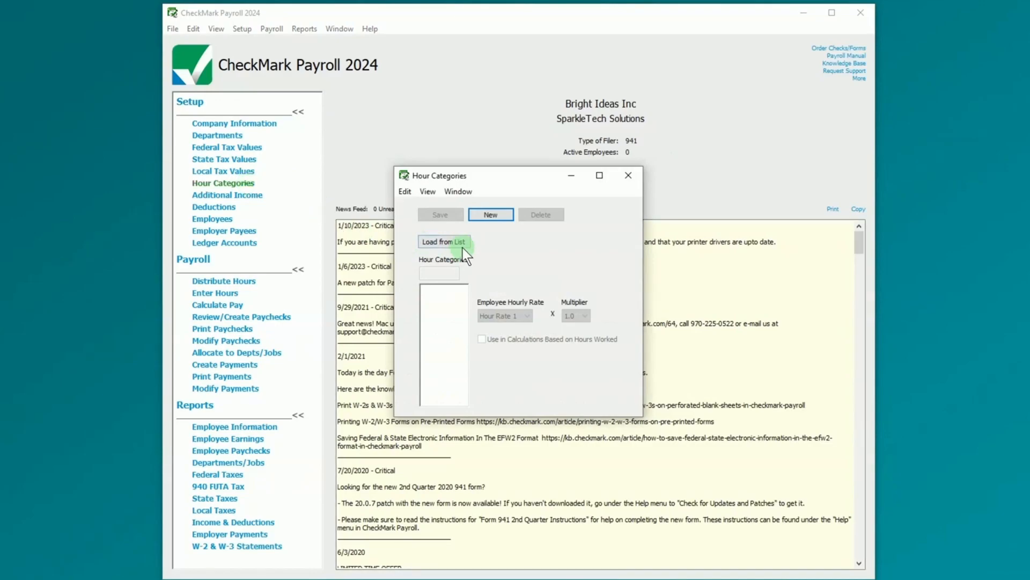
pyautogui.click(444, 242)
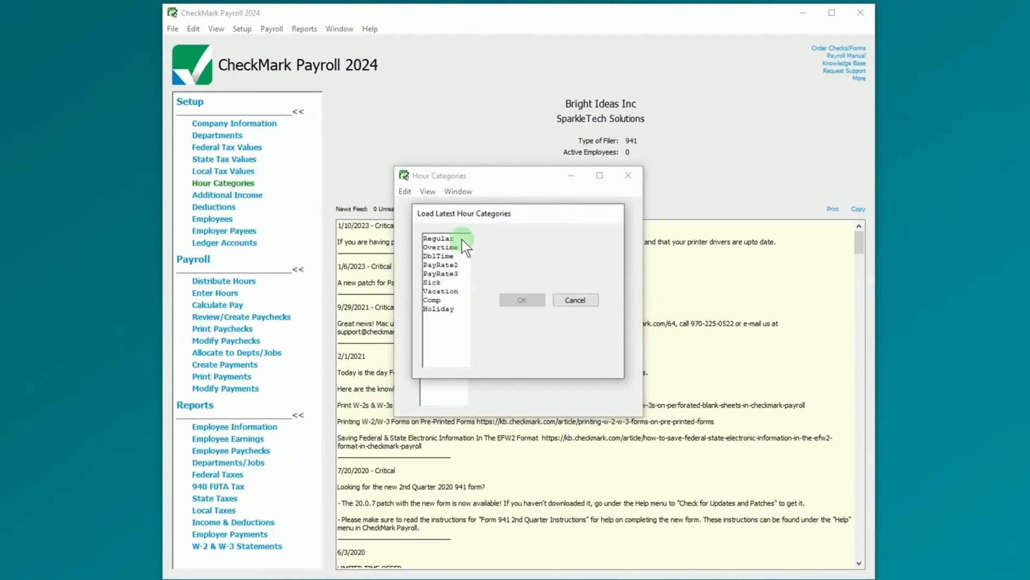
pyautogui.click(462, 239)
pyautogui.click(449, 282)
pyautogui.click(453, 291)
pyautogui.click(520, 300)
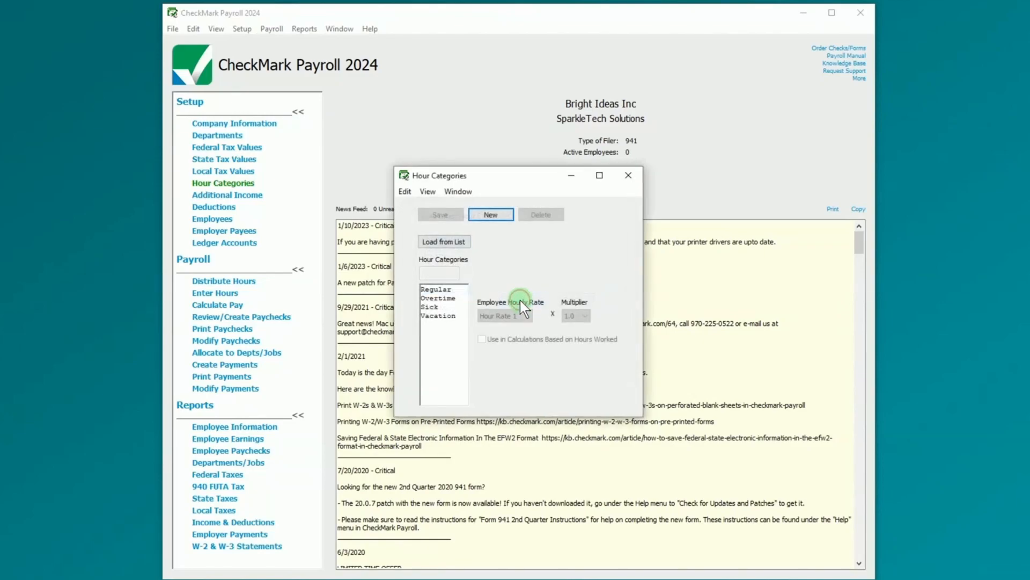
# - Add a Personal hour category with a 2.0 multiplier and save it
pyautogui.click(491, 214)
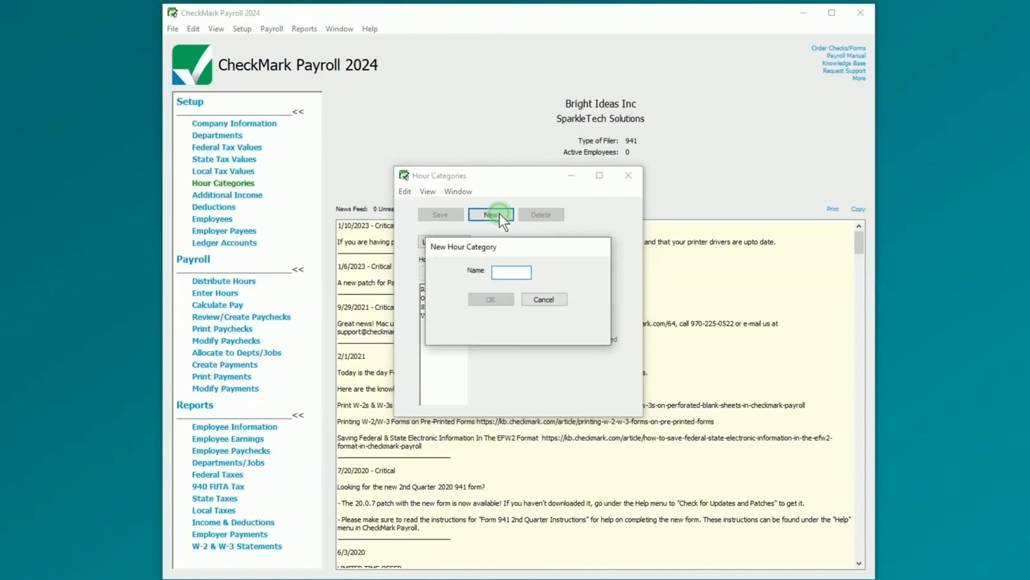
pyautogui.write('Personal')
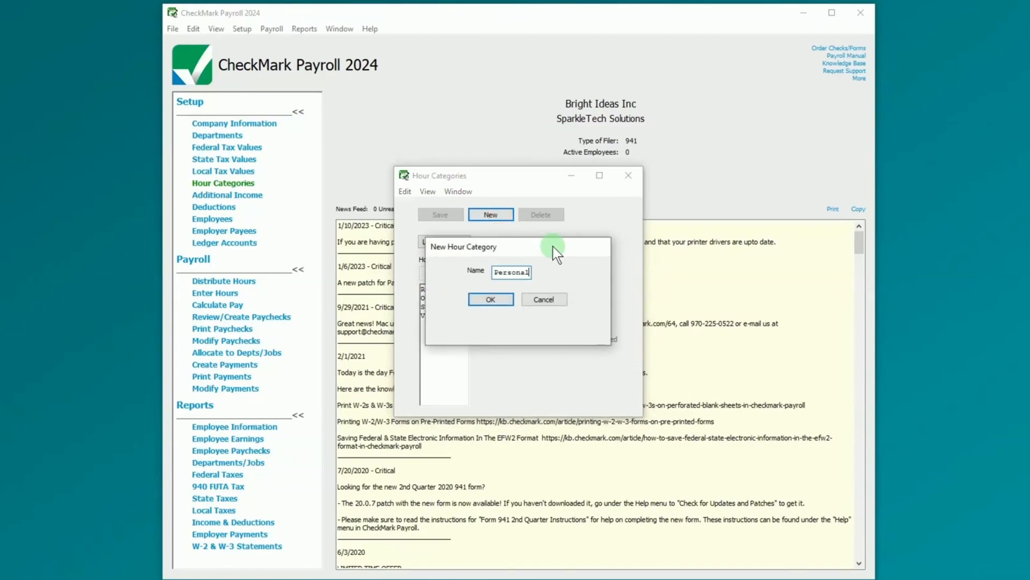
pyautogui.click(502, 297)
pyautogui.click(585, 316)
pyautogui.click(581, 339)
pyautogui.click(446, 212)
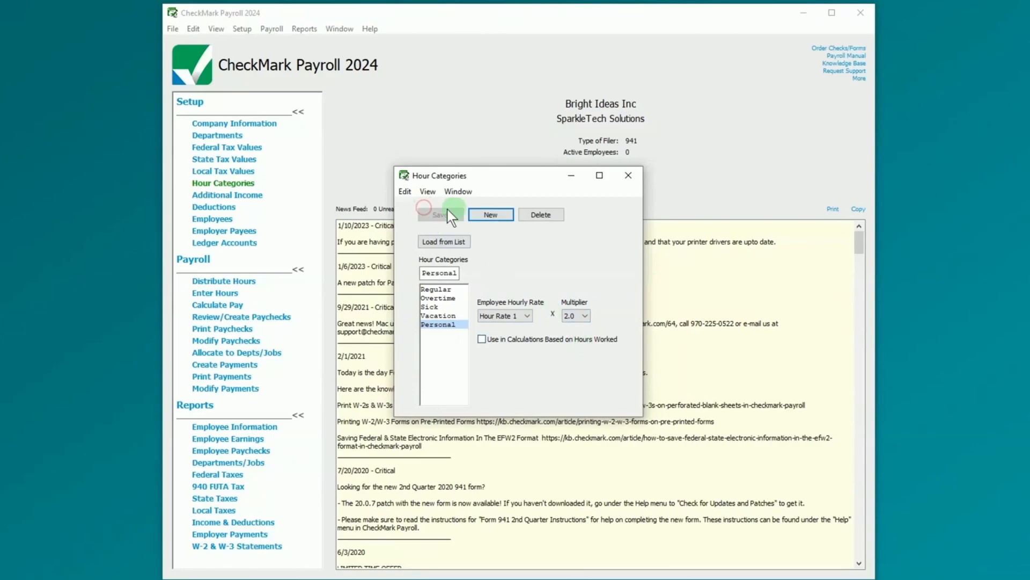
pyautogui.click(629, 175)
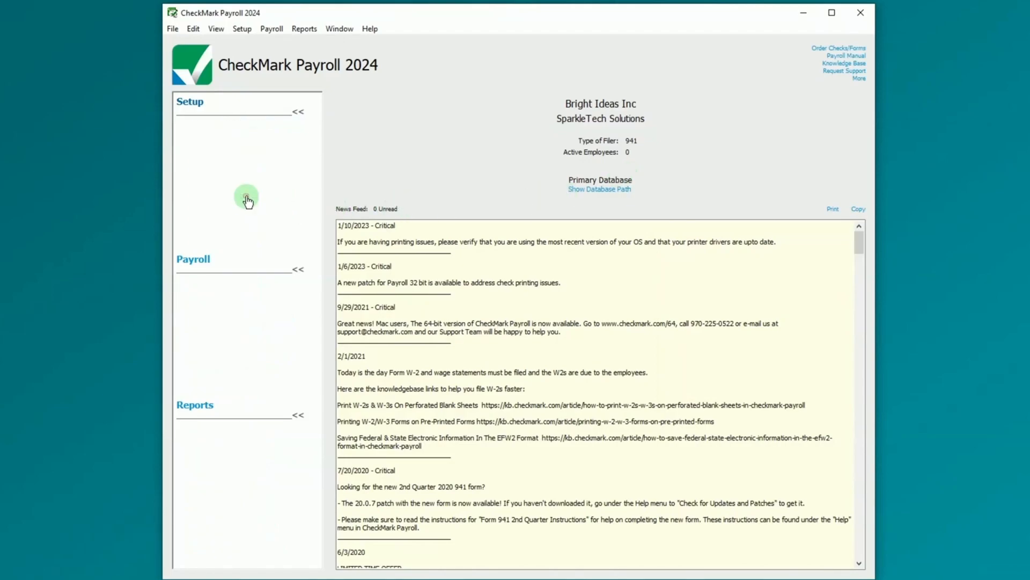
# - Load the standard Advance, Bonus and Mileage income types
pyautogui.click(248, 196)
pyautogui.click(402, 160)
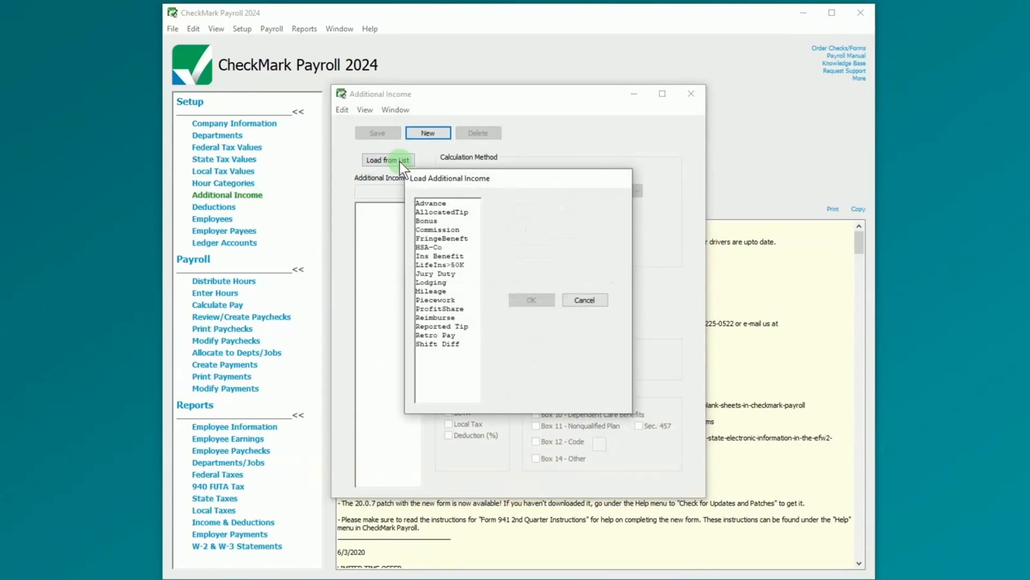
pyautogui.click(459, 204)
pyautogui.keyDown('ctrl'); pyautogui.click(460, 222); pyautogui.keyUp('ctrl')
pyautogui.keyDown('ctrl'); pyautogui.click(453, 291); pyautogui.keyUp('ctrl')
pyautogui.click(530, 300)
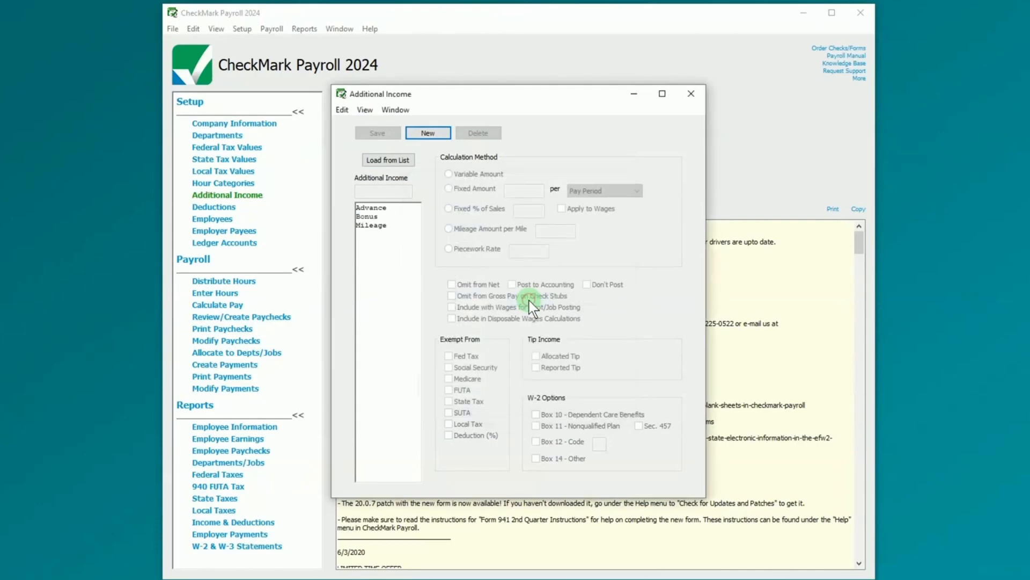
# - Add a Dividends income as a fixed 225 per first check of the month
pyautogui.click(429, 133)
pyautogui.write('Dividends')
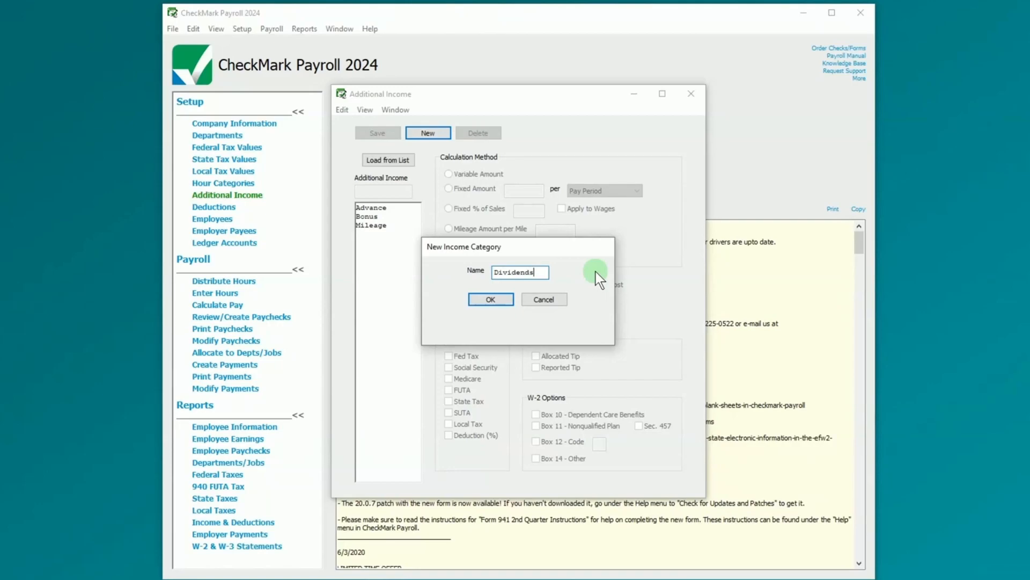
pyautogui.click(490, 299)
pyautogui.click(451, 188)
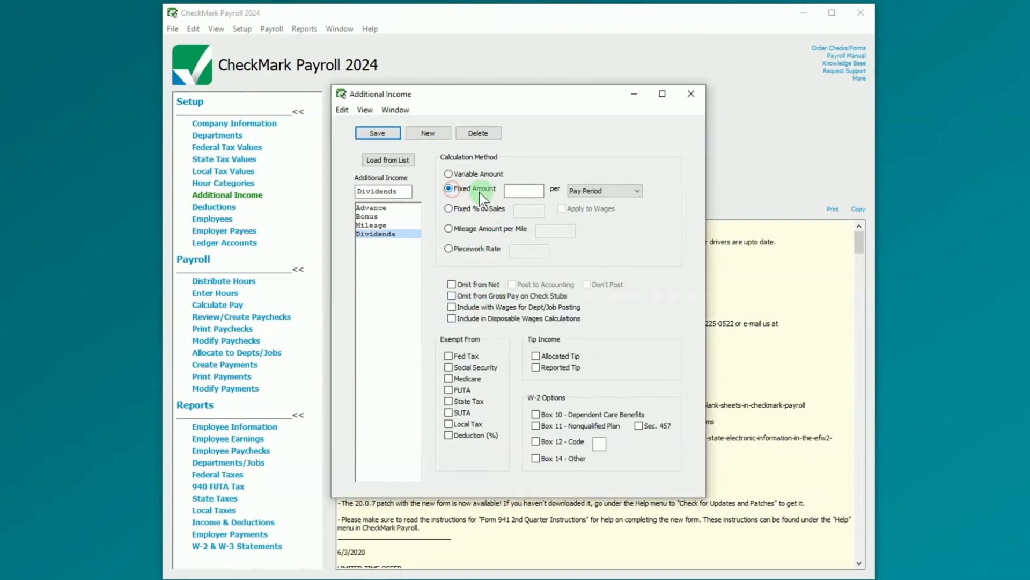
pyautogui.write('225')
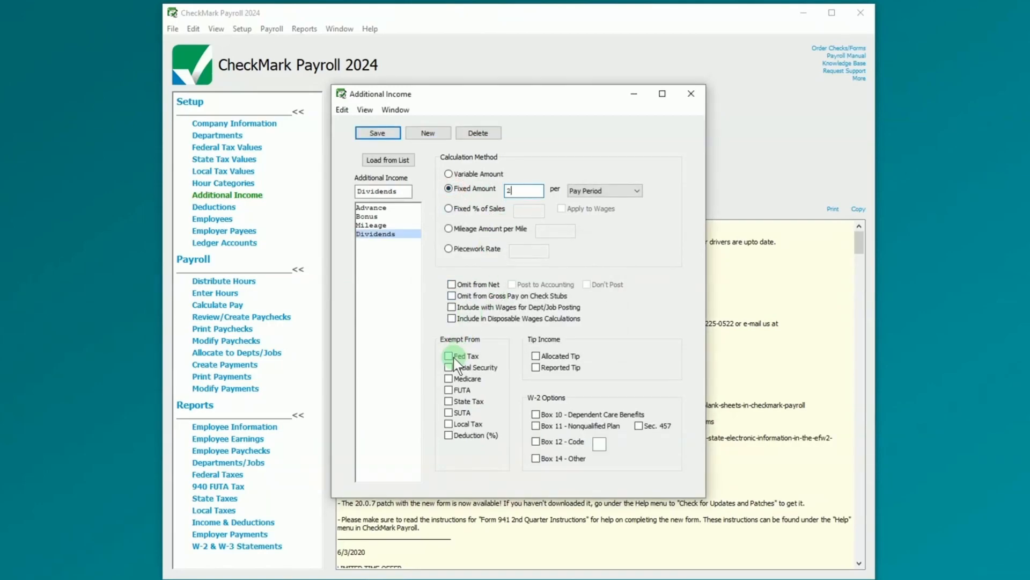
pyautogui.click(636, 190)
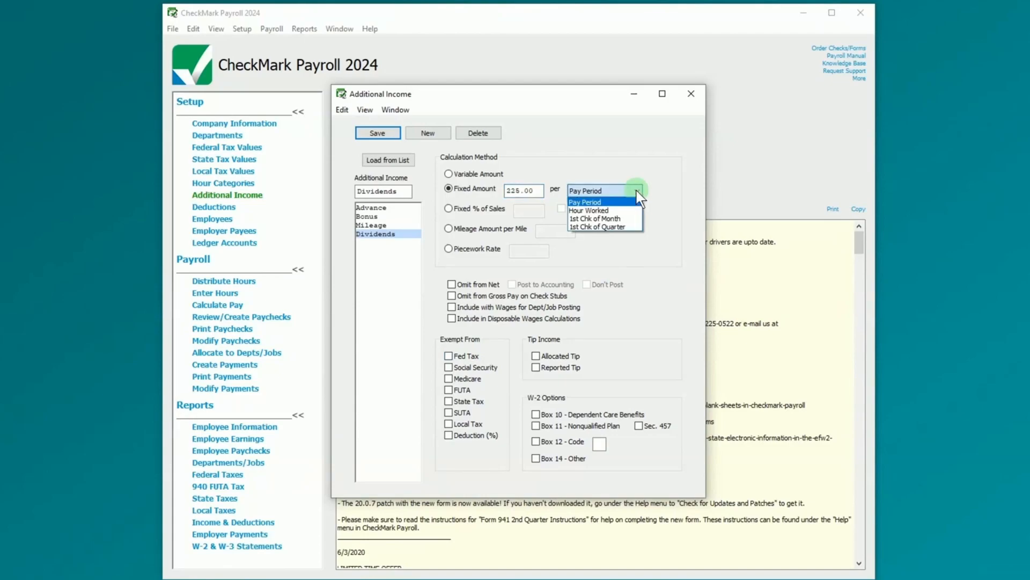
pyautogui.click(630, 219)
pyautogui.click(692, 96)
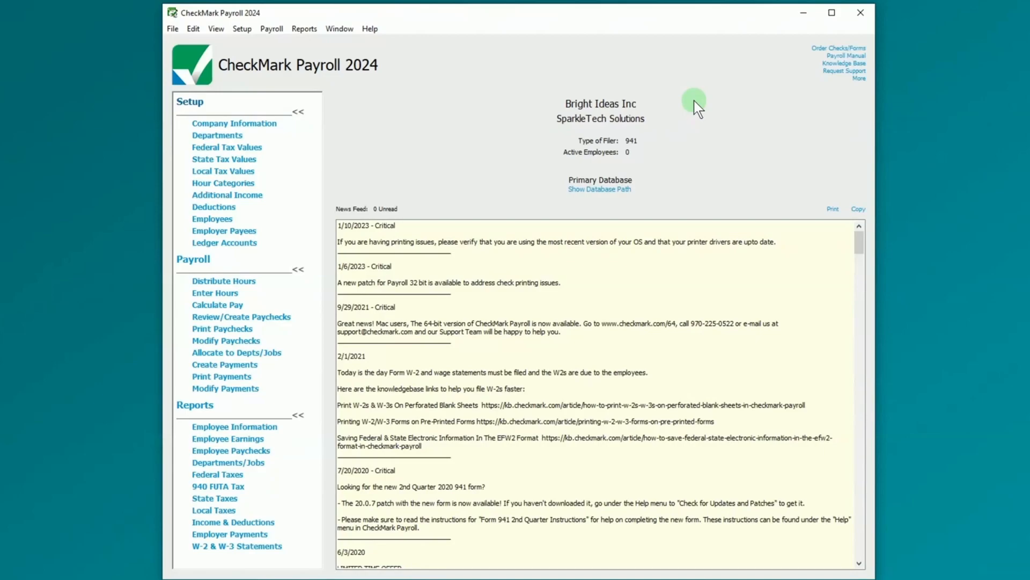
pyautogui.click(220, 207)
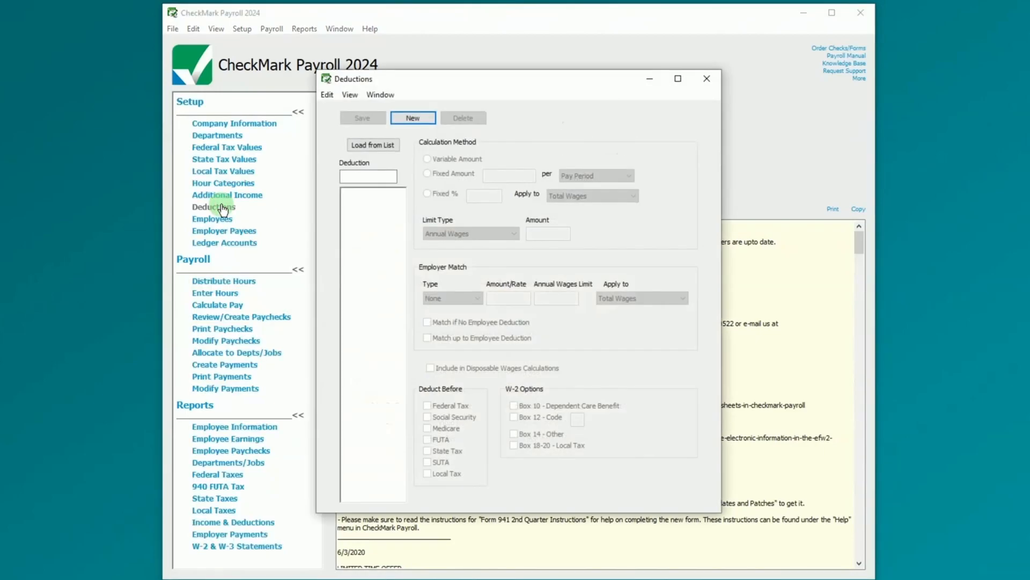
# - Load the 401(k), ChildSupport, HSA-Em, Life Ins and Loan deductions from the standard list
pyautogui.click(385, 146)
pyautogui.click(456, 217)
pyautogui.click(457, 251)
pyautogui.click(456, 286)
pyautogui.click(454, 295)
pyautogui.click(454, 304)
pyautogui.click(538, 301)
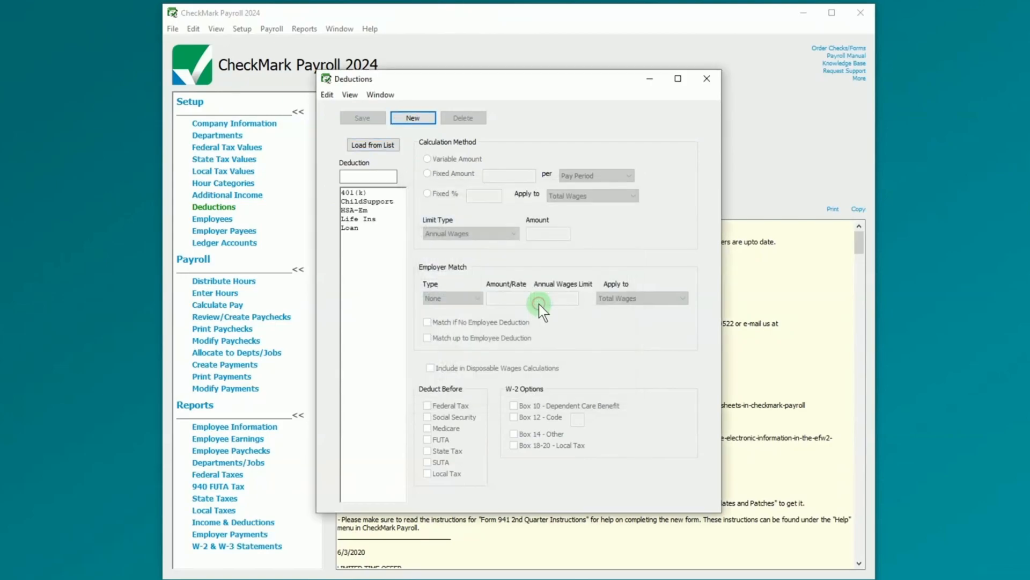
pyautogui.click(413, 119)
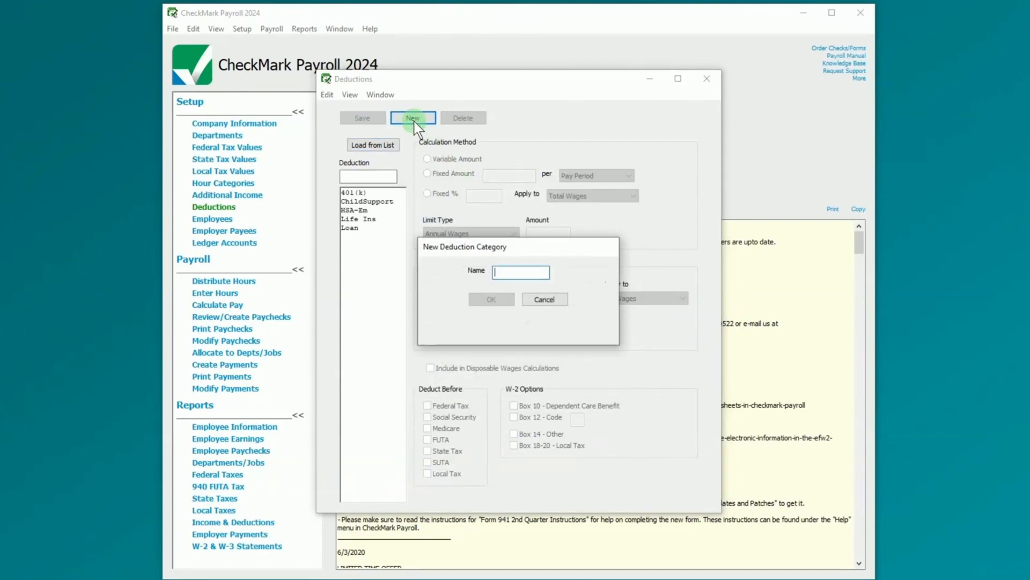
pyautogui.click(546, 302)
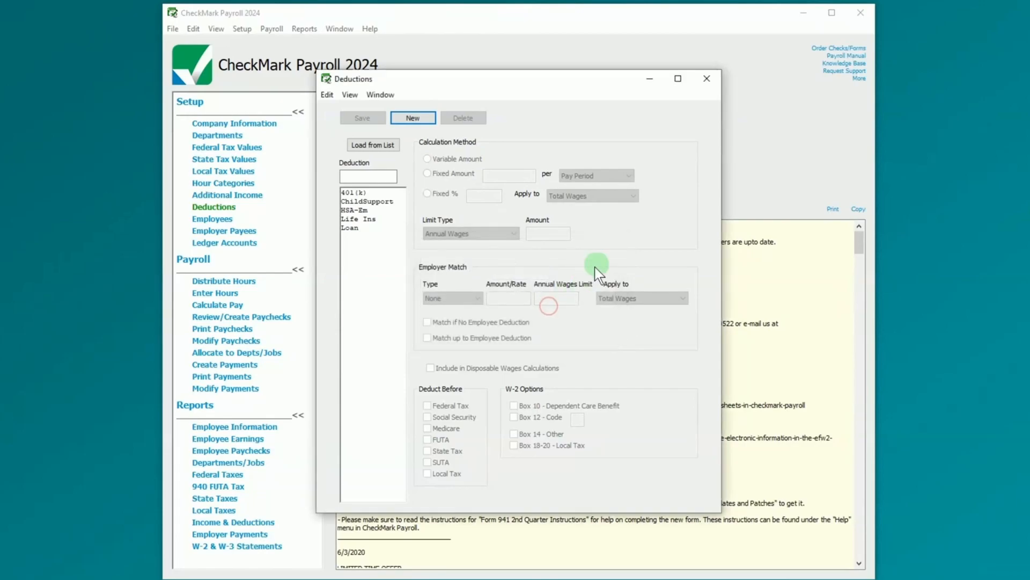
pyautogui.click(718, 80)
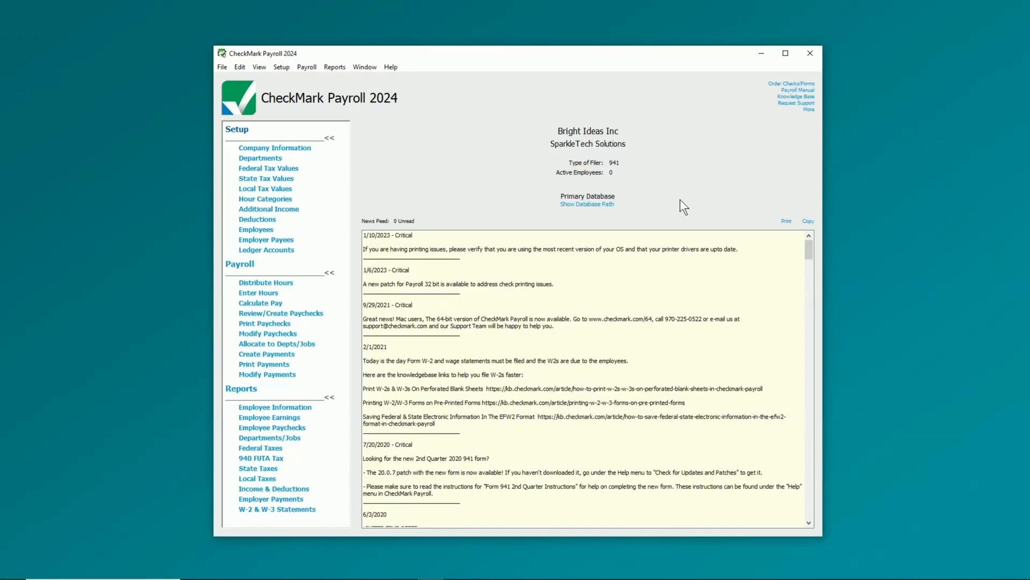
# - Add a new employee record with the employee's first and last name
pyautogui.click(266, 231)
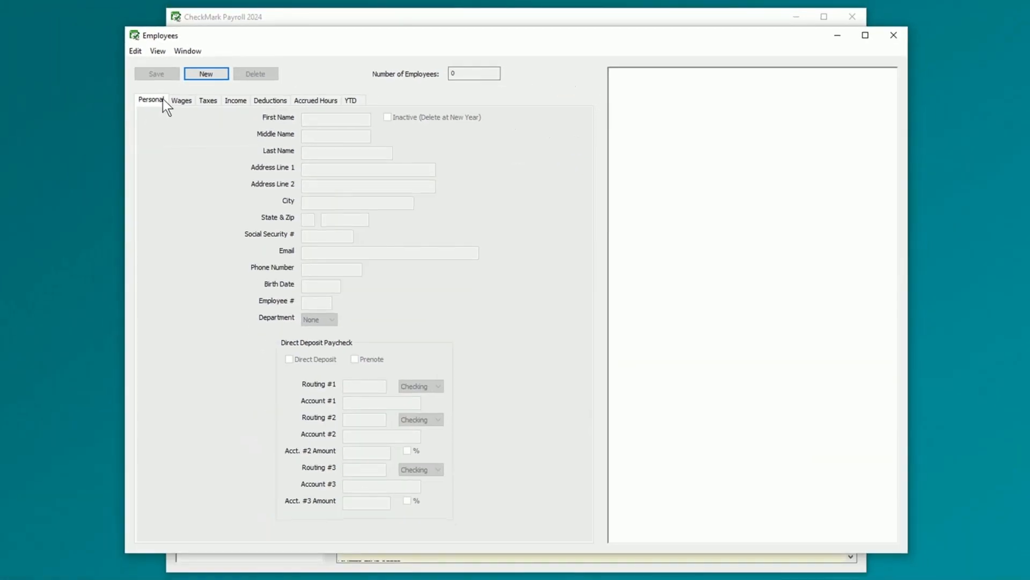
pyautogui.click(180, 98)
pyautogui.press('Tab')
pyautogui.press('Tab')
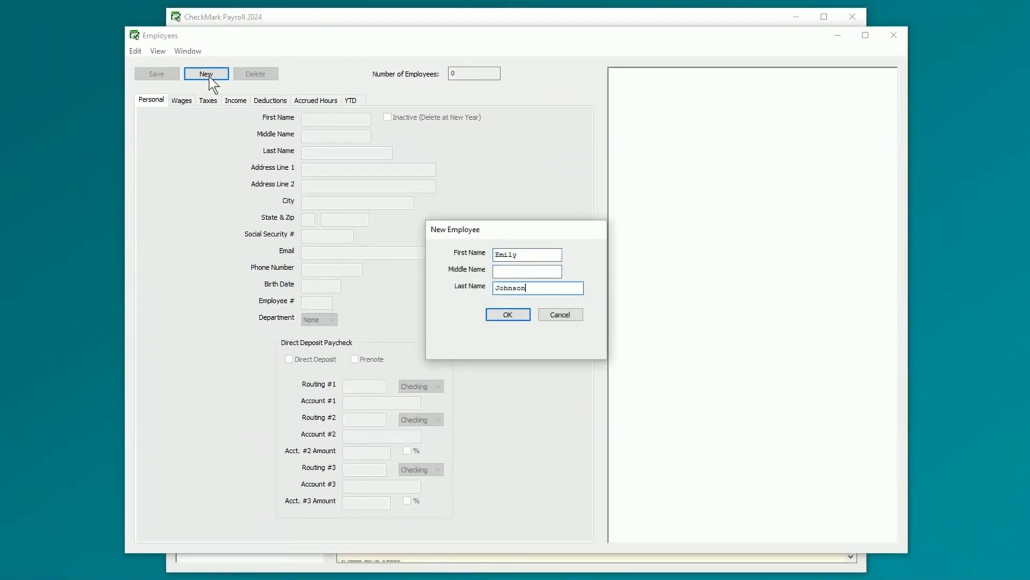
pyautogui.click(510, 316)
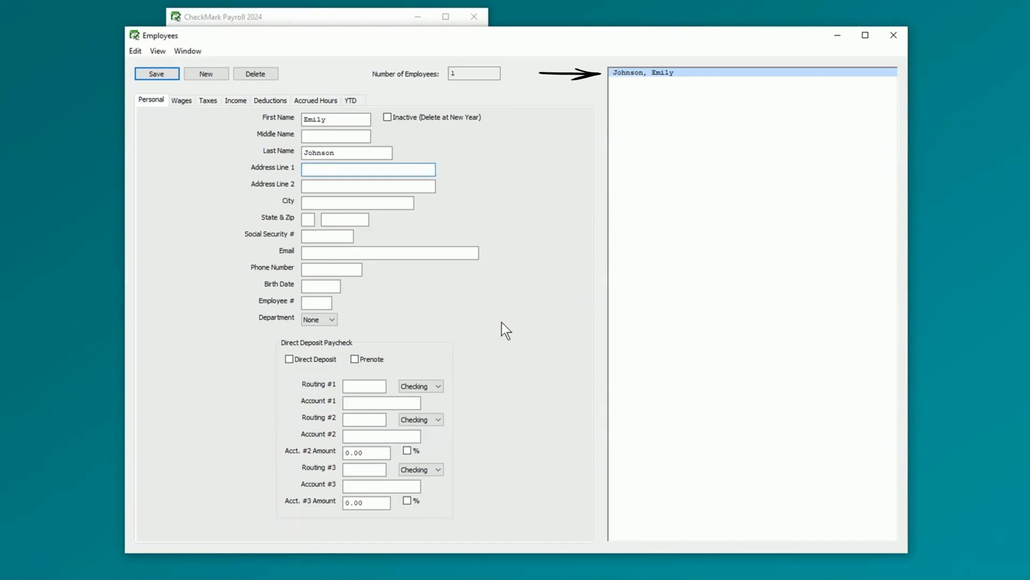
# - Enter the employee's street address, city, state and zip code
pyautogui.press('Tab')
pyautogui.press('Tab')
pyautogui.write('Denver')
pyautogui.press('Tab')
pyautogui.write('CO')
pyautogui.press('Tab')
pyautogui.write('80202')
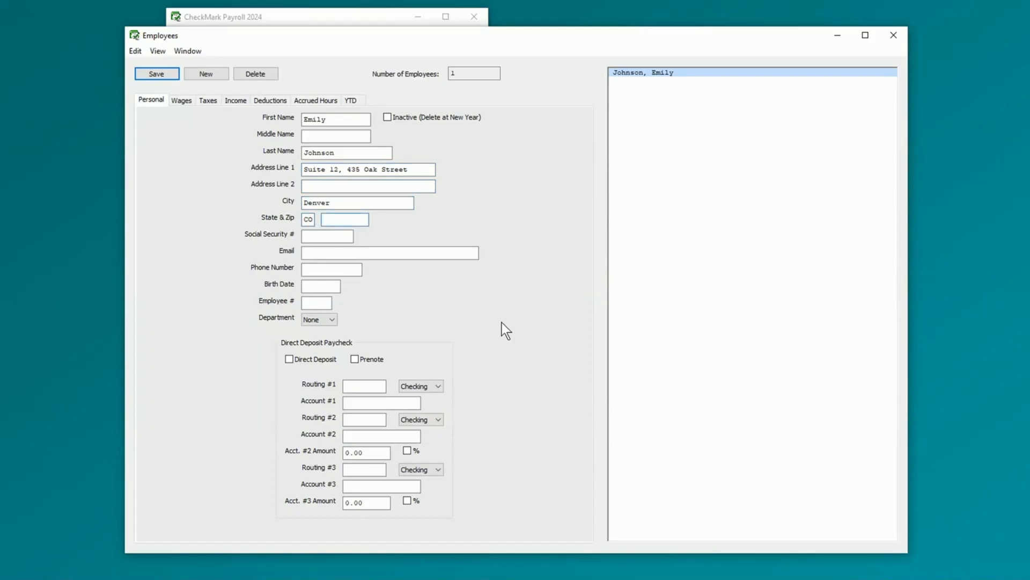
# - Fill in the employee's social security number, e-mail address and phone number
pyautogui.press('Tab')
pyautogui.press('Tab')
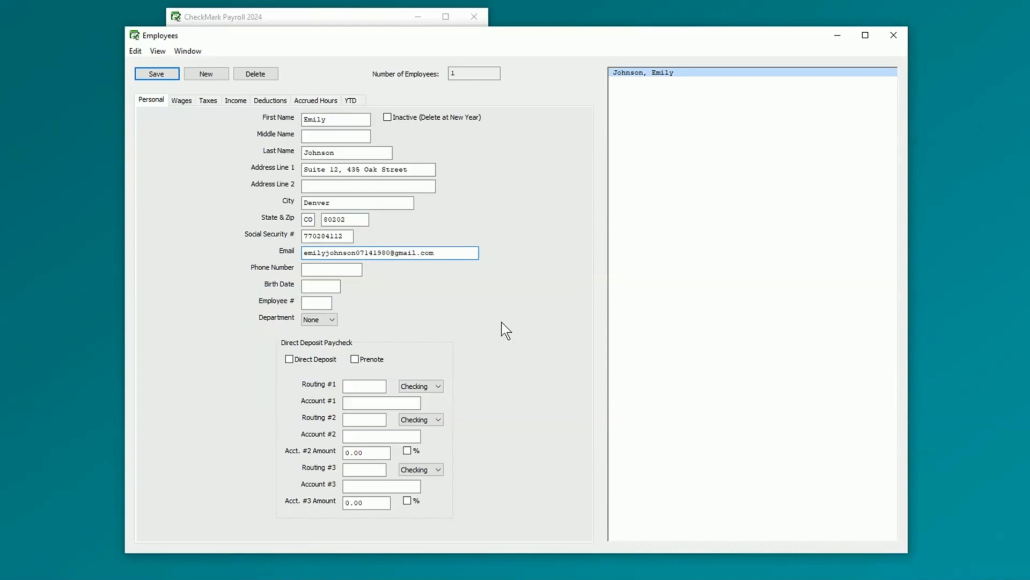
pyautogui.press('Tab')
pyautogui.write('5556655633')
# - Enter the birth date and employee number, and assign the Admin department
pyautogui.press('Tab')
pyautogui.write('07/12/84')
pyautogui.press('Tab')
pyautogui.write('114836')
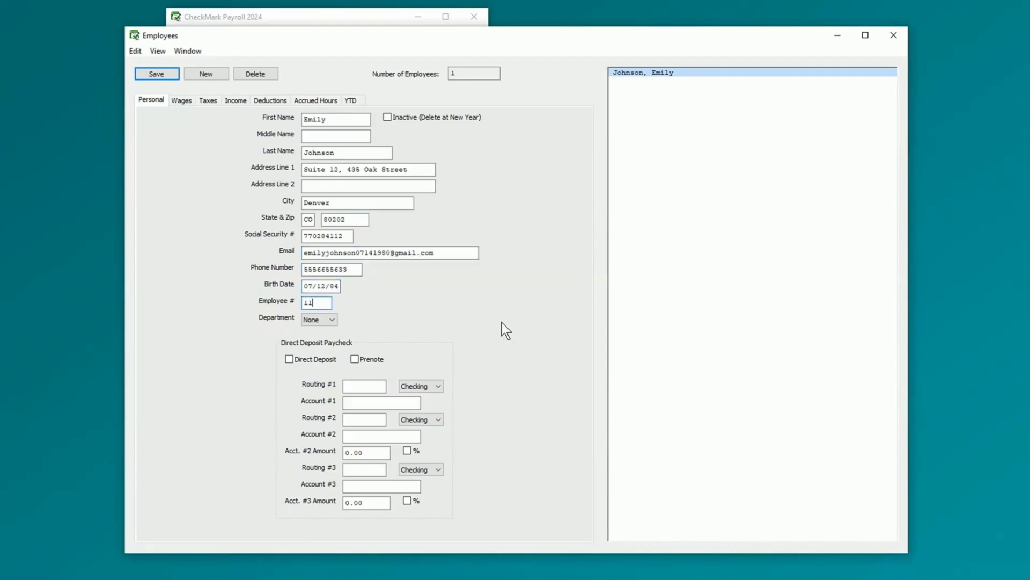
pyautogui.click(322, 319)
# - Enable direct deposit to a savings account with the bank routing and account numbers
pyautogui.click(289, 359)
pyautogui.write('044072324')
pyautogui.click(438, 386)
pyautogui.click(420, 406)
pyautogui.click(391, 401)
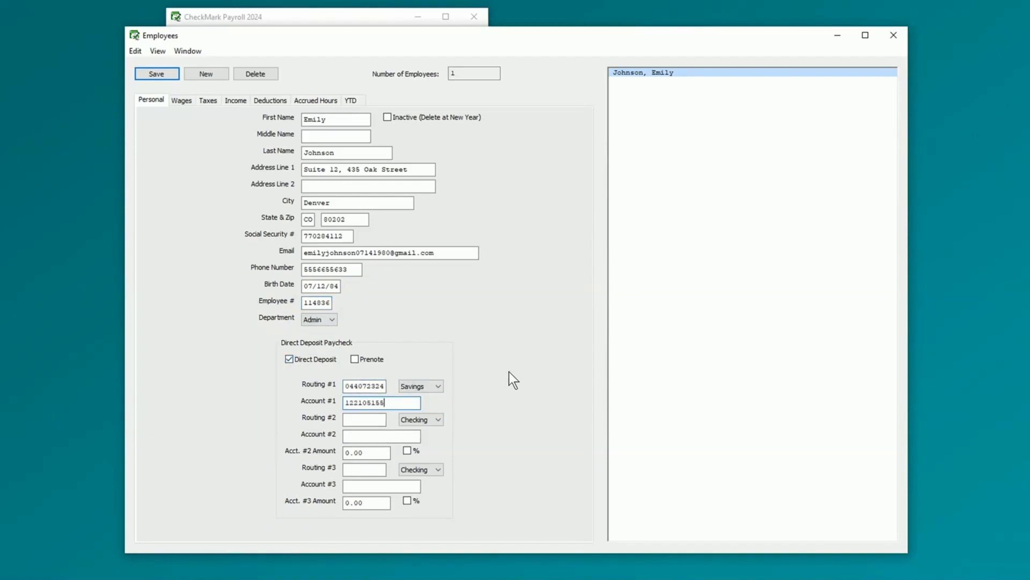
pyautogui.click(177, 100)
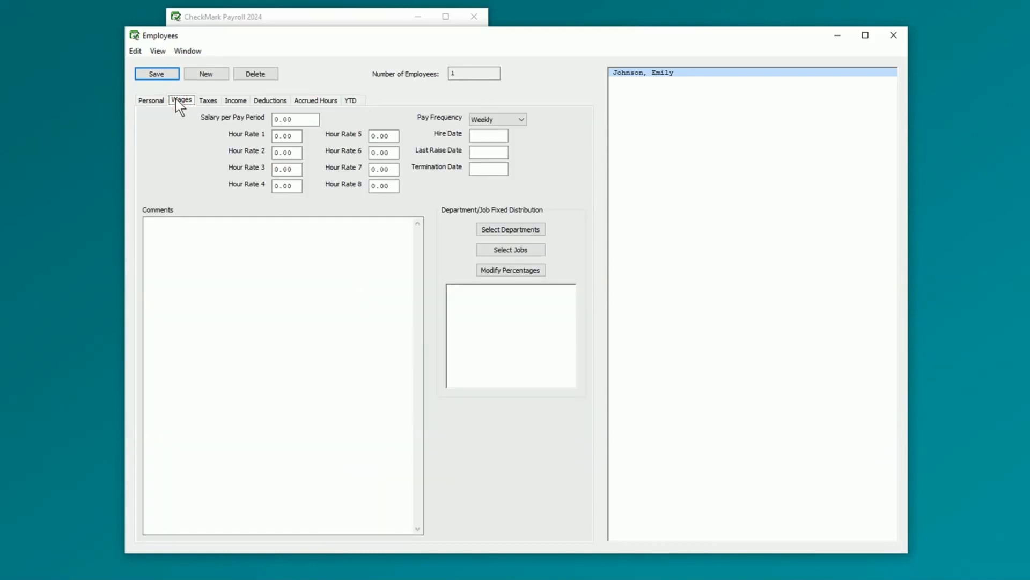
# - Set a 5000 monthly salary and a 25 first hourly rate
pyautogui.click(311, 118)
pyautogui.write('5000')
pyautogui.click(296, 136)
pyautogui.write('25')
pyautogui.click(509, 118)
pyautogui.click(518, 153)
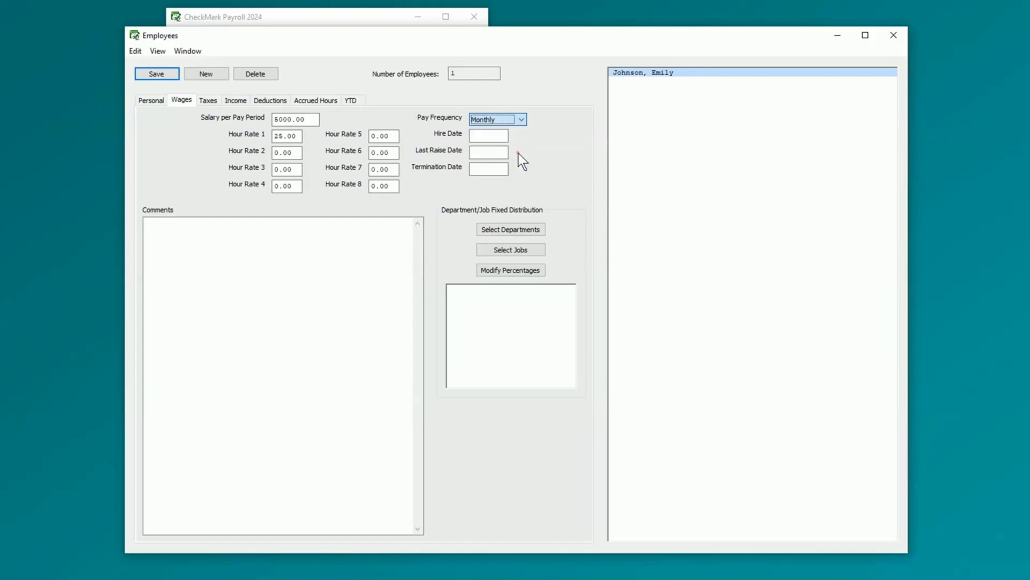
# - Set withholding to W-4 2020 or After with state table CA-Marr[0-1] and 3 allowances
pyautogui.click(213, 101)
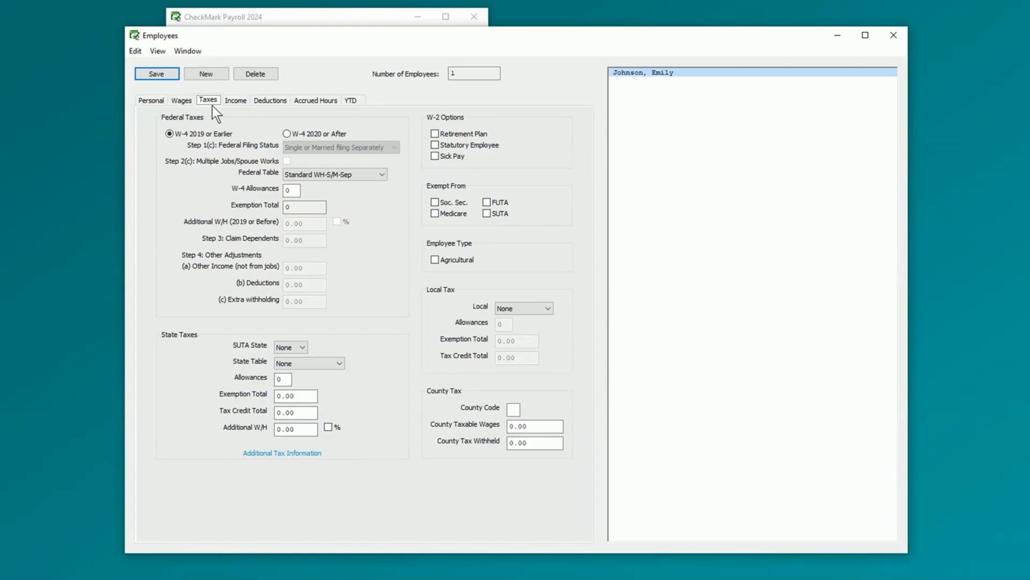
pyautogui.click(286, 133)
pyautogui.click(341, 363)
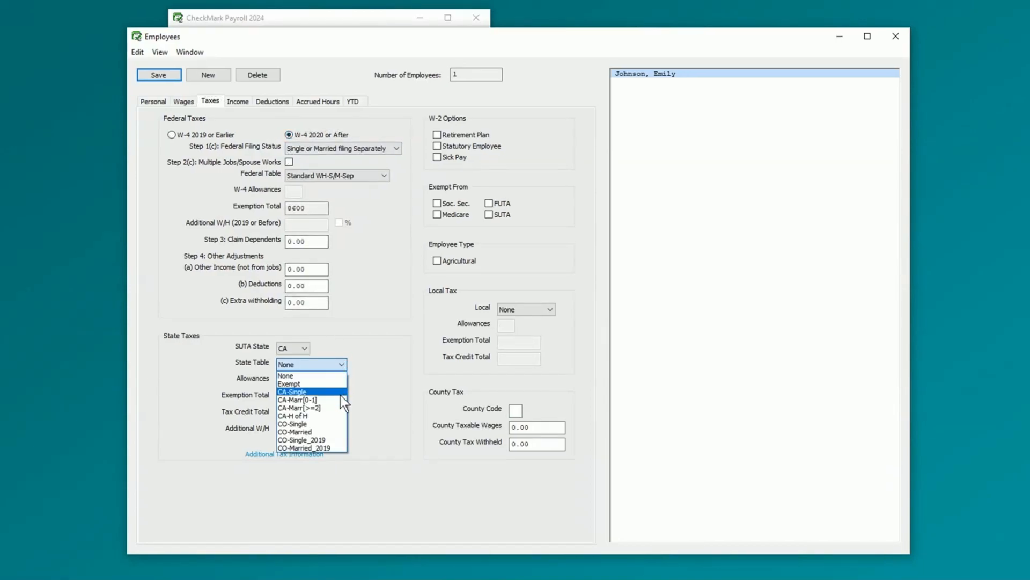
pyautogui.click(339, 397)
pyautogui.click(286, 379)
pyautogui.press('BackSpace')
pyautogui.write('3')
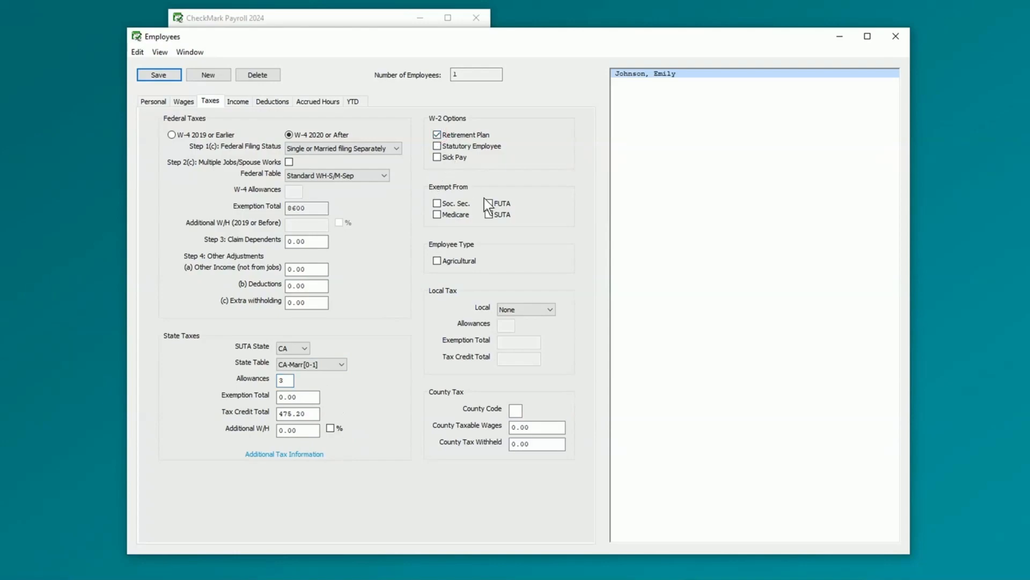
pyautogui.click(240, 102)
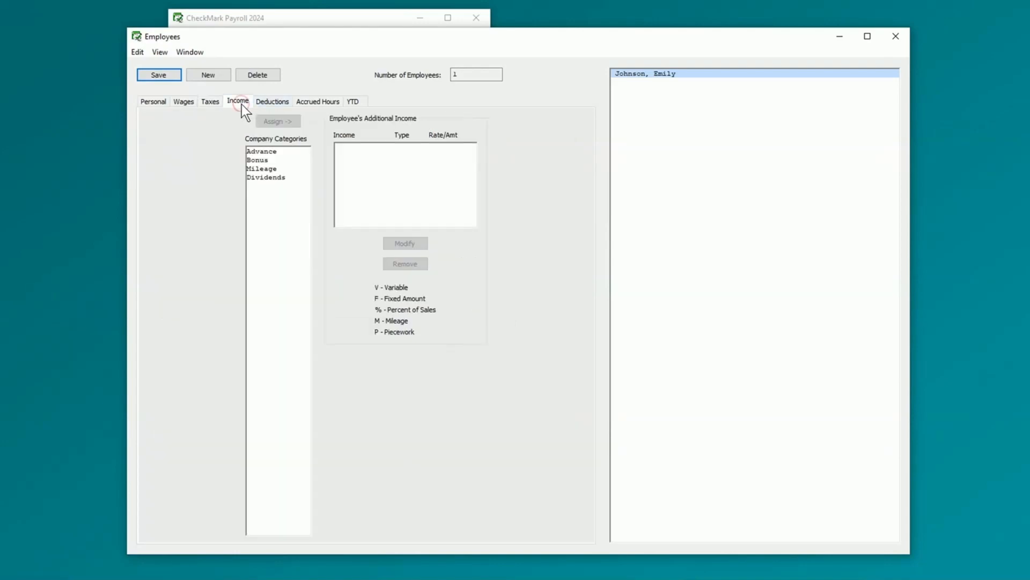
# - Add Bonus and Mileage to the employee's additional income
pyautogui.click(262, 158)
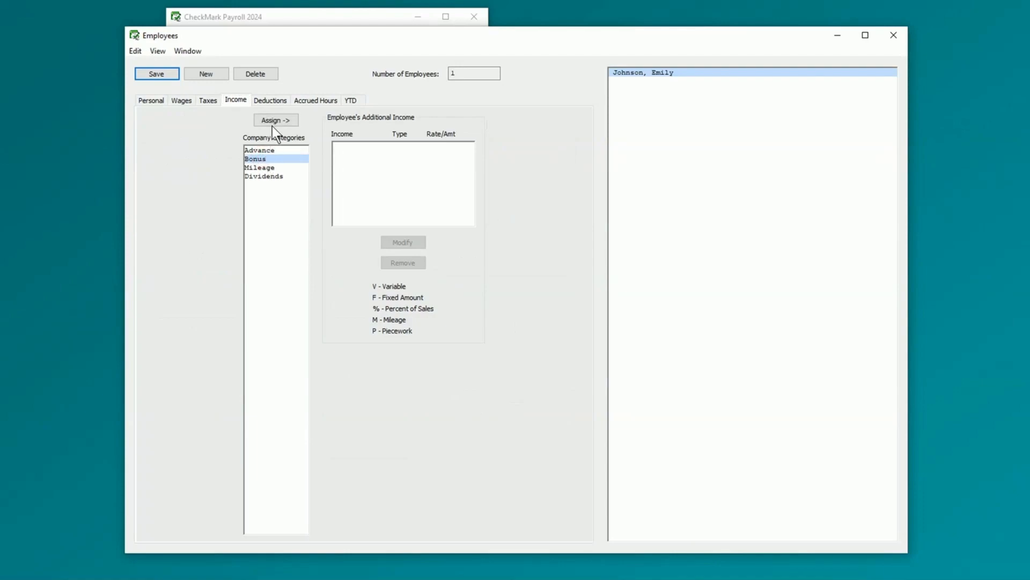
pyautogui.click(276, 120)
pyautogui.click(291, 166)
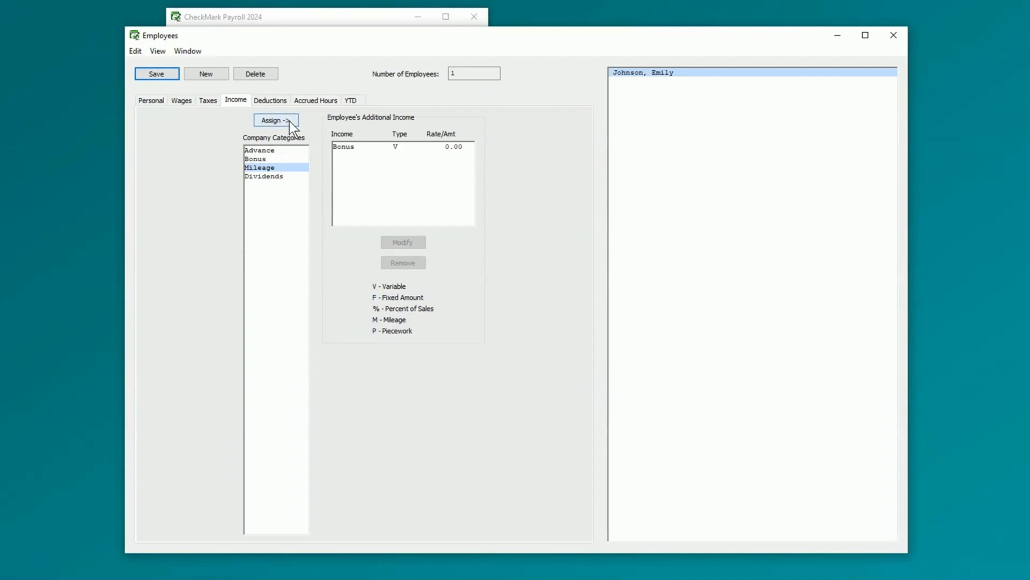
pyautogui.click(289, 121)
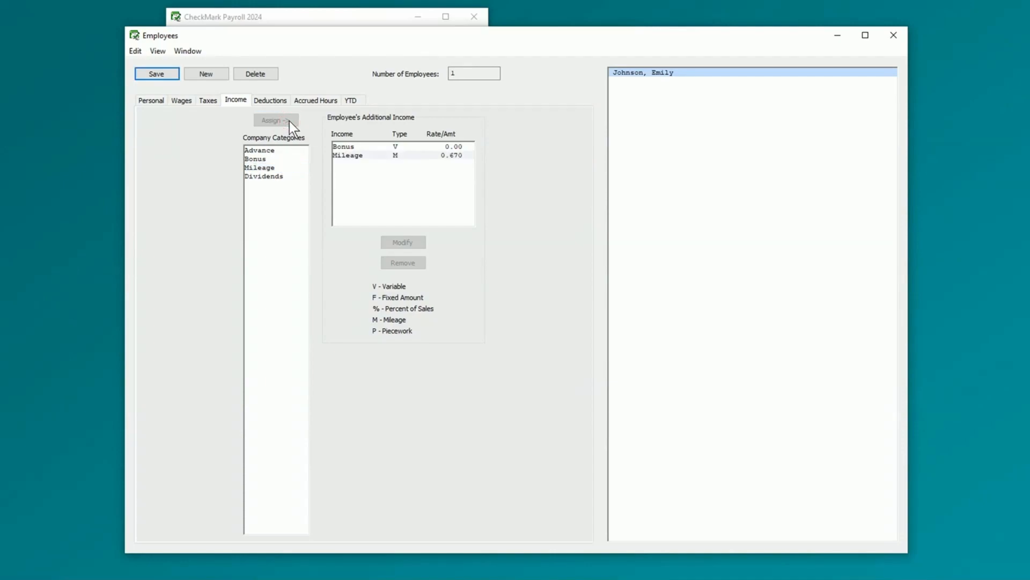
# - Assign the 401(k) and Loan deductions to the employee
pyautogui.click(281, 102)
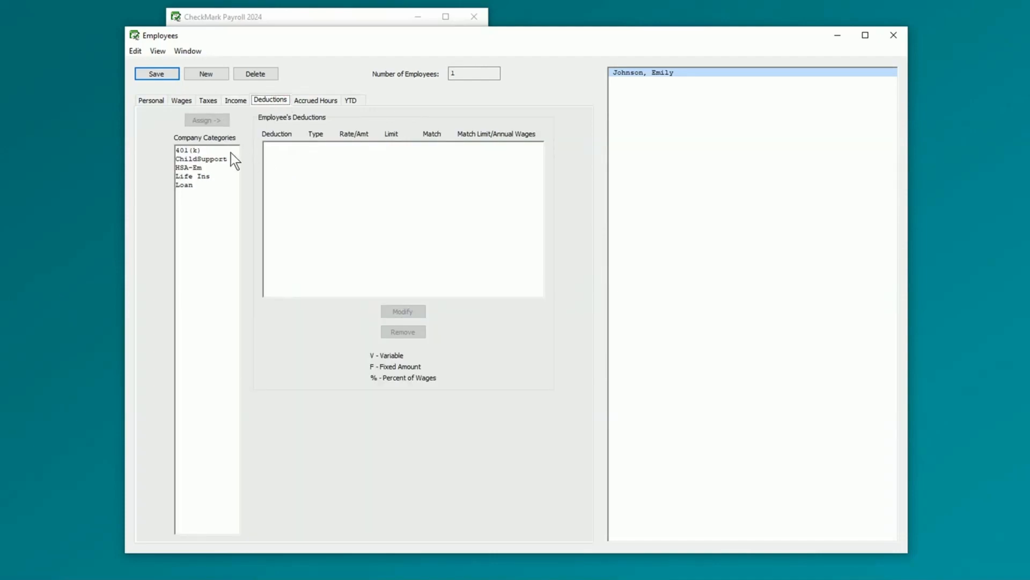
pyautogui.click(217, 150)
pyautogui.click(207, 119)
pyautogui.click(212, 185)
pyautogui.click(220, 119)
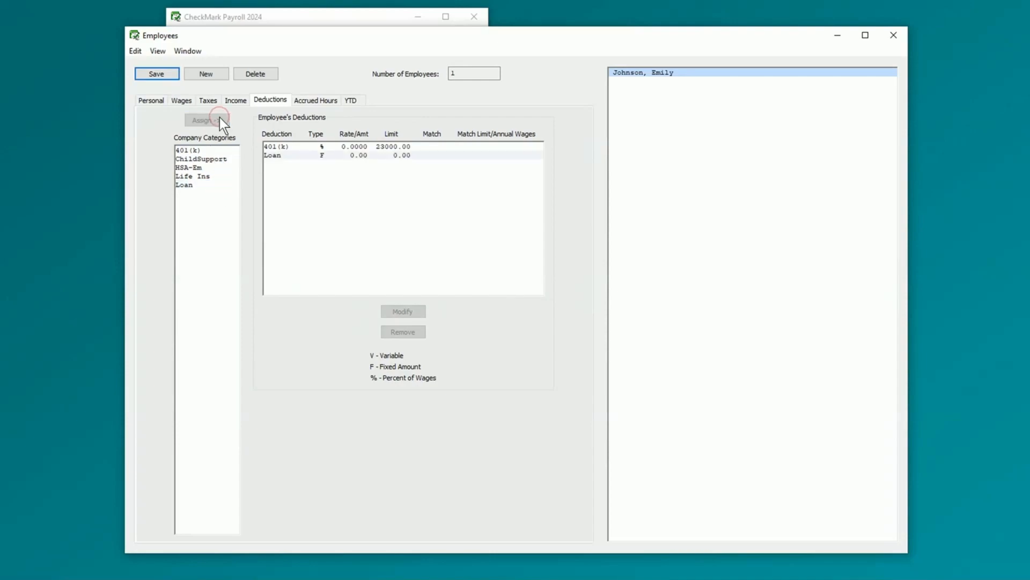
pyautogui.click(311, 100)
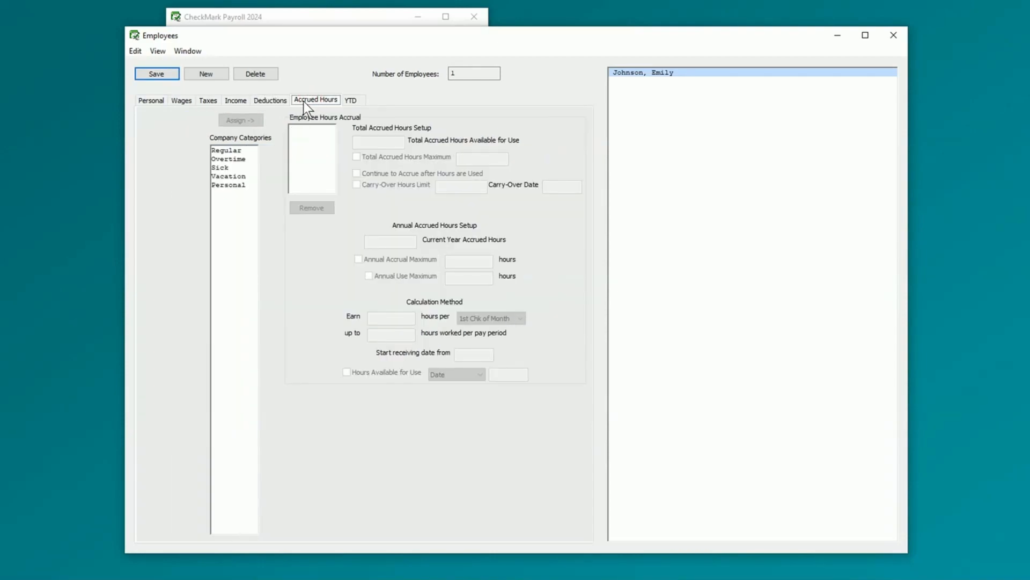
# - Add Sick and Overtime hour accruals, then view the employee's all-zero YTD totals
pyautogui.click(241, 167)
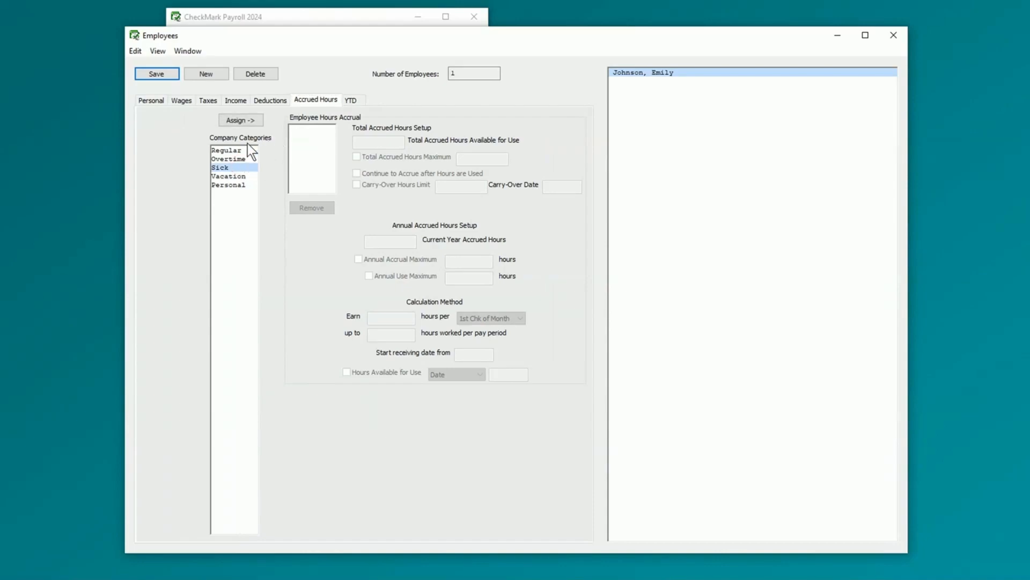
pyautogui.click(248, 122)
pyautogui.click(245, 156)
pyautogui.click(253, 120)
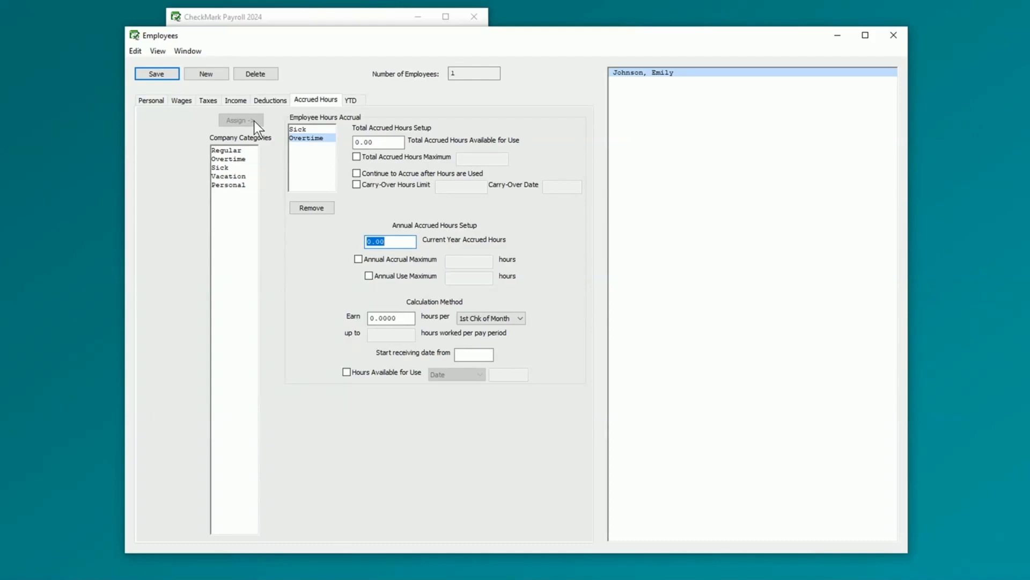
pyautogui.click(351, 101)
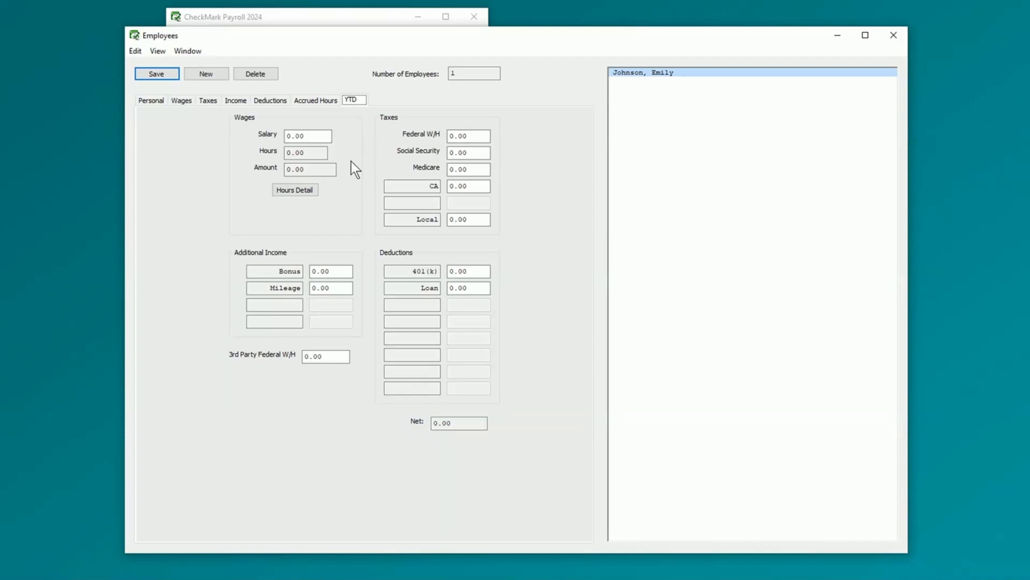
# - Save the new employee record and close the Employees window
pyautogui.click(172, 76)
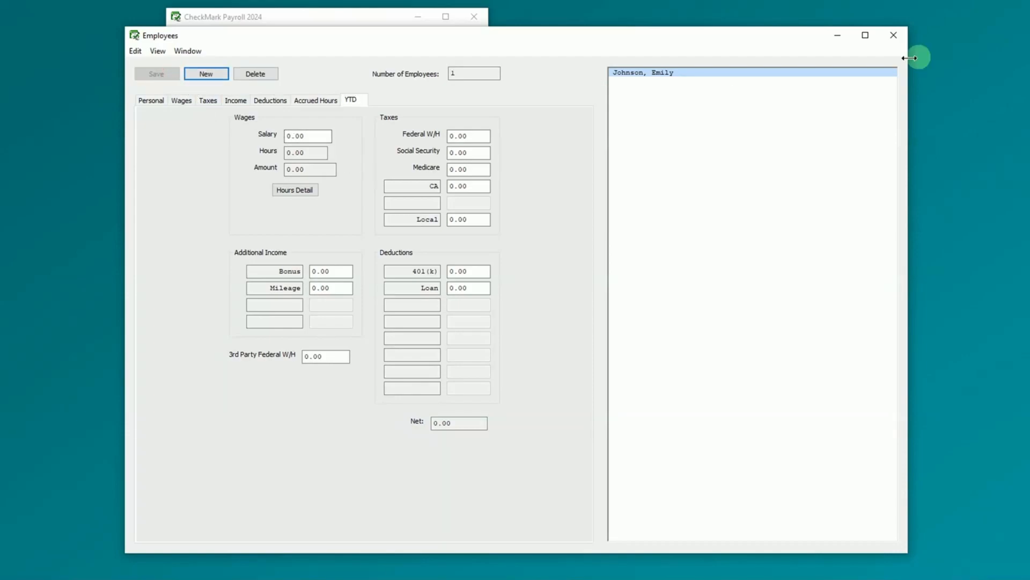
pyautogui.click(894, 35)
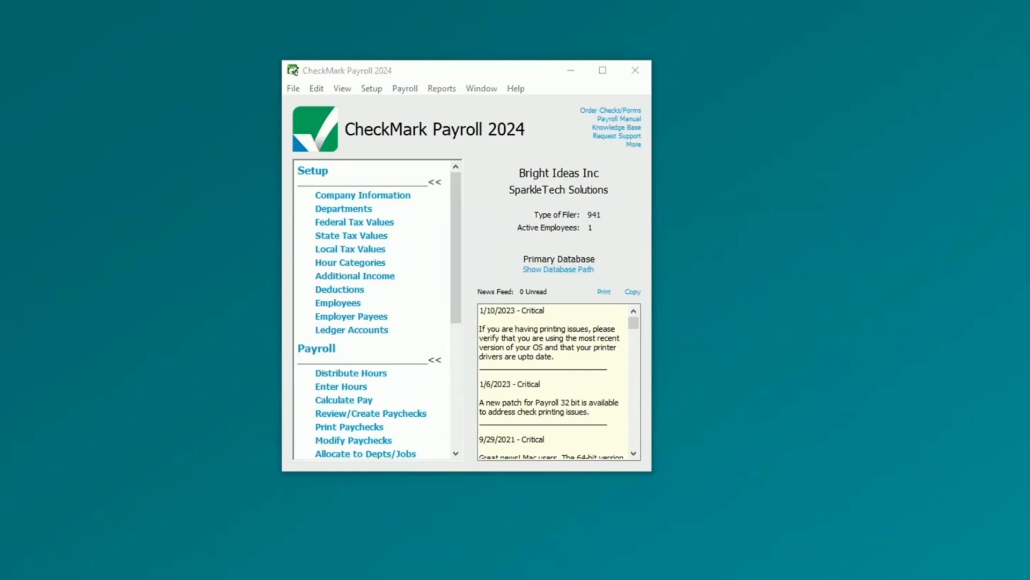
pyautogui.click(357, 388)
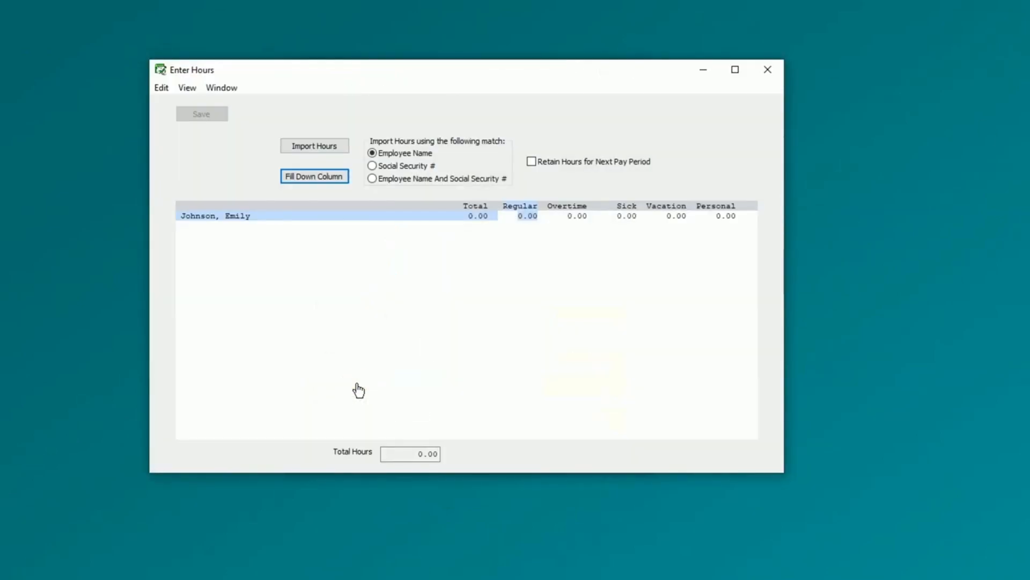
pyautogui.click(527, 218)
pyautogui.write('10')
pyautogui.press('Tab')
pyautogui.write('10')
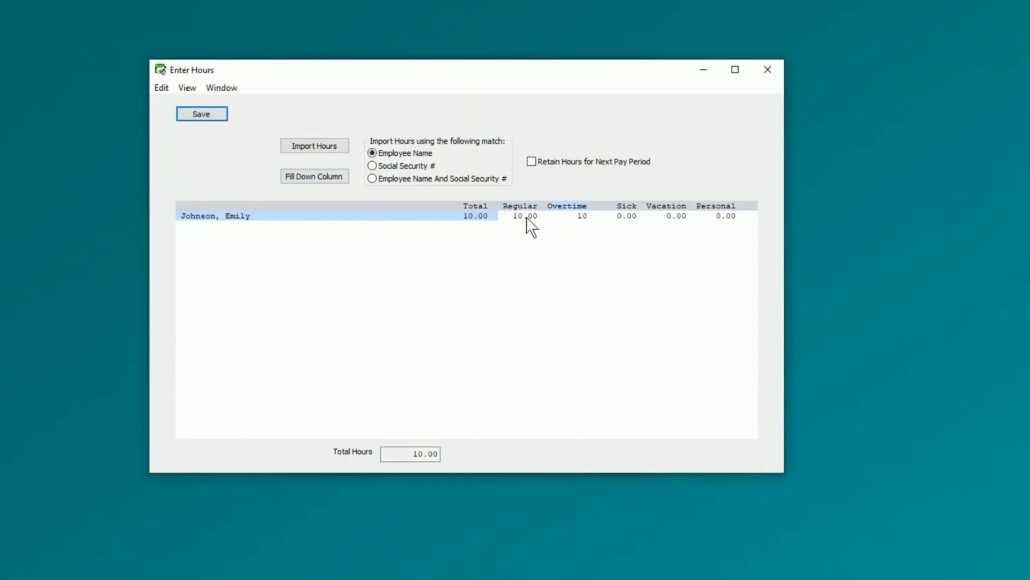
pyautogui.click(776, 69)
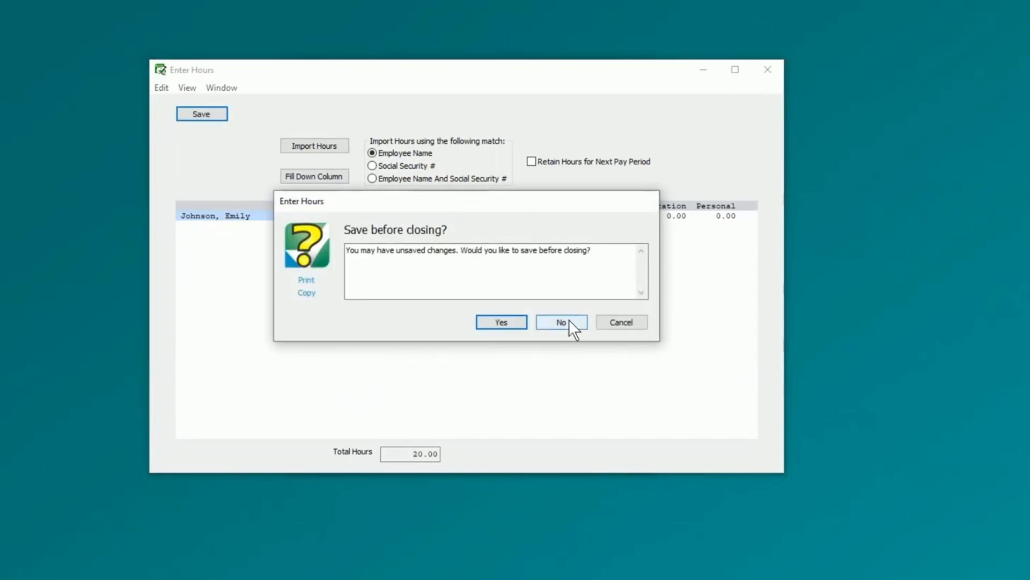
pyautogui.click(569, 321)
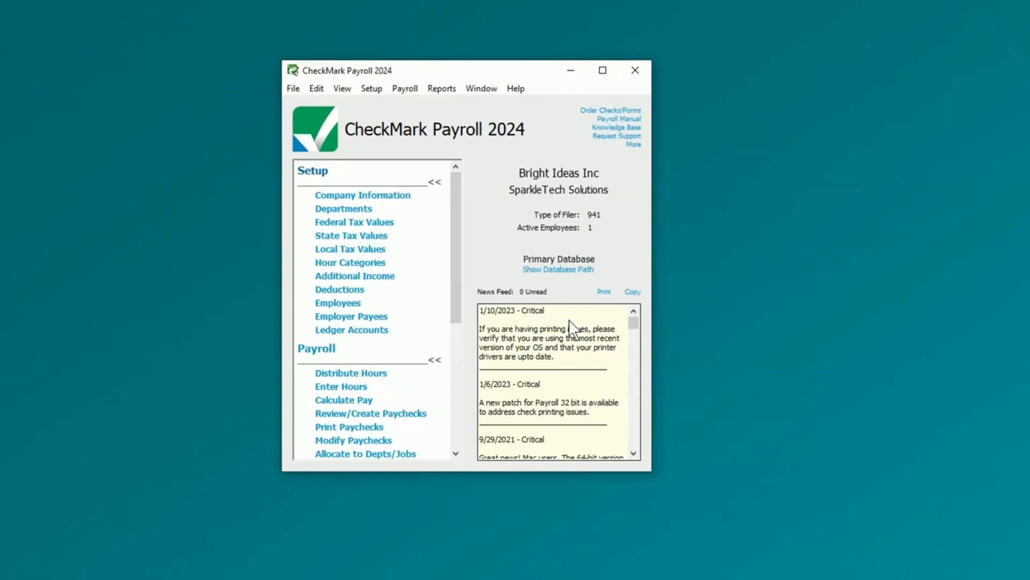
# - Calculate pay for a 03/01/24 check covering the period 02/01/24 through 02/29/24
pyautogui.click(339, 401)
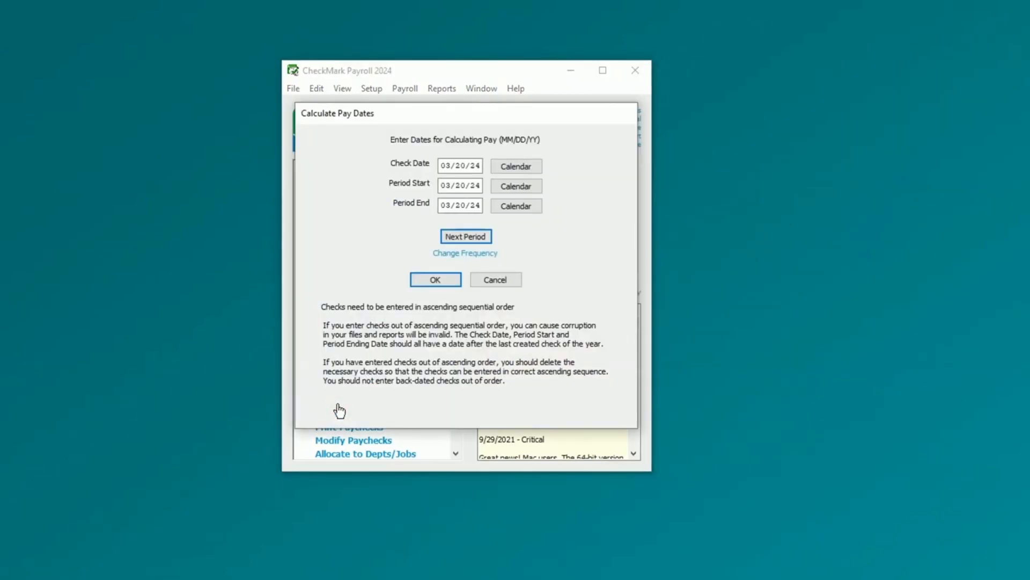
pyautogui.click(517, 166)
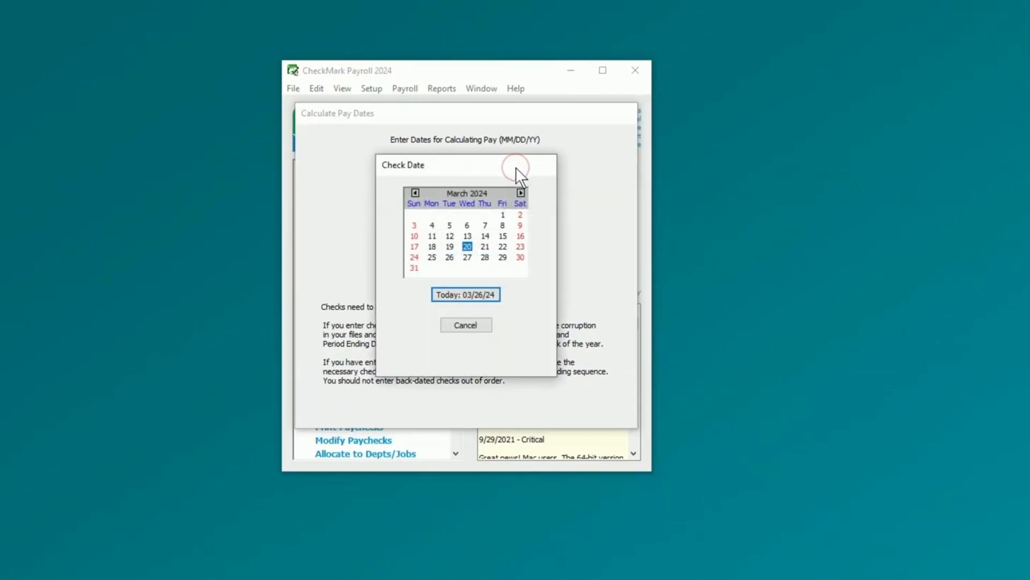
pyautogui.click(503, 214)
pyautogui.click(516, 186)
pyautogui.click(416, 192)
pyautogui.click(484, 213)
pyautogui.click(515, 206)
pyautogui.click(415, 192)
pyautogui.click(482, 256)
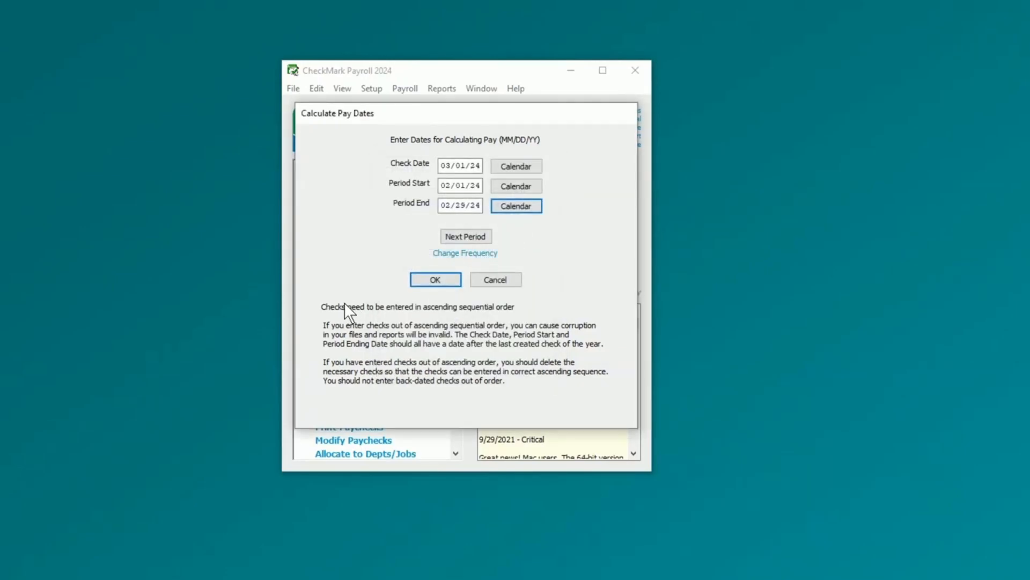
pyautogui.click(432, 280)
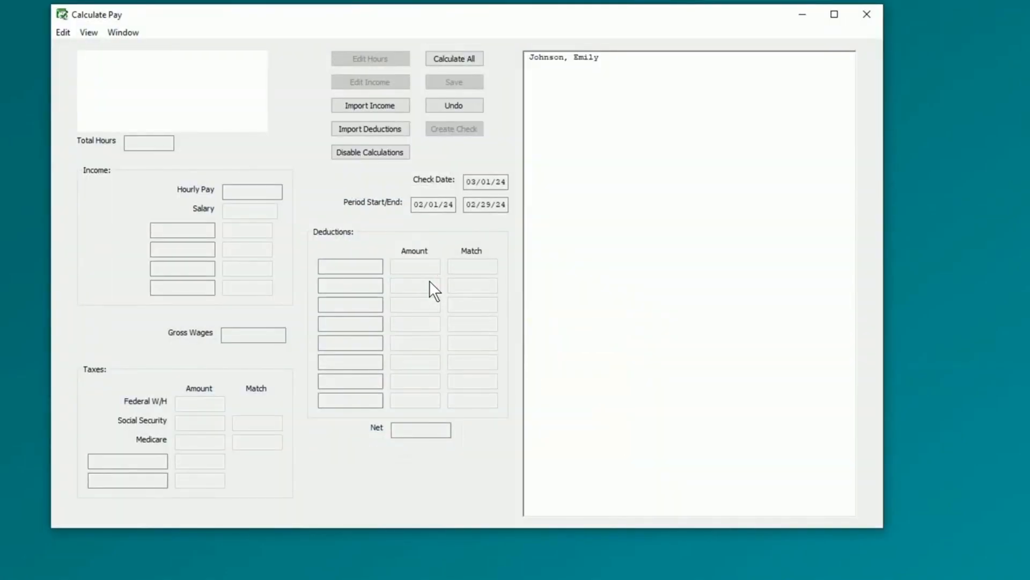
# - Enter a 150 bonus and 50 mileage in the employee's pay and save it
pyautogui.click(655, 57)
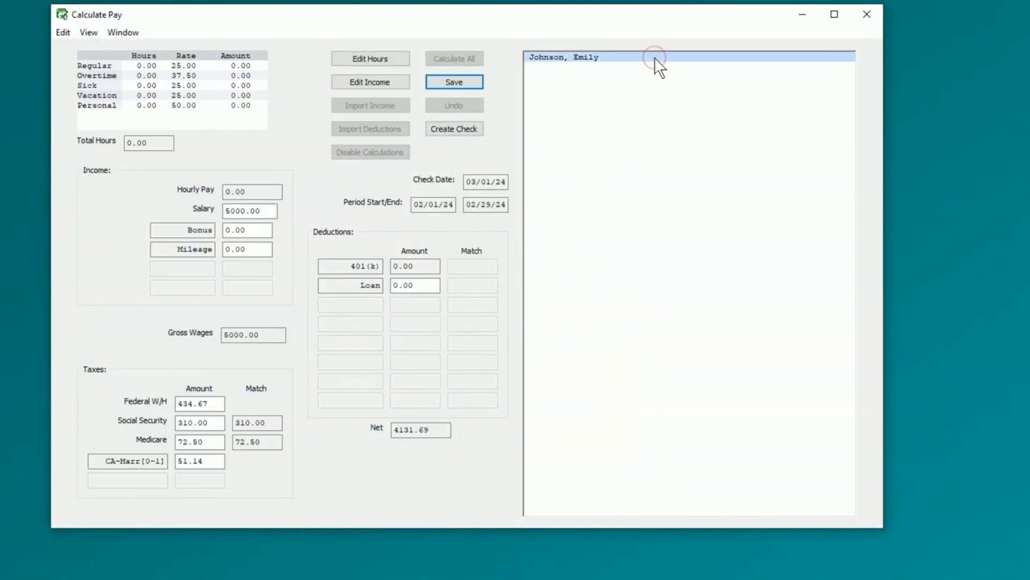
pyautogui.click(232, 231)
pyautogui.press('BackSpace')
pyautogui.write('150')
pyautogui.press('Tab')
pyautogui.press('Home')
pyautogui.press('Delete')
pyautogui.write('50')
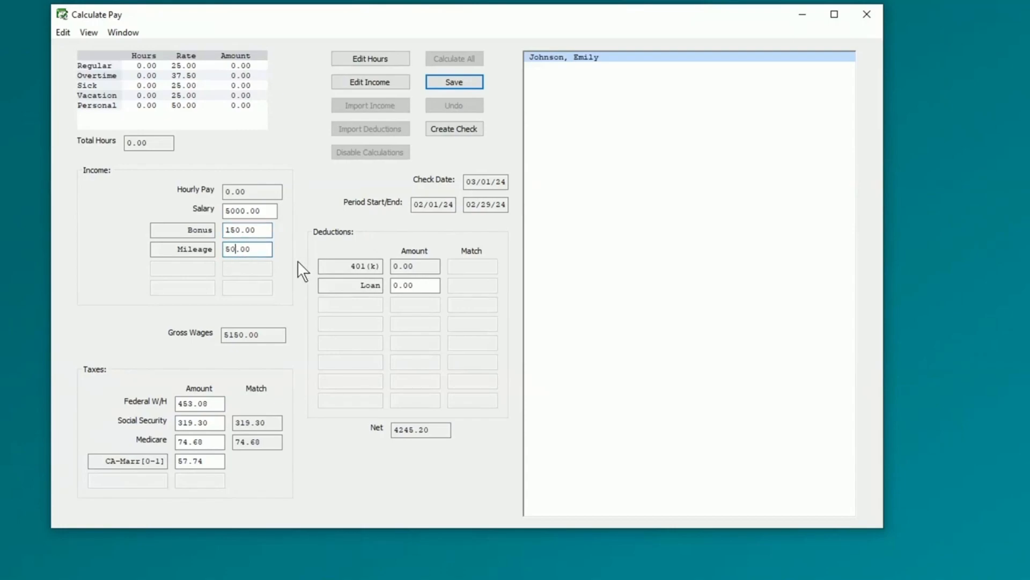
pyautogui.click(463, 82)
# - Create paycheck number 10012 with direct deposit number 123
pyautogui.click(473, 130)
pyautogui.write('10012')
pyautogui.press('Tab')
pyautogui.write('123')
pyautogui.click(435, 286)
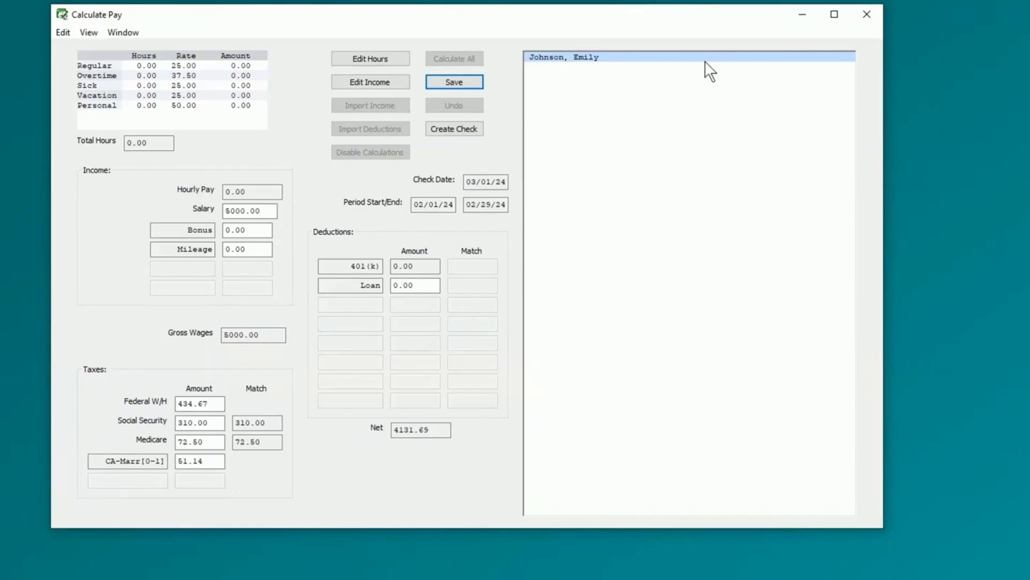
pyautogui.click(867, 13)
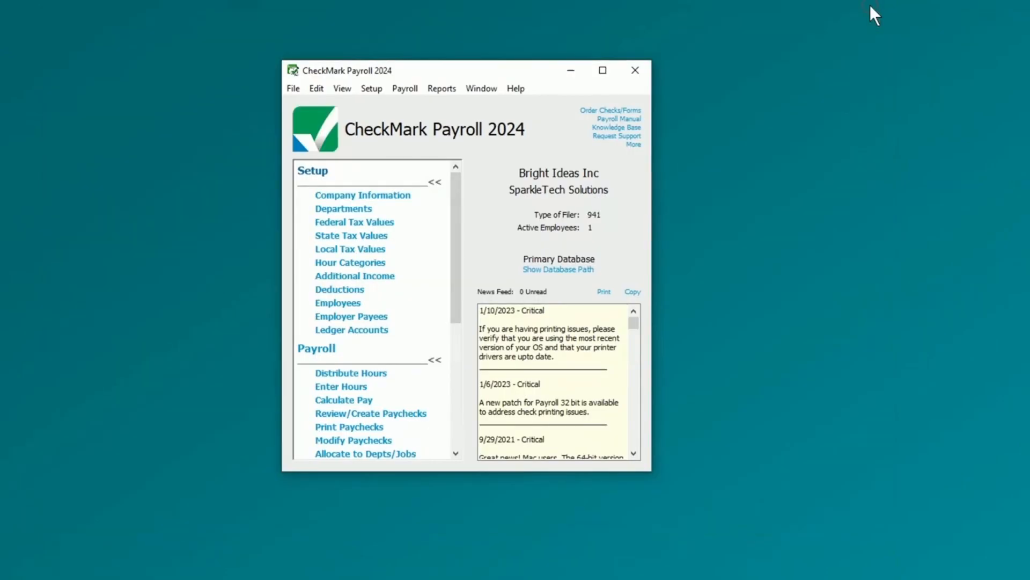
# - Select the 03/01/24 paycheck in Print Paychecks, keeping the check at the top of the page
pyautogui.click(374, 427)
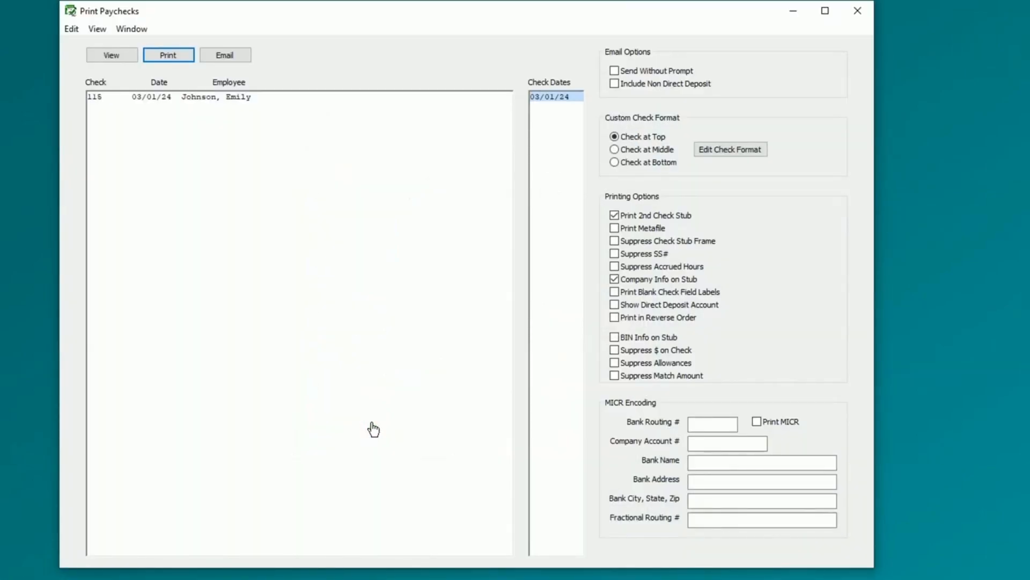
pyautogui.click(410, 97)
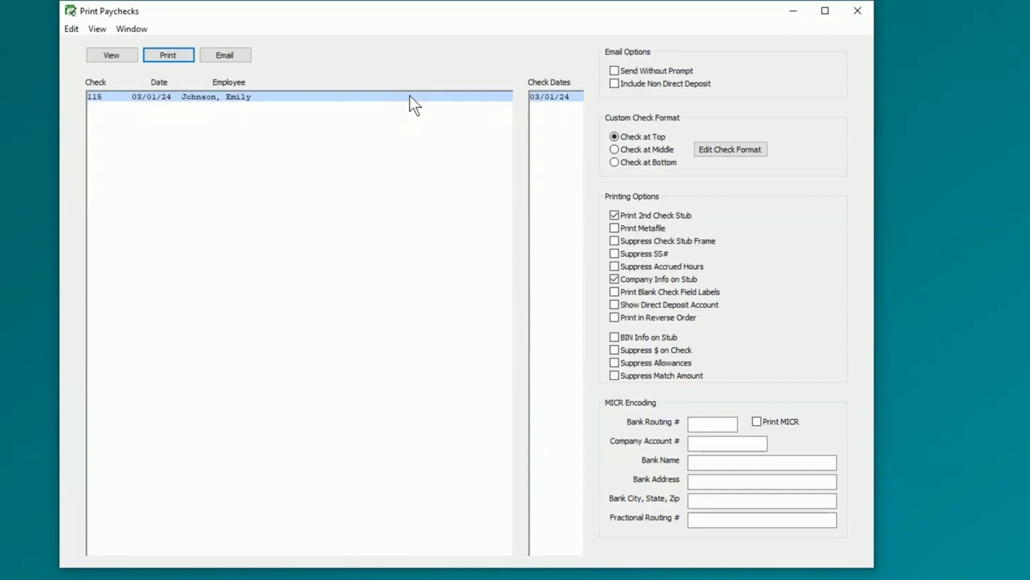
pyautogui.click(646, 150)
pyautogui.click(661, 162)
pyautogui.click(660, 135)
# - Move the Date and Amount boxes higher and Route # beside the signature lines, saving the format
pyautogui.click(745, 150)
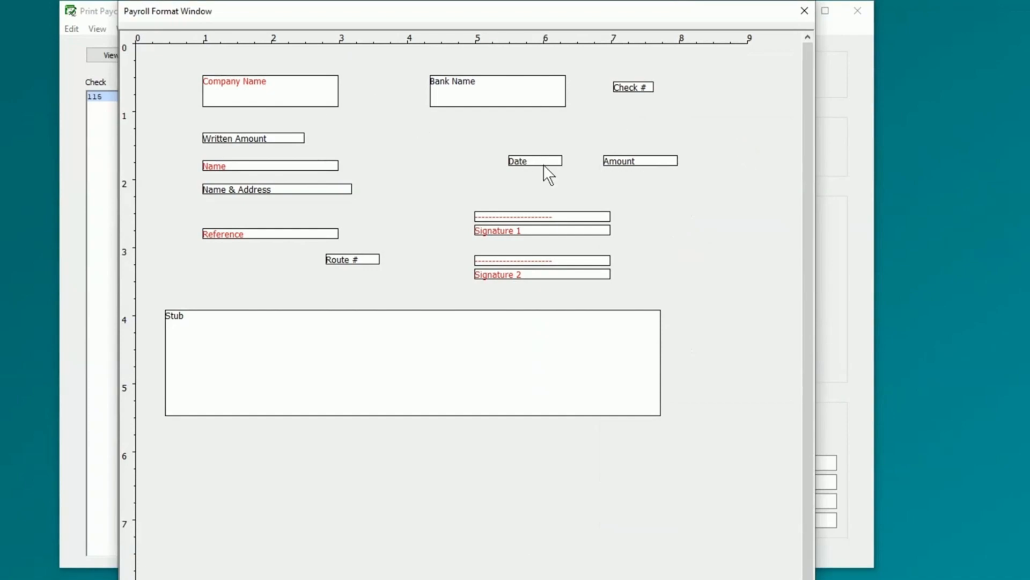
pyautogui.moveTo(543, 165); pyautogui.dragTo(464, 147)
pyautogui.moveTo(647, 159); pyautogui.dragTo(560, 142)
pyautogui.moveTo(372, 260); pyautogui.dragTo(523, 181)
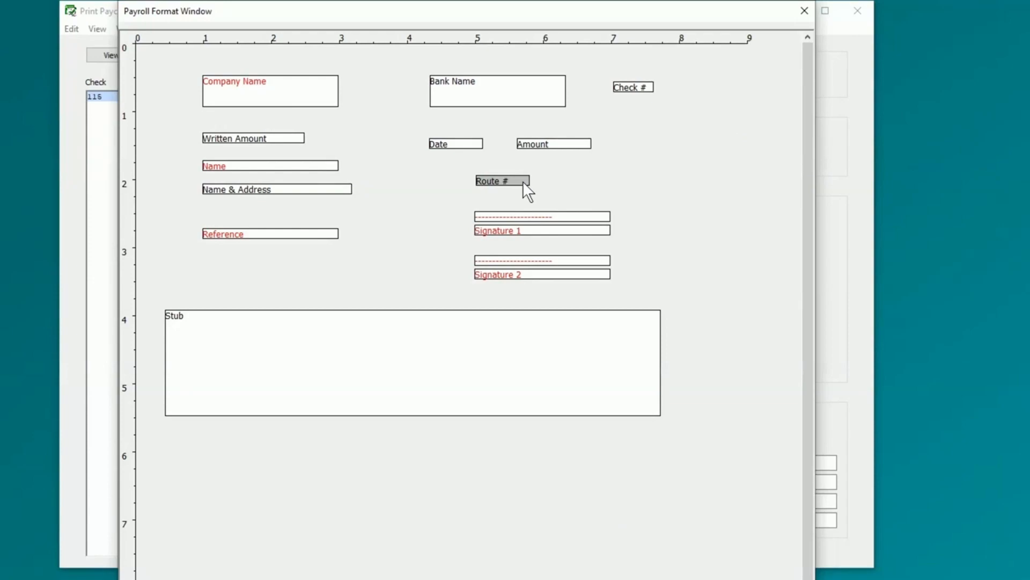
pyautogui.click(284, 95)
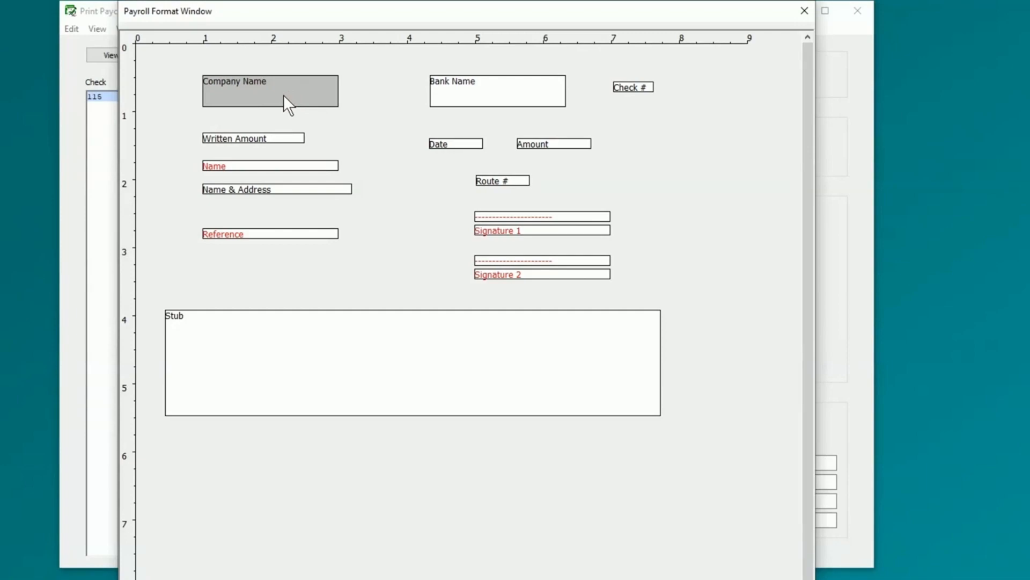
pyautogui.click(810, 7)
pyautogui.click(561, 425)
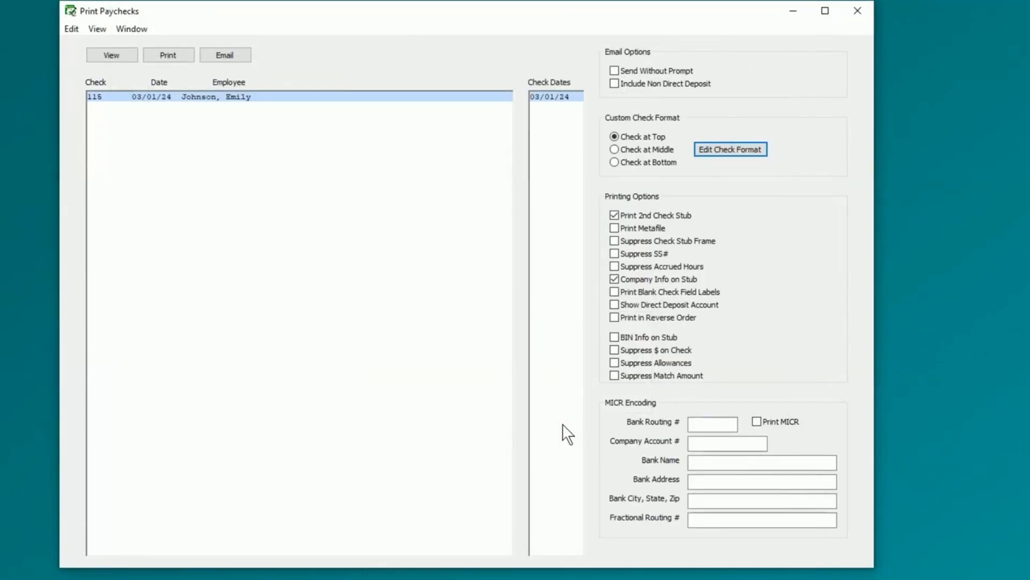
# - Print the 03/01/24 paycheck on the HP LaserJet Professional M1213nf MFP
pyautogui.click(176, 60)
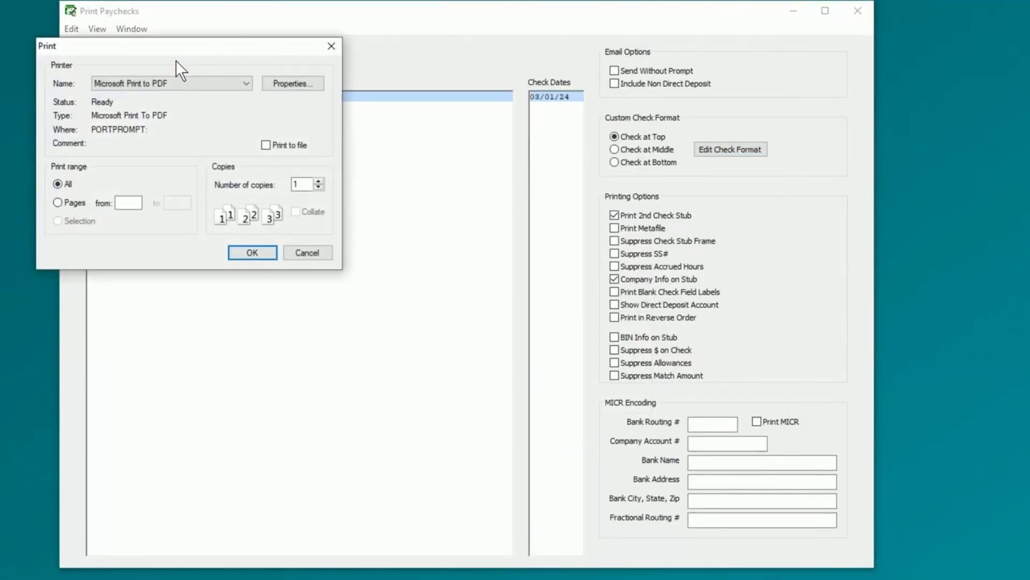
pyautogui.click(231, 82)
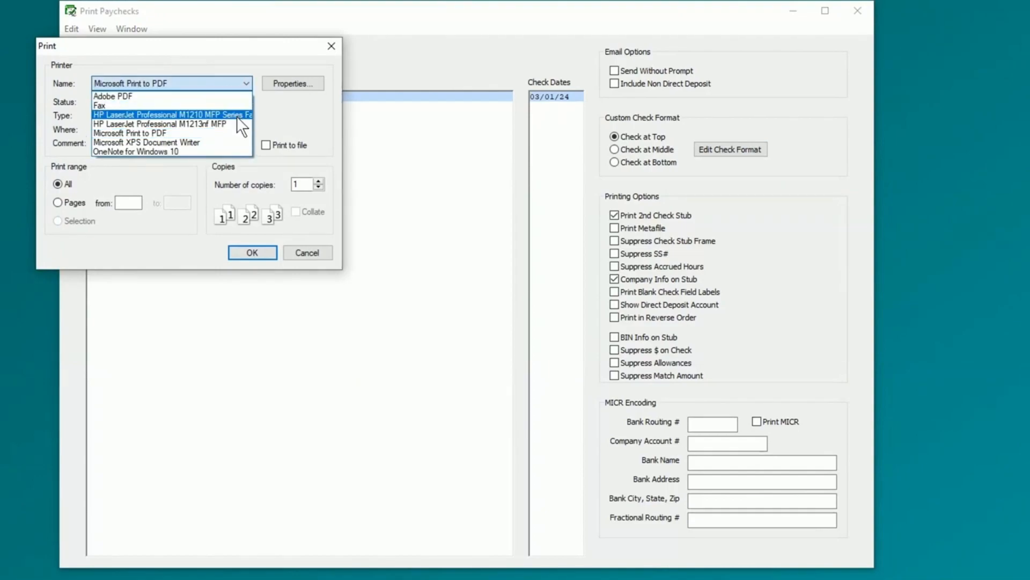
pyautogui.click(237, 120)
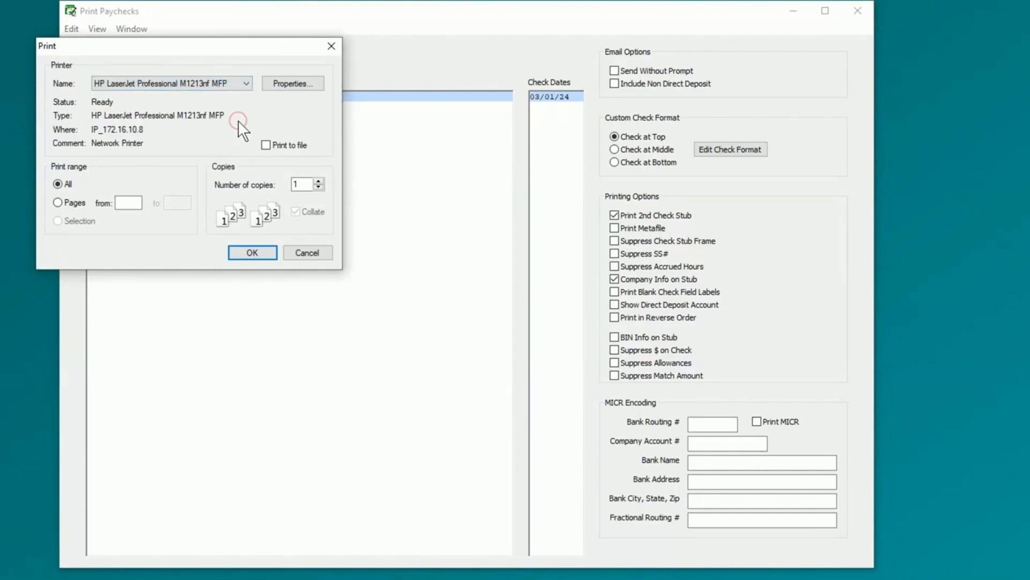
pyautogui.click(259, 253)
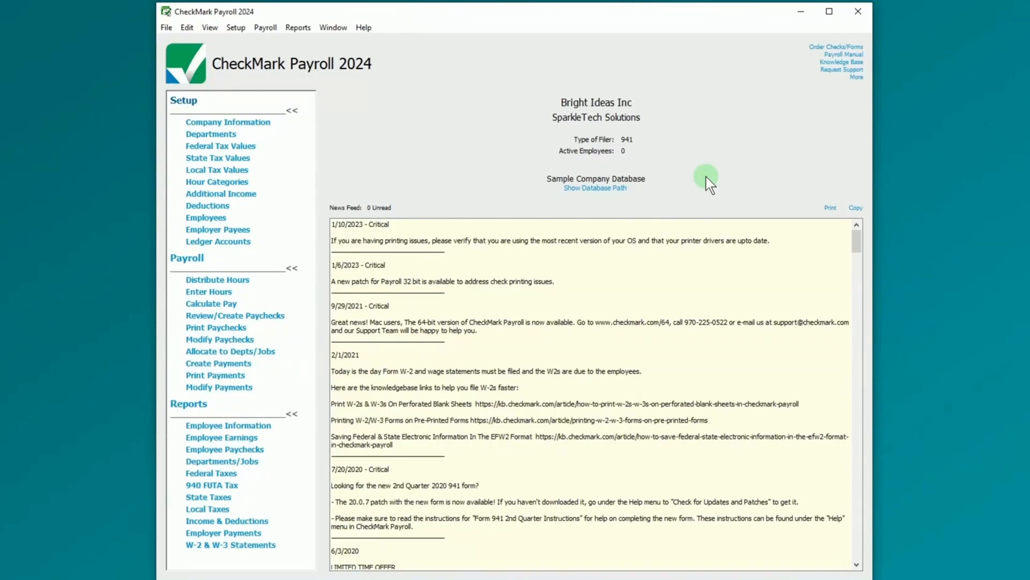
# - Create a new employer payee named Peak Services for 940 Tax FUTA payments
pyautogui.click(239, 231)
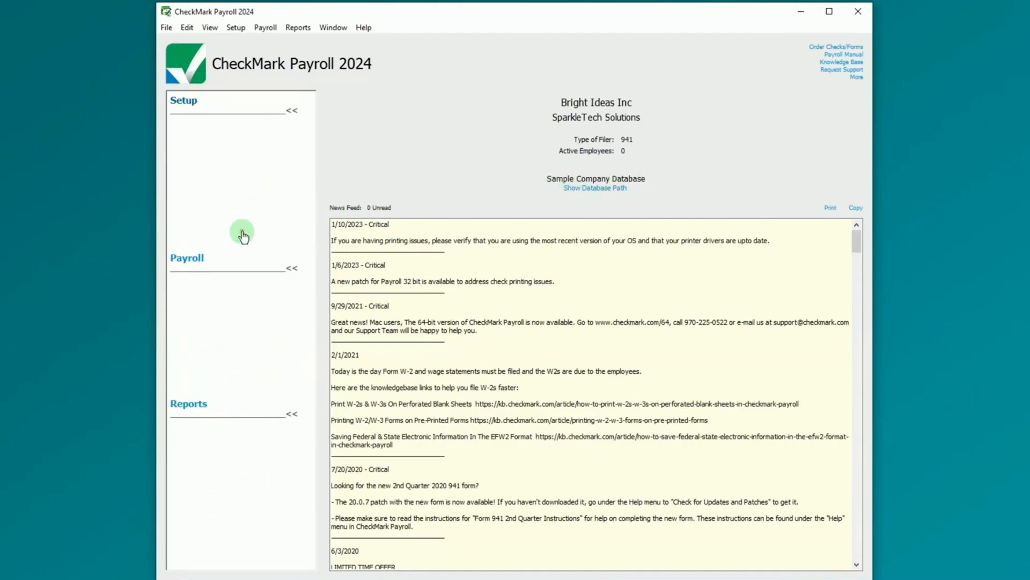
pyautogui.click(394, 146)
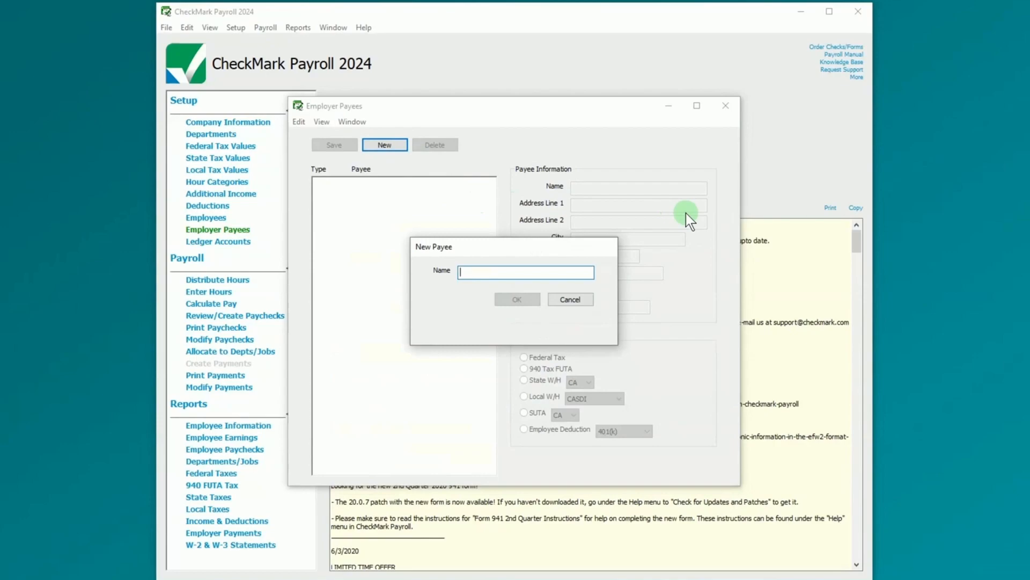
pyautogui.write('Peak Services')
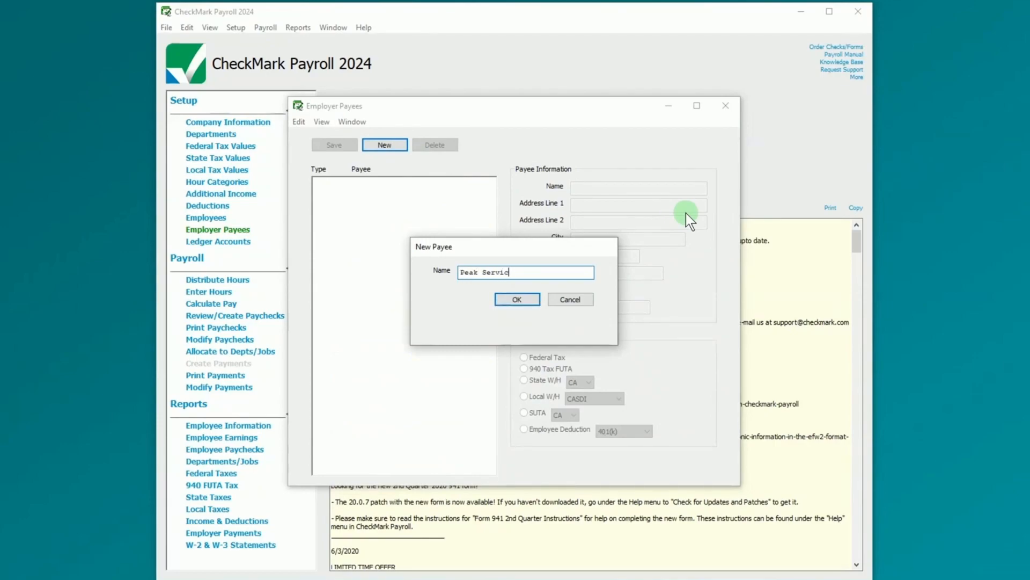
pyautogui.click(533, 297)
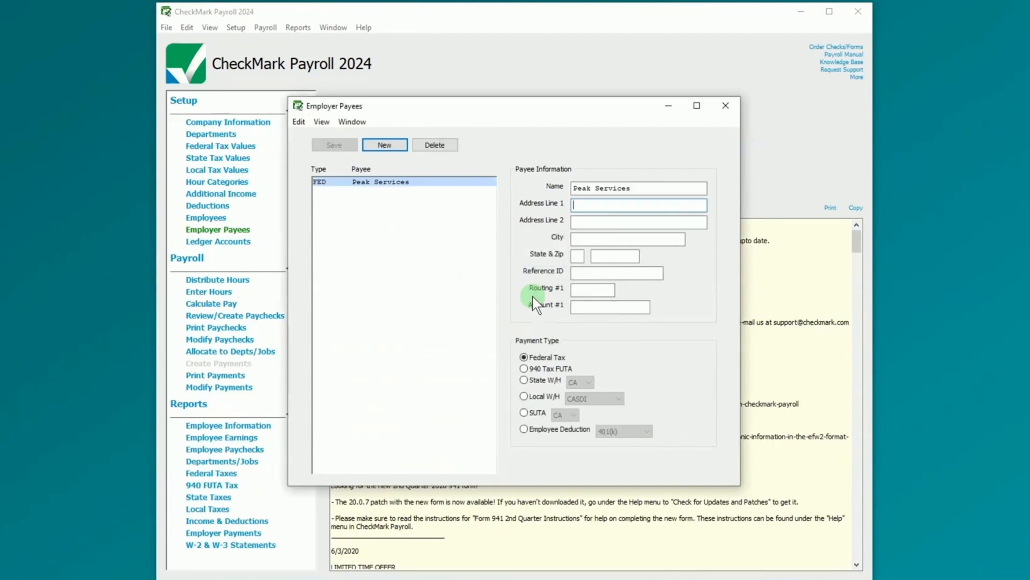
pyautogui.click(525, 369)
# - Enter Peak Services' street address, city, state and zip code
pyautogui.click(635, 206)
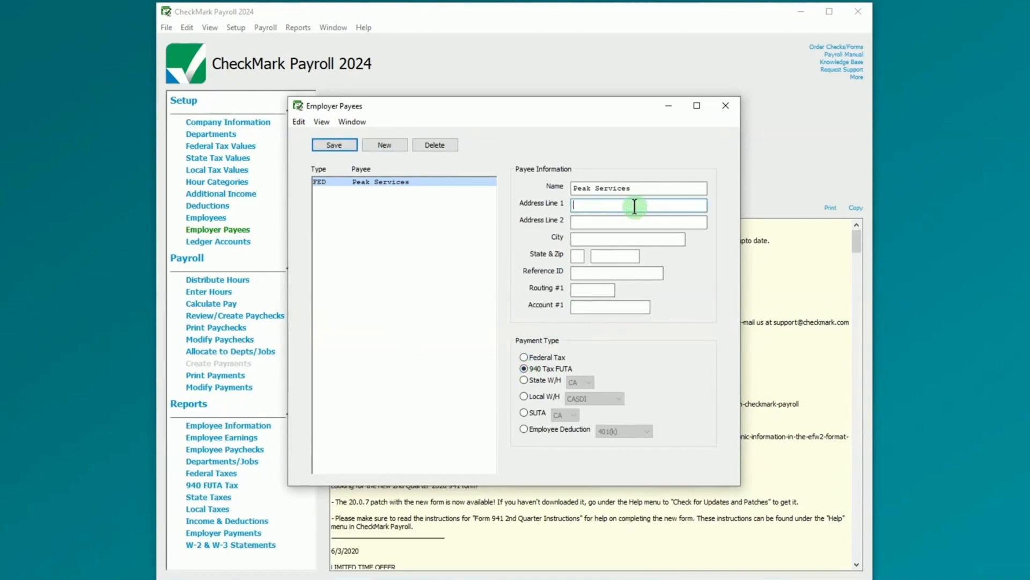
pyautogui.press('Tab')
pyautogui.press('Tab')
pyautogui.write('Mountain View')
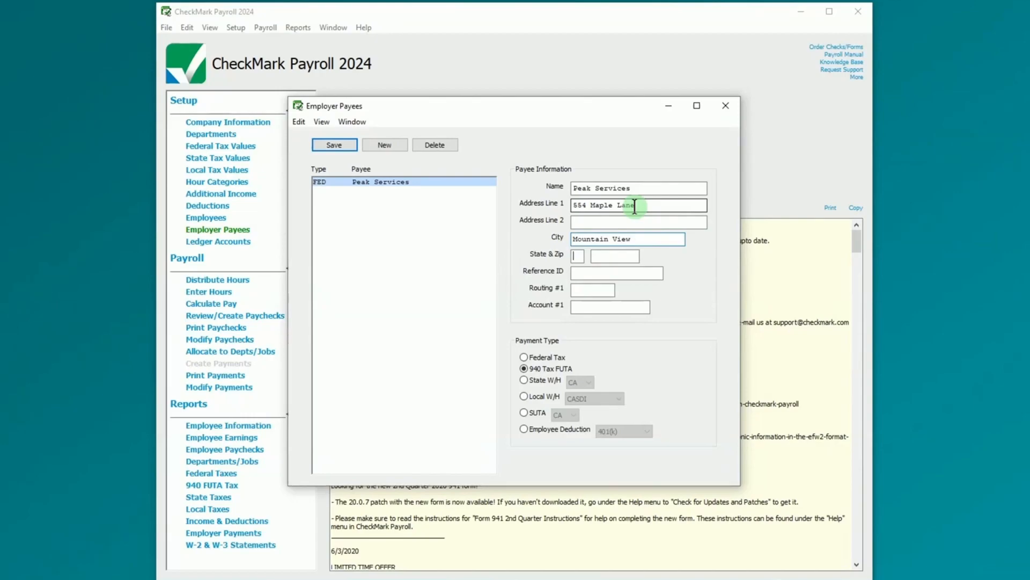
pyautogui.press('Tab')
pyautogui.write('CO')
pyautogui.press('Tab')
pyautogui.write('56214')
# - Add reference ID PEAK555 plus the bank routing and account numbers, then save the payee
pyautogui.press('Tab')
pyautogui.write('PEAK555')
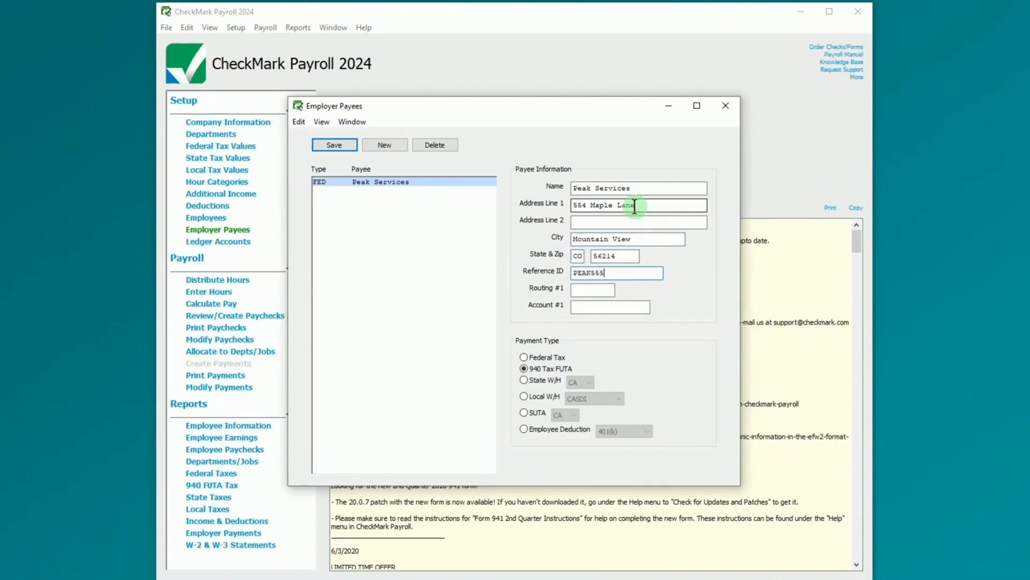
pyautogui.press('Tab')
pyautogui.write('011000138')
pyautogui.press('Tab')
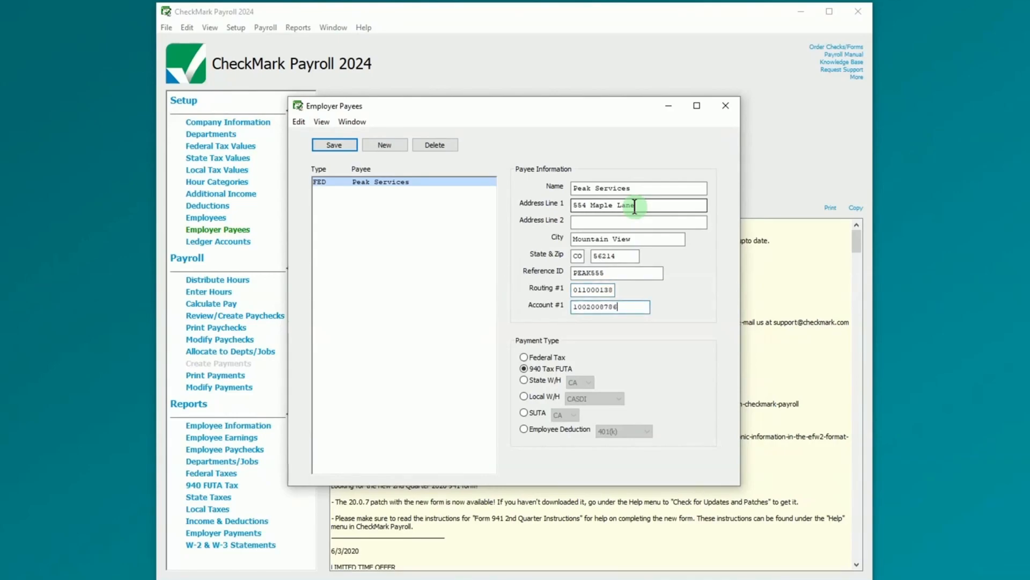
pyautogui.click(350, 148)
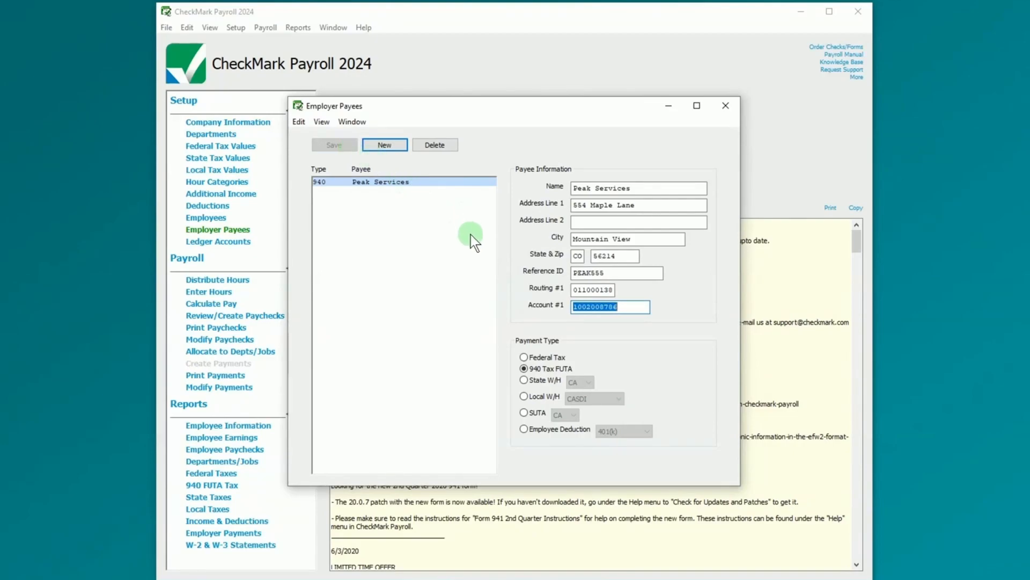
pyautogui.click(725, 110)
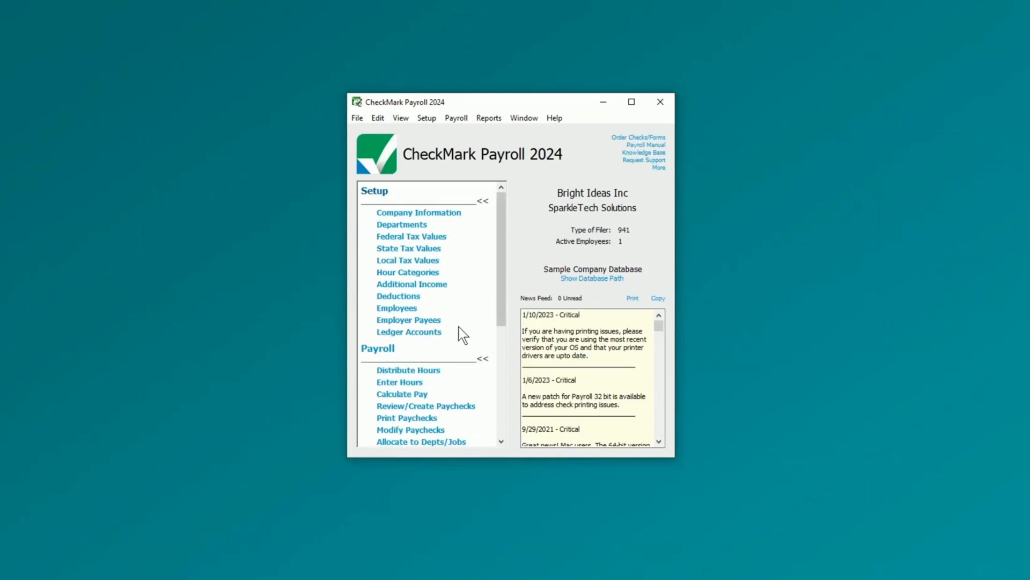
# - Create a 42.00 FUTA check (7000.00 at 0.6000%) to Peak Services dated 03/01/24
pyautogui.scroll(-1, 457, 329)
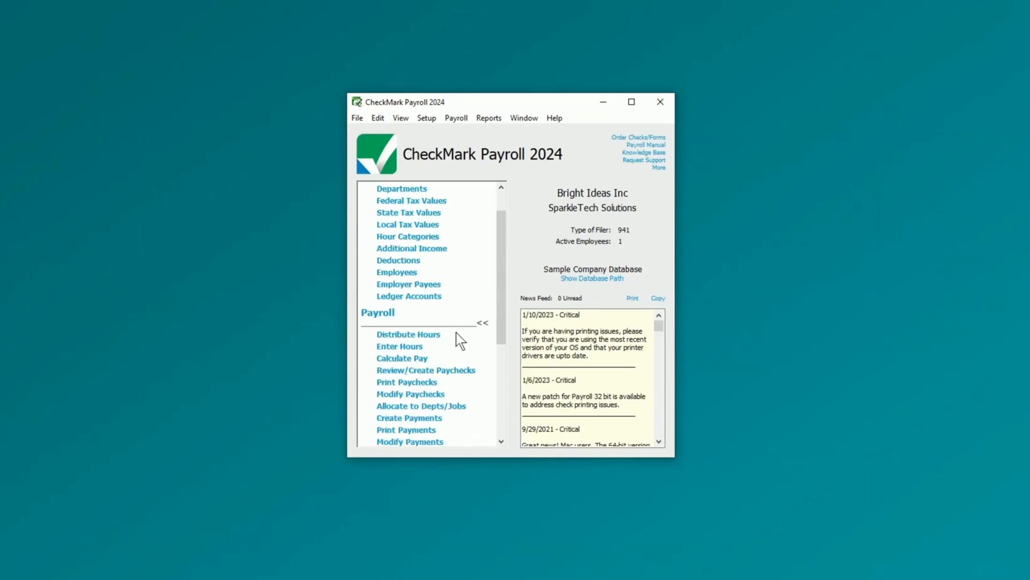
pyautogui.scroll(-1, 456, 339)
pyautogui.click(438, 382)
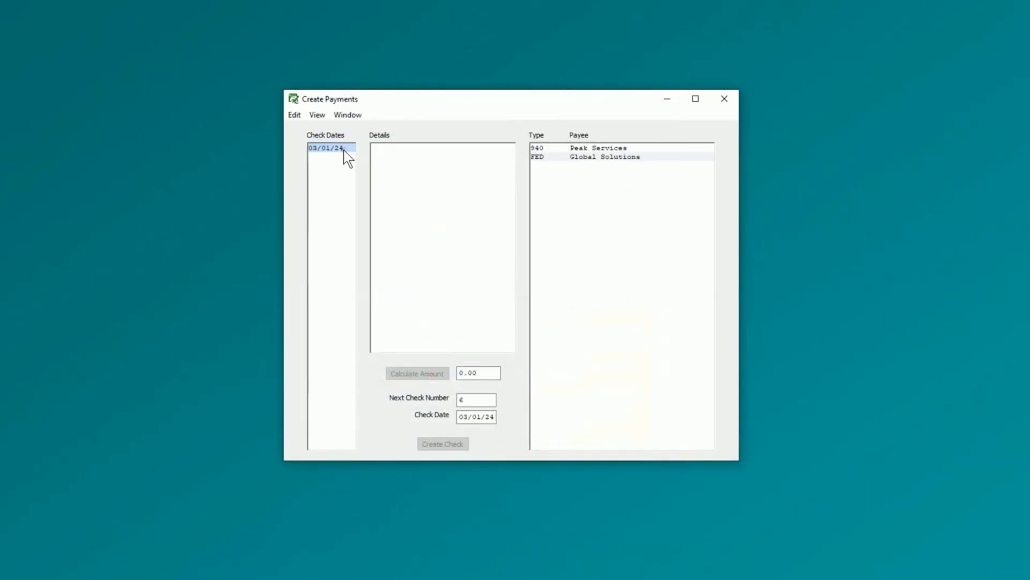
pyautogui.click(629, 150)
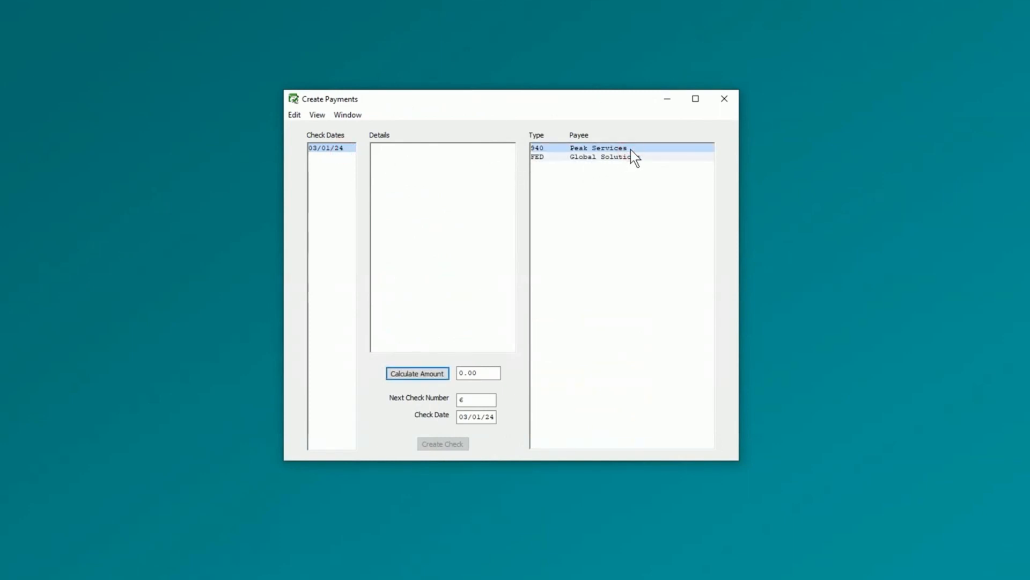
pyautogui.click(430, 374)
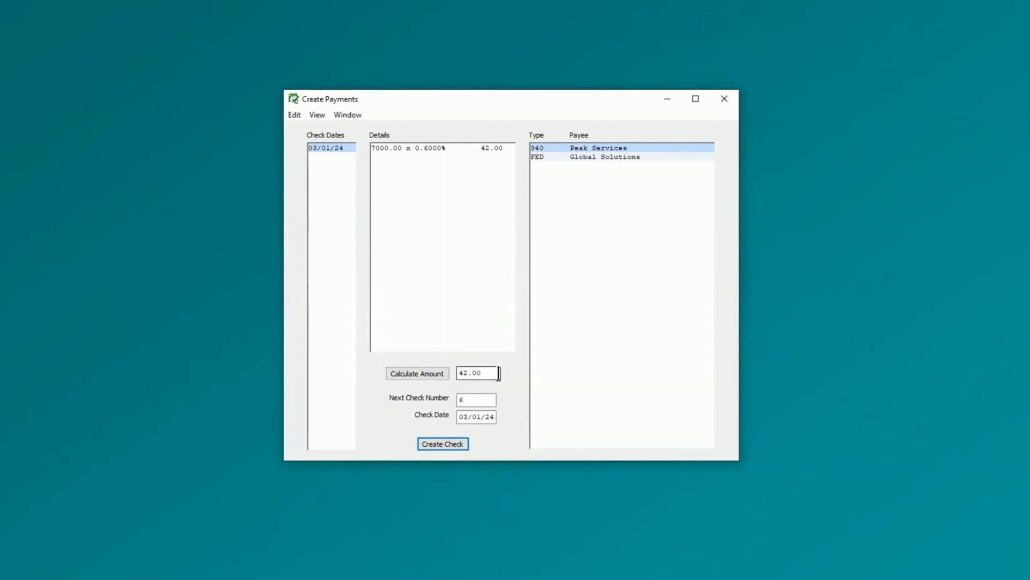
pyautogui.click(464, 446)
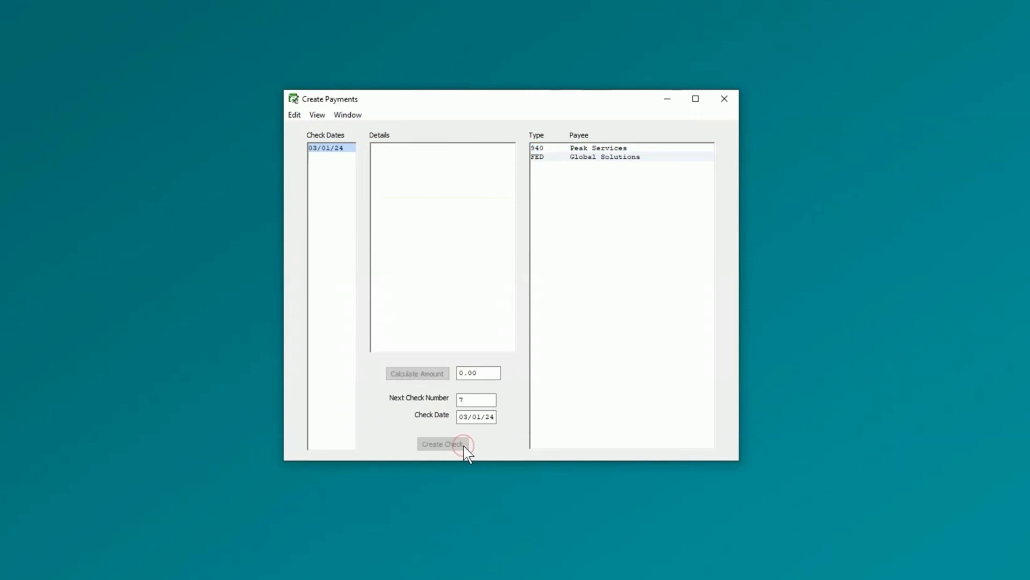
pyautogui.click(724, 100)
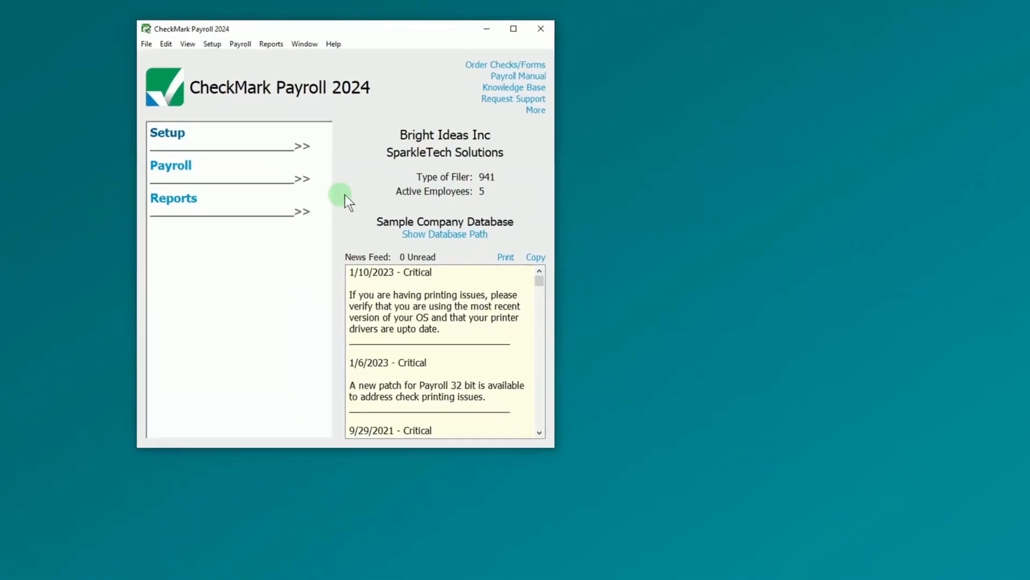
# - View the Employee Information wage report for three selected employees, then close it
pyautogui.click(192, 212)
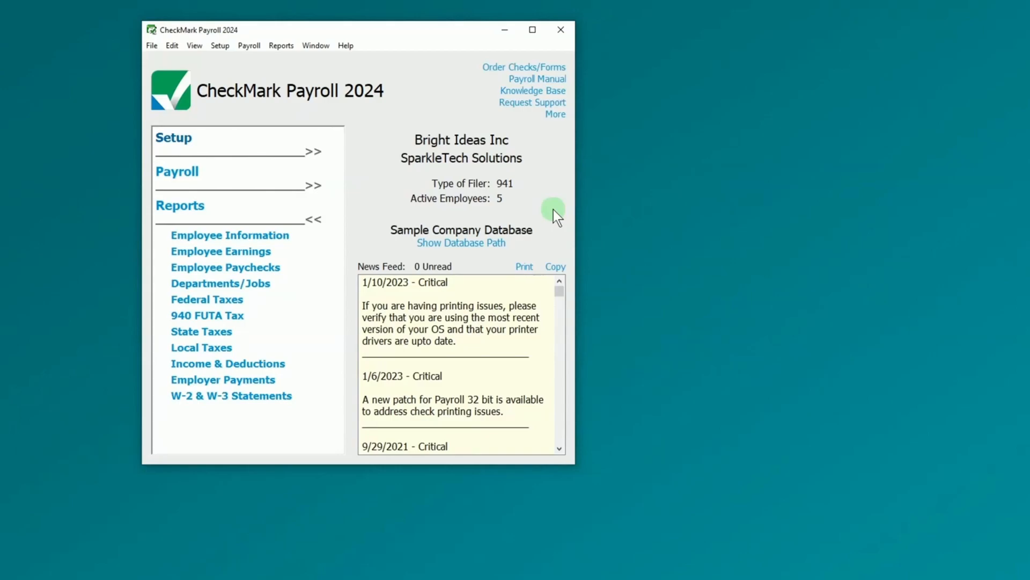
pyautogui.click(266, 236)
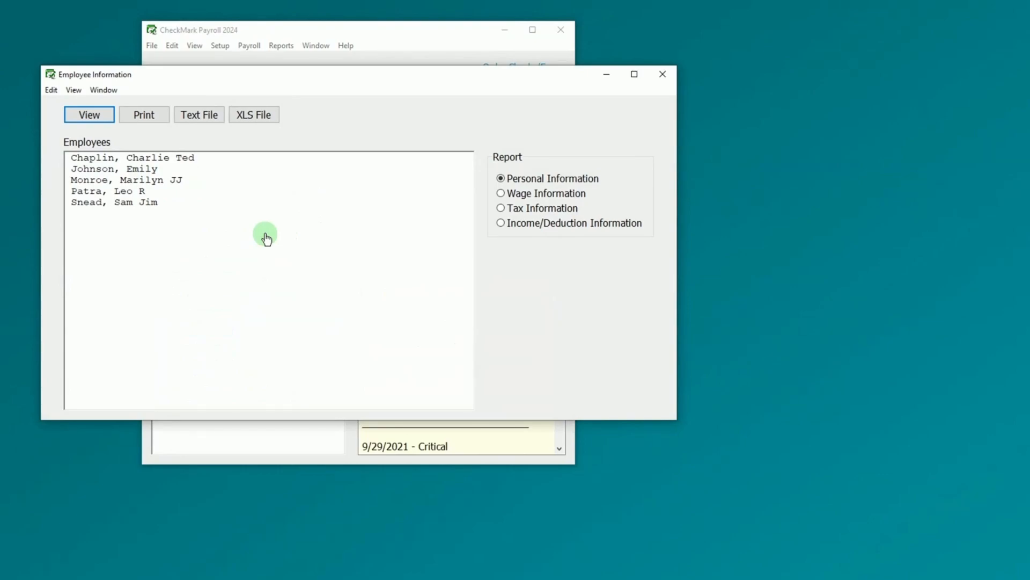
pyautogui.click(577, 199)
pyautogui.click(263, 190)
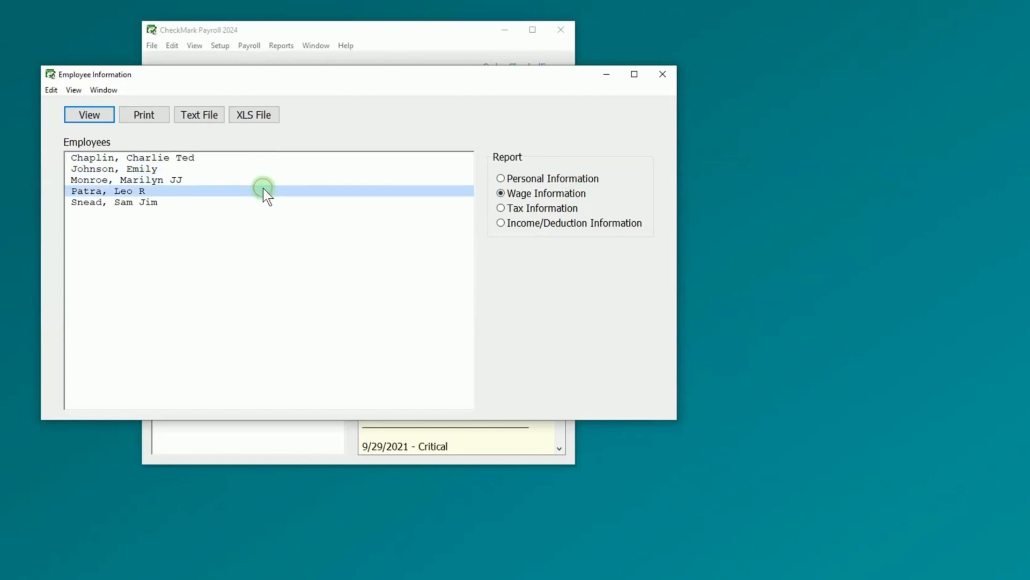
pyautogui.moveTo(175, 168); pyautogui.dragTo(174, 191)
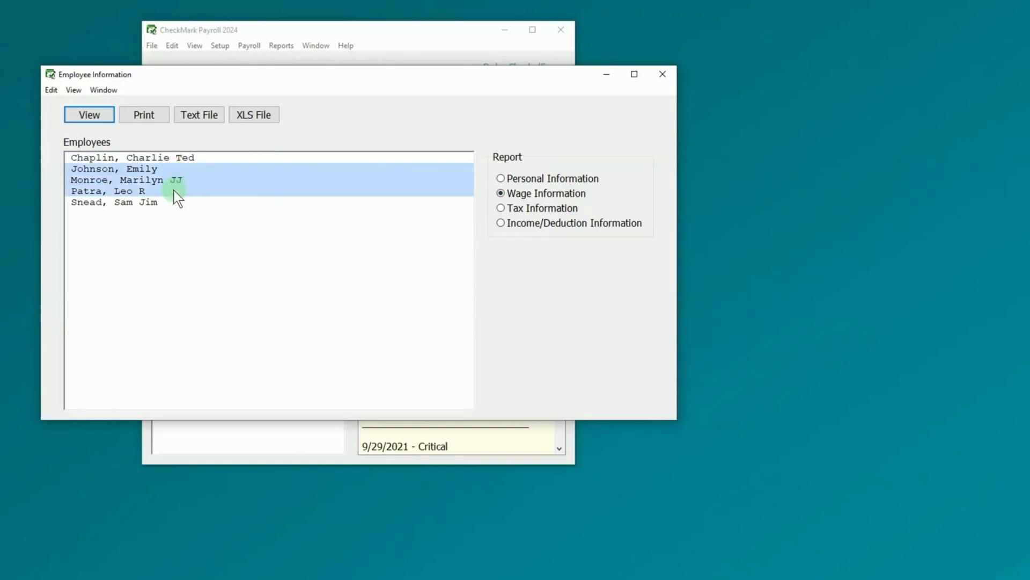
pyautogui.click(91, 114)
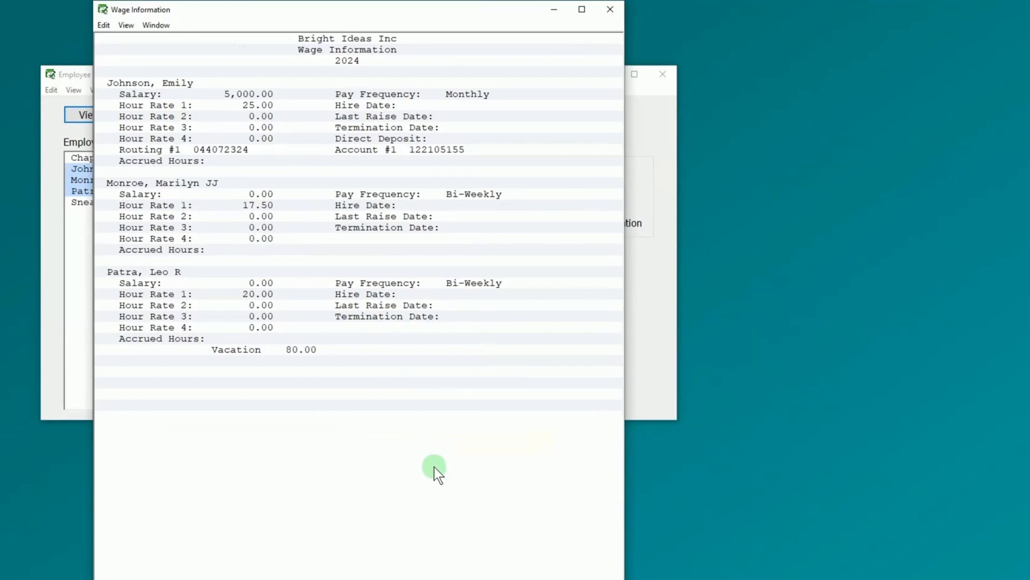
pyautogui.click(616, 12)
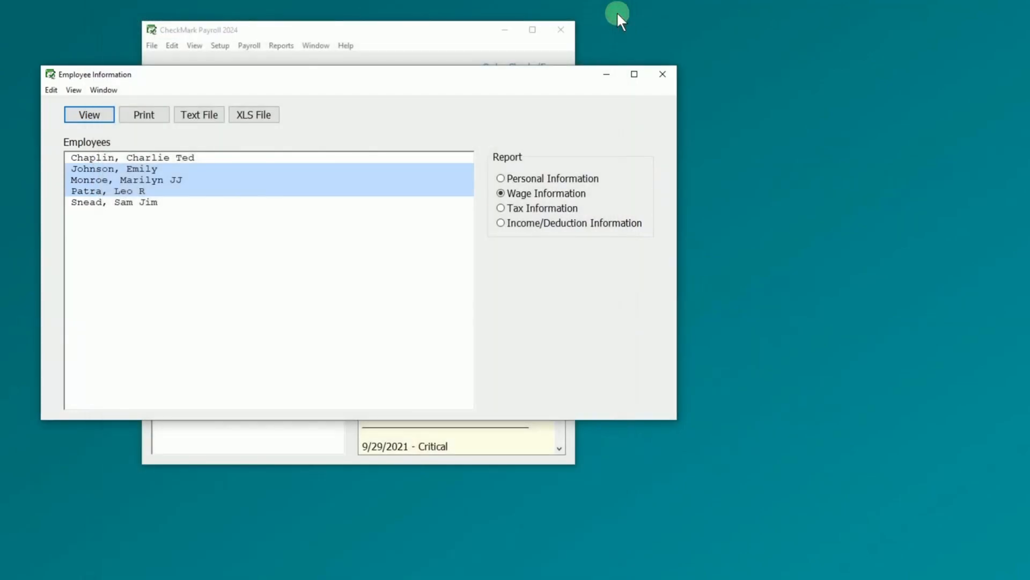
pyautogui.click(663, 74)
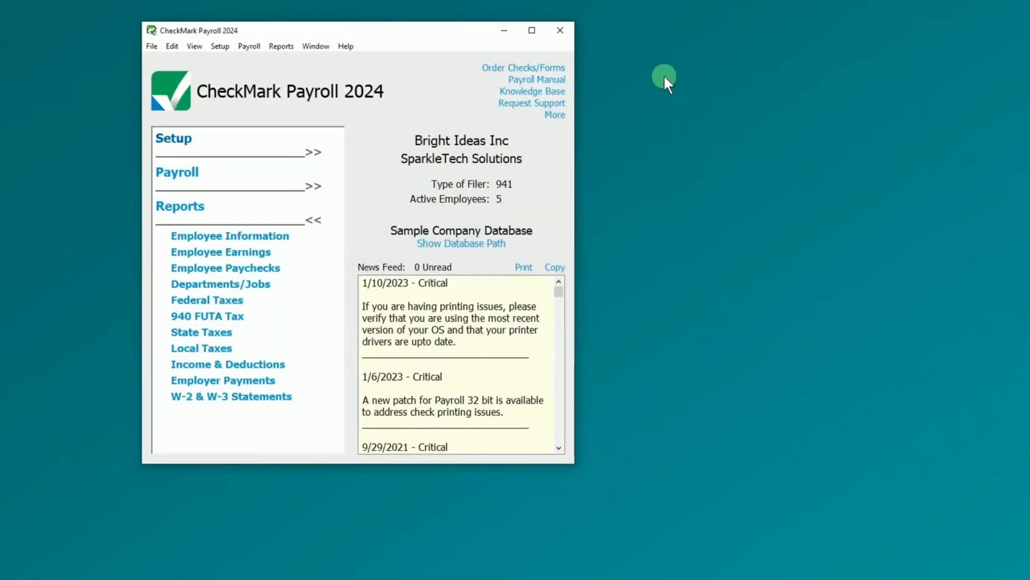
# - View the Employee Earnings register for the first three employees over 01/29/24–02/12/24
pyautogui.click(261, 258)
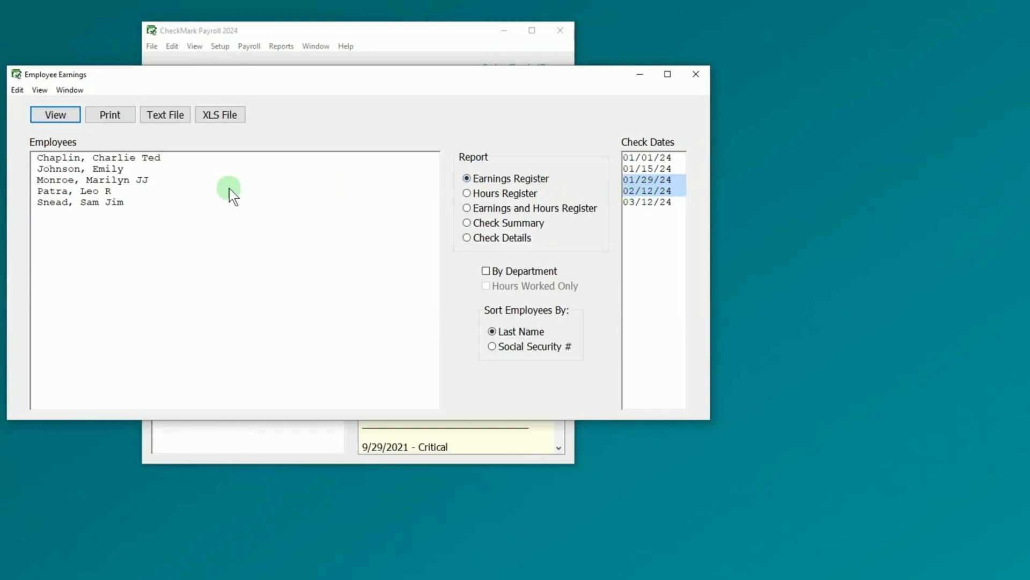
pyautogui.moveTo(136, 183); pyautogui.dragTo(147, 159)
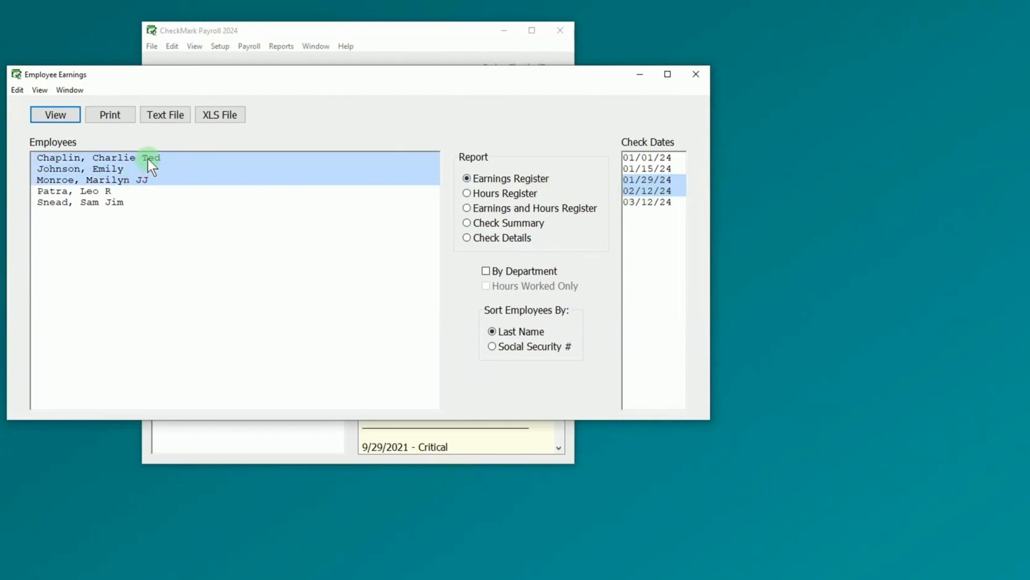
pyautogui.click(63, 117)
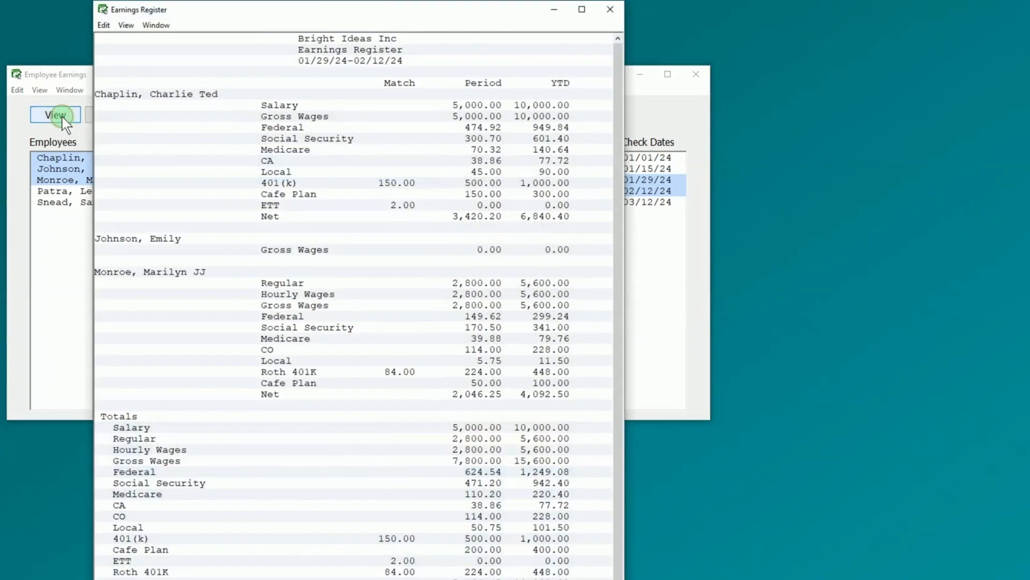
pyautogui.scroll(-1, 419, 172)
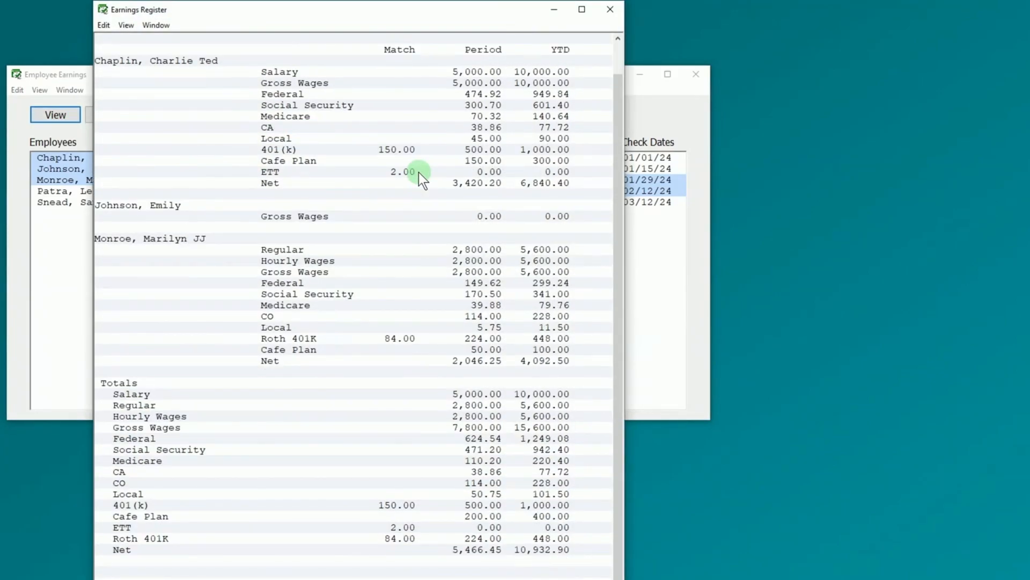
# - Close the earnings register and Employee Earnings window, then bring up Employee Paychecks
pyautogui.click(611, 11)
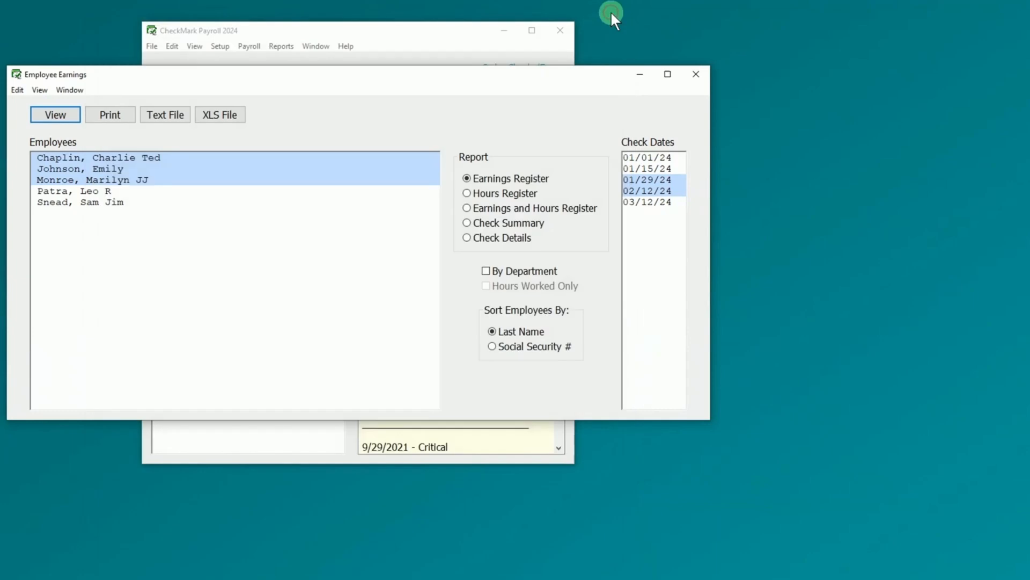
pyautogui.click(696, 75)
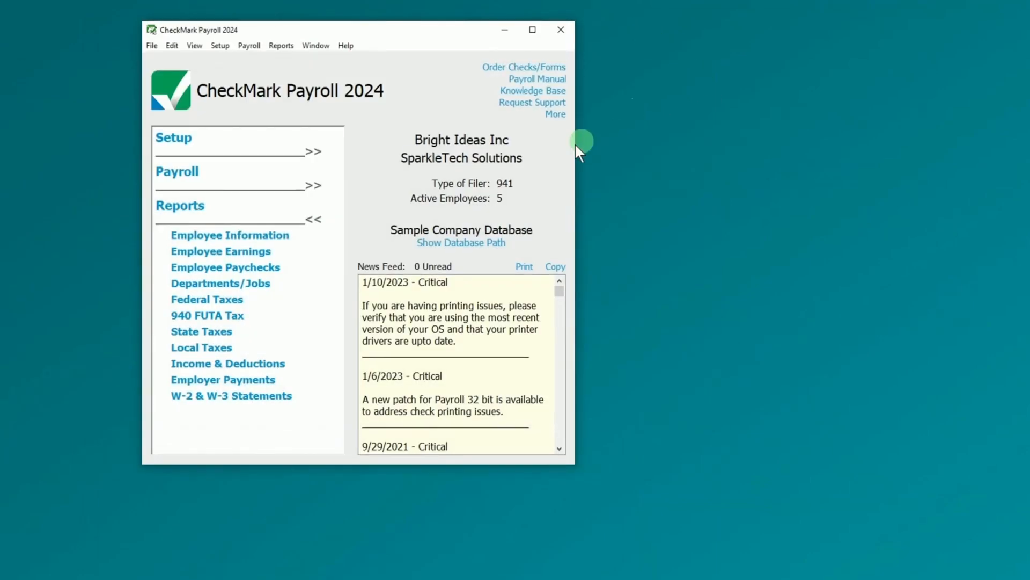
pyautogui.click(255, 268)
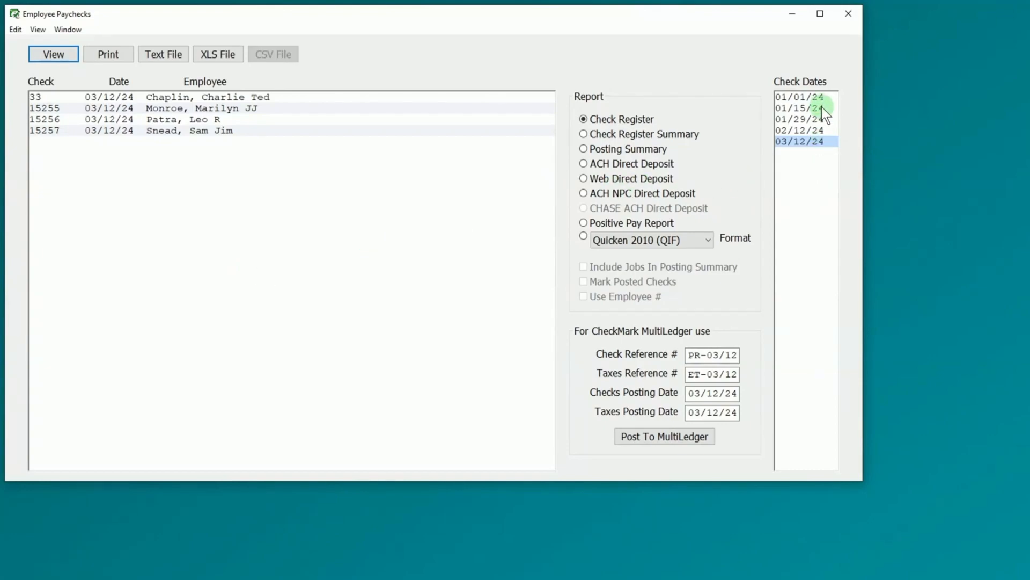
# - Show the 01/29/24 paychecks as an ACH Direct Deposit report with the first check selected
pyautogui.click(816, 122)
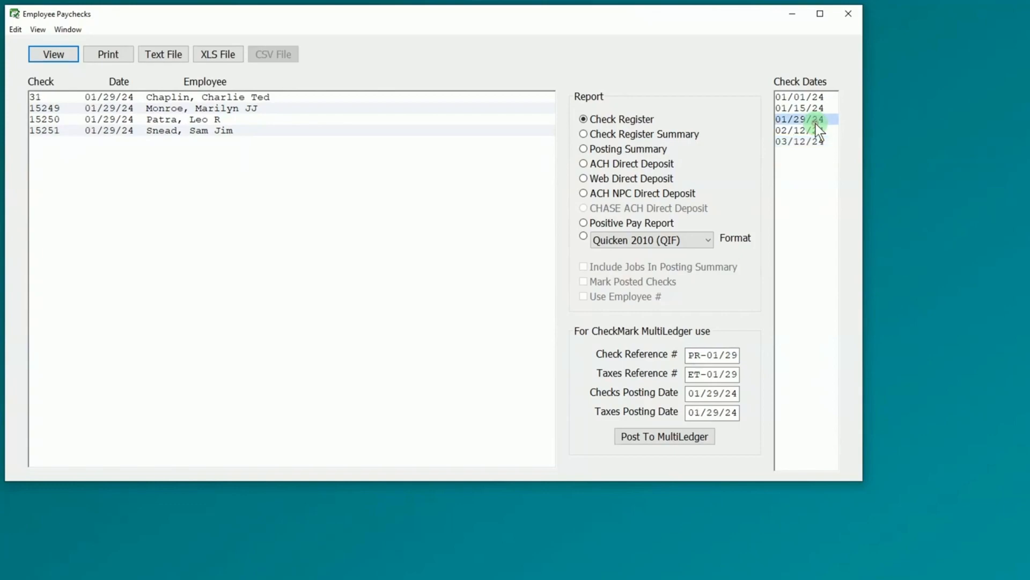
pyautogui.click(662, 162)
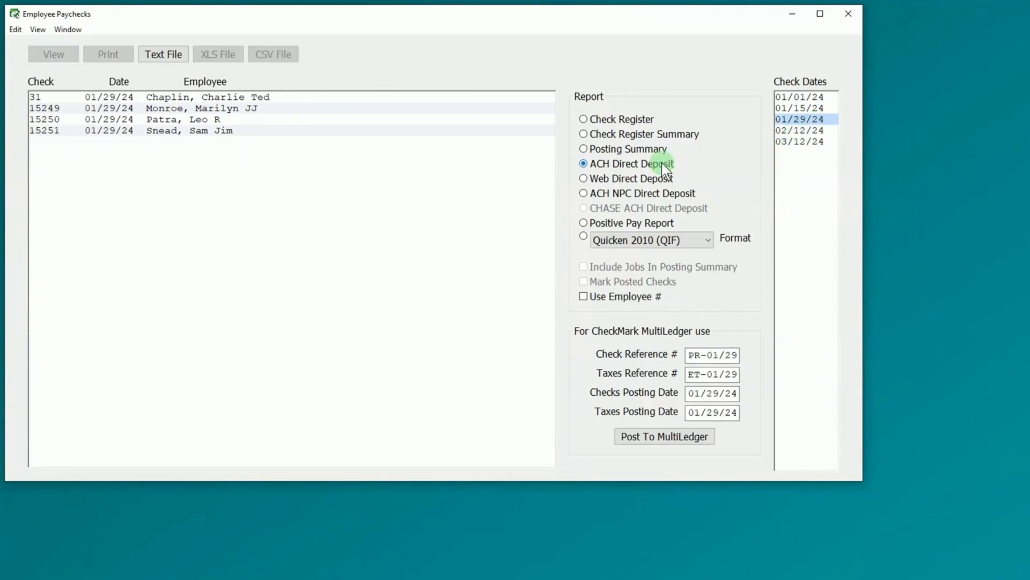
pyautogui.click(307, 99)
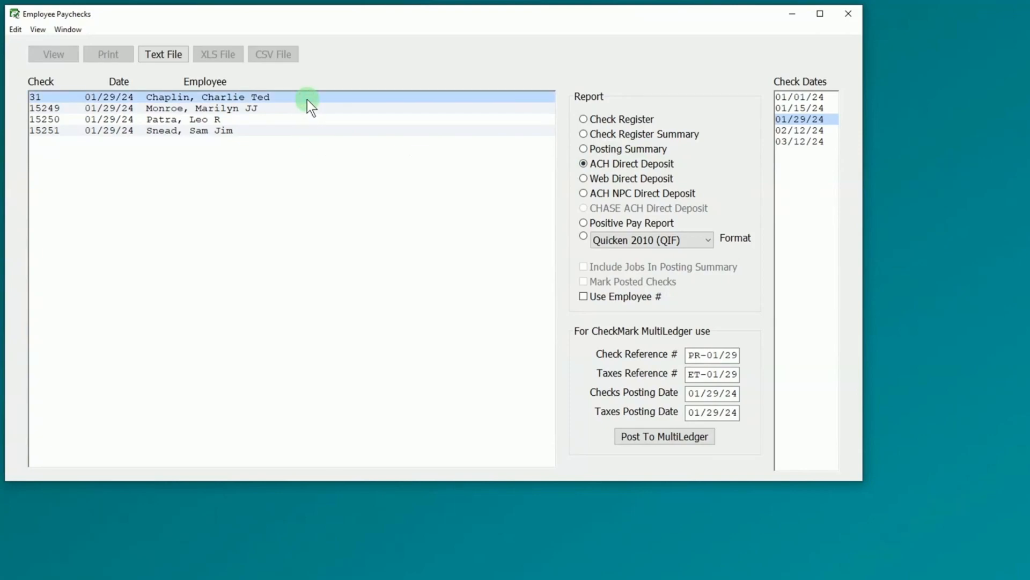
# - Start the direct-deposit text file: originator Bright Ideas, destination Widget Enterprises, with both routing numbers
pyautogui.click(163, 53)
pyautogui.write('Bright Ideas')
pyautogui.press('Tab')
pyautogui.write('212441234')
pyautogui.press('Tab')
pyautogui.write('Widget Enterprises')
pyautogui.press('Tab')
pyautogui.write('114477152')
# - Add the company ID, 'Montly Pay' entry description and account number, omit SSNs, and confirm
pyautogui.press('Tab')
pyautogui.press('Tab')
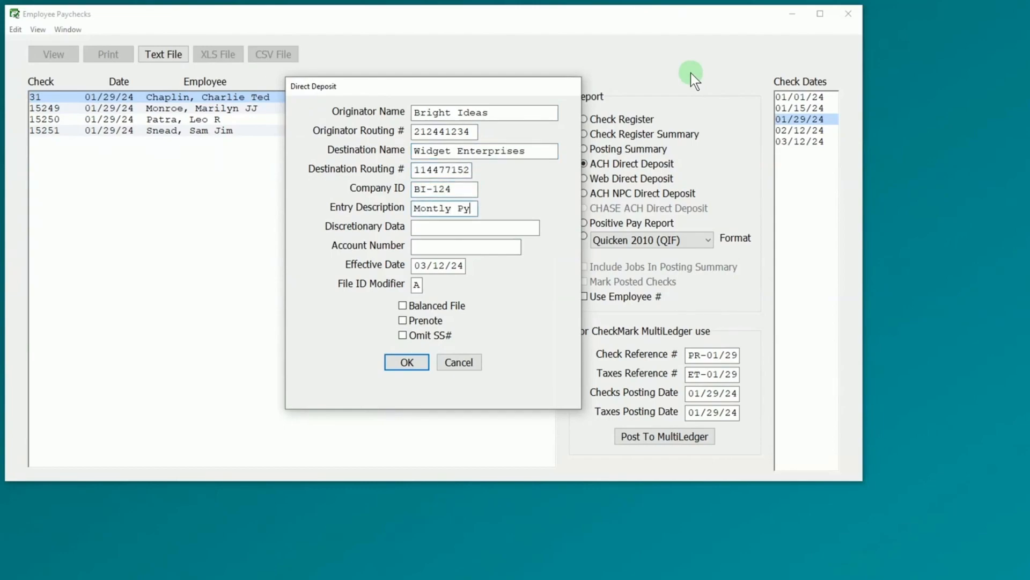
pyautogui.press('BackSpace')
pyautogui.press('Tab')
pyautogui.press('Tab')
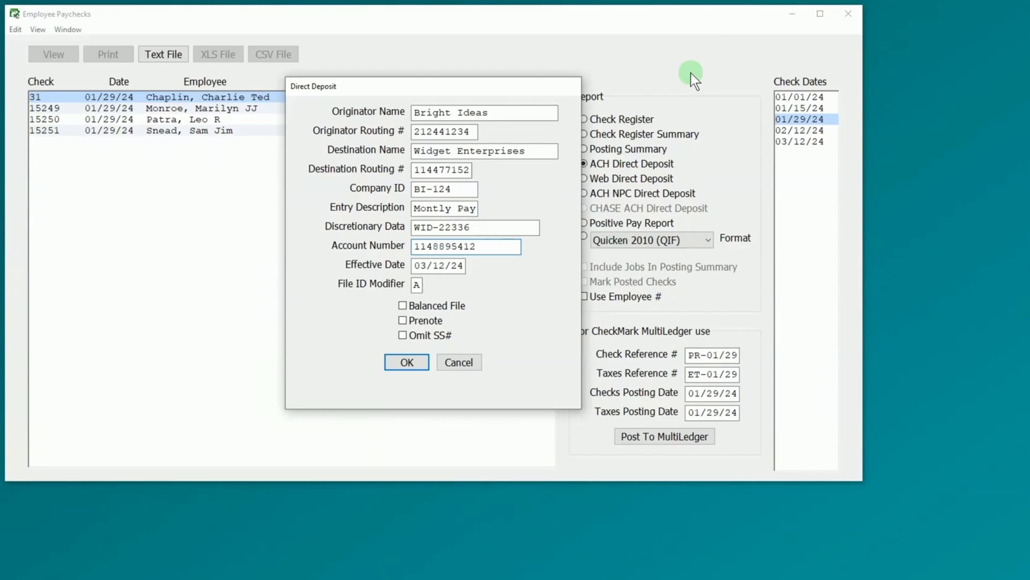
pyautogui.click(403, 335)
pyautogui.click(421, 369)
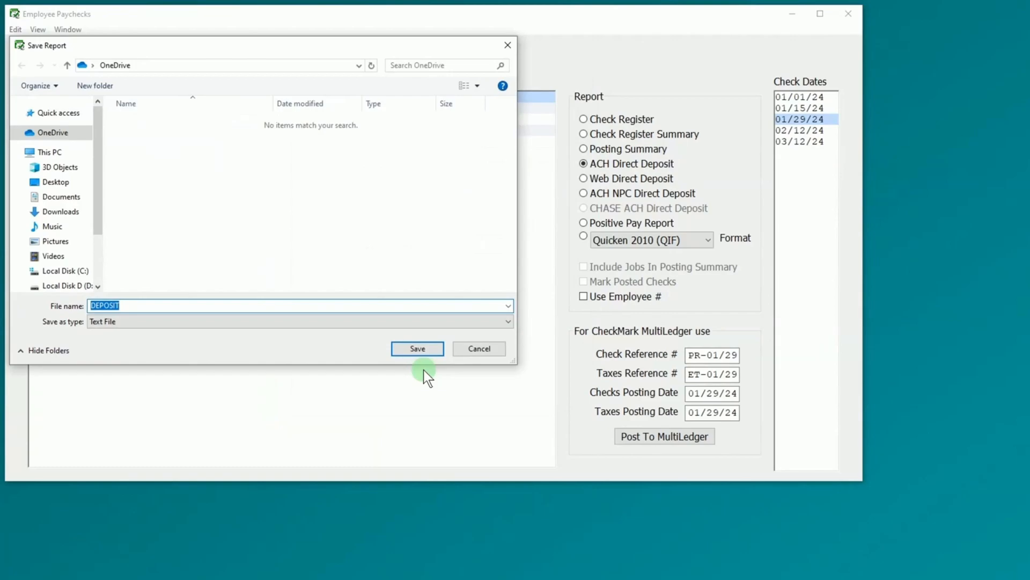
pyautogui.press('Right')
# - Save the file as DEPOSIT 1, read it in Notepad, then close Notepad
pyautogui.write('1')
pyautogui.click(431, 352)
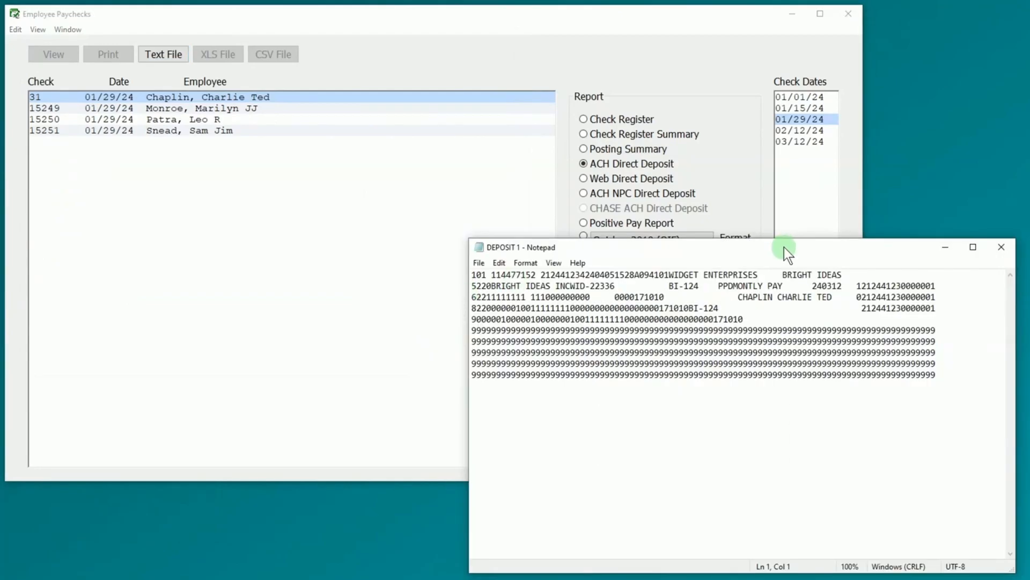
pyautogui.moveTo(790, 253); pyautogui.dragTo(420, 128)
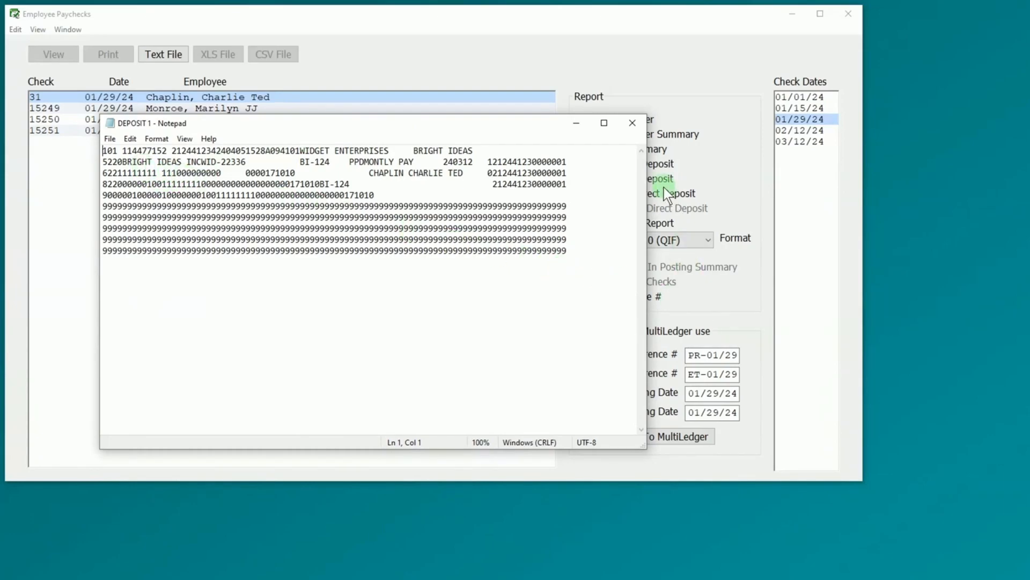
pyautogui.click(637, 127)
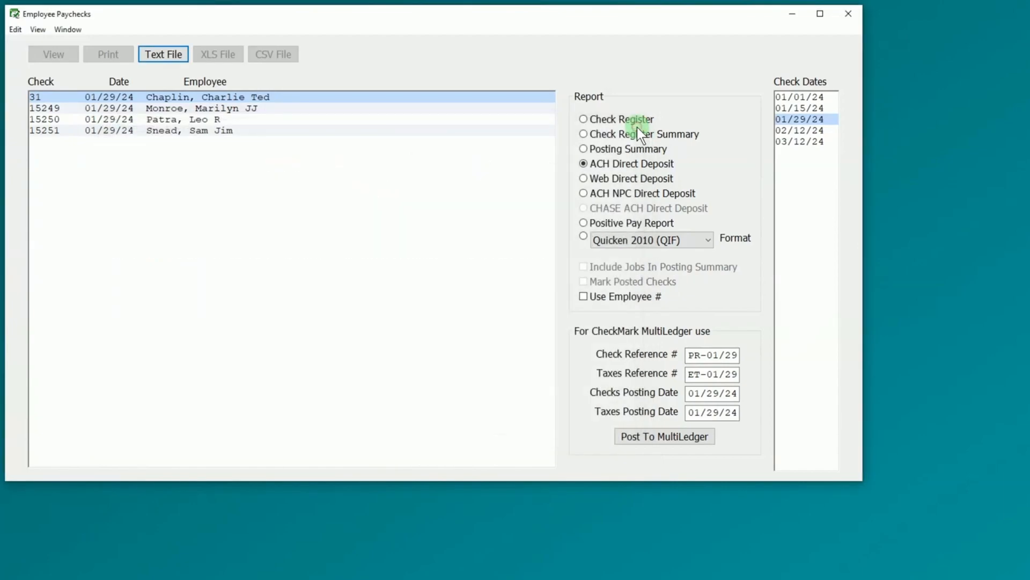
# - Close Employee Paychecks and view Admin department wages and hours for 01/15/24 and 01/29/24
pyautogui.click(846, 17)
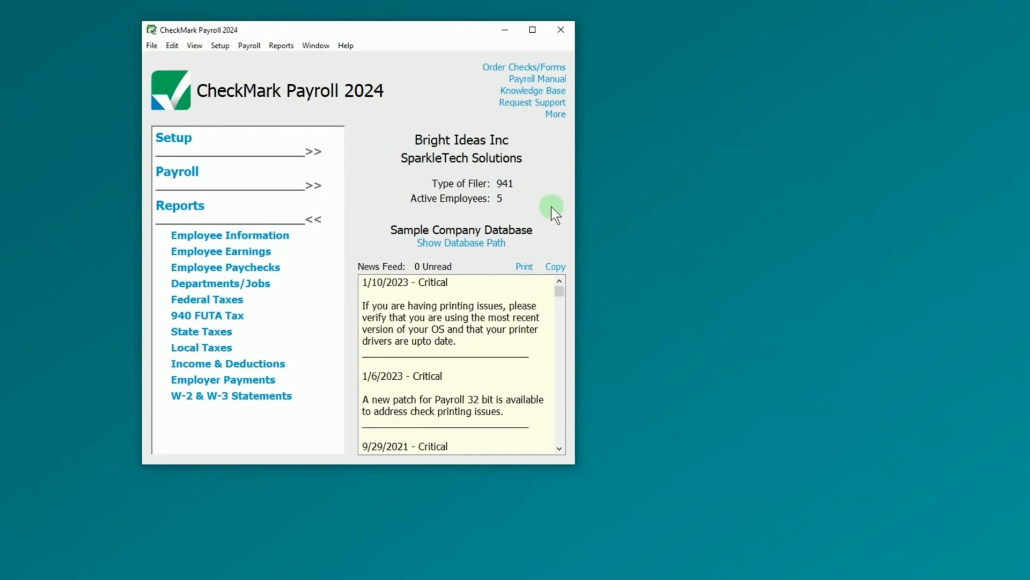
pyautogui.click(220, 283)
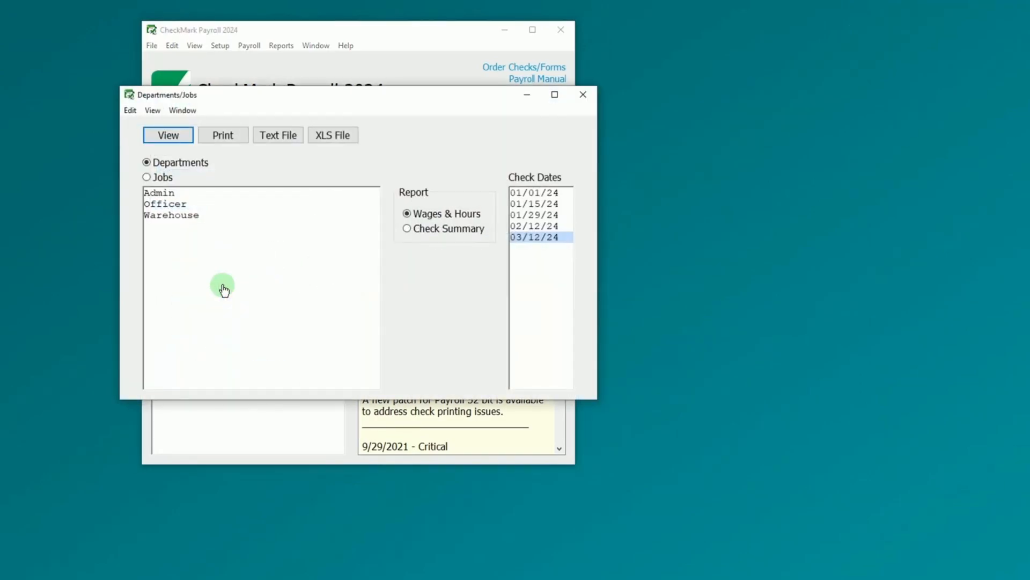
pyautogui.click(563, 202)
pyautogui.click(561, 213)
pyautogui.keyDown('ctrl'); pyautogui.click(564, 204); pyautogui.keyUp('ctrl')
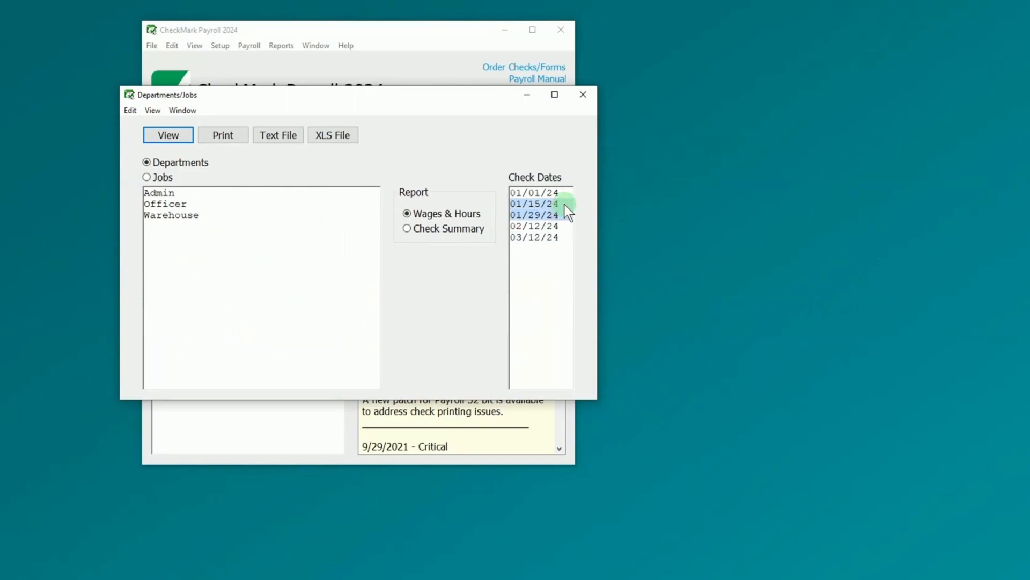
pyautogui.click(211, 193)
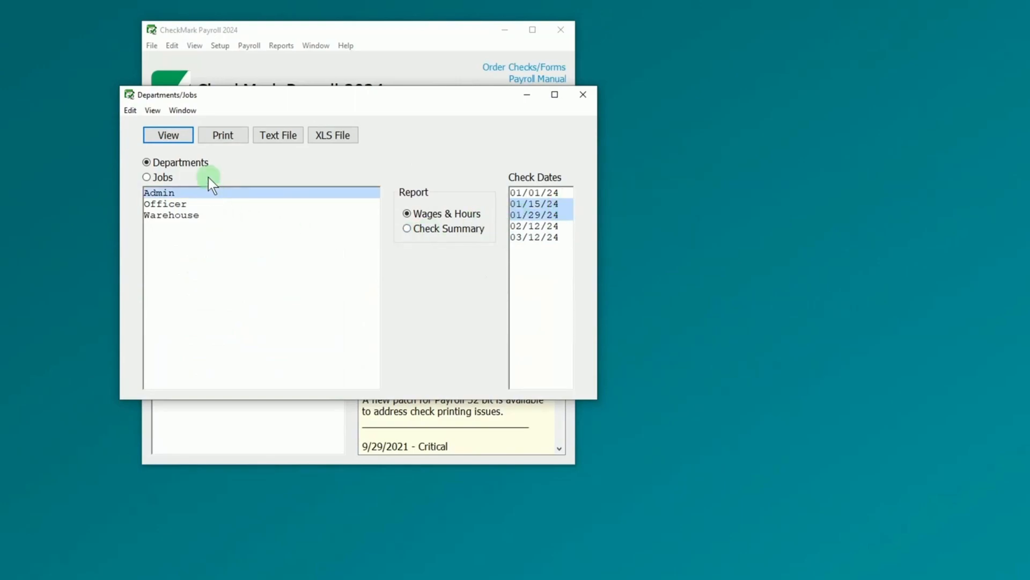
pyautogui.click(189, 136)
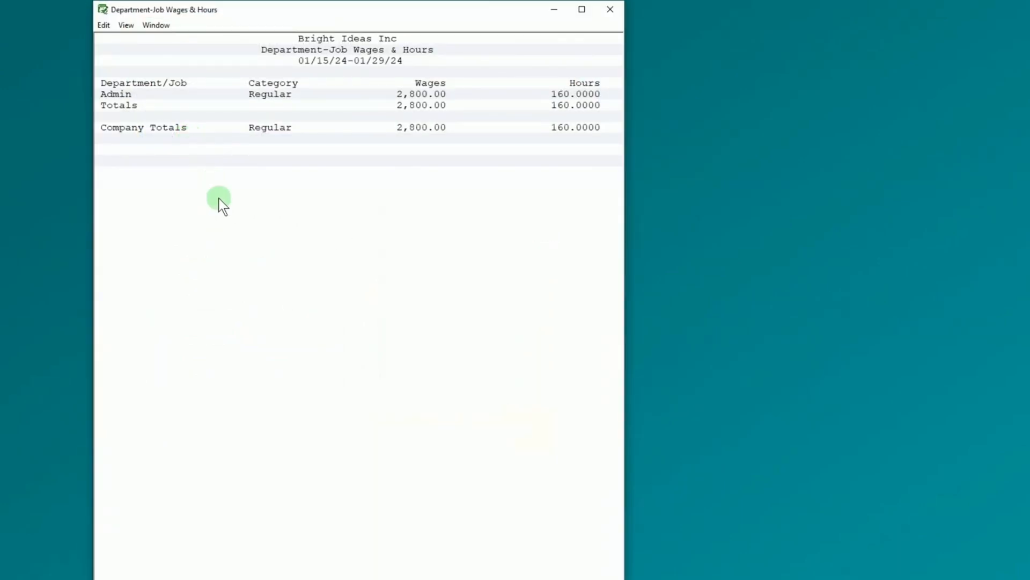
# - Close the wages report and Departments/Jobs window, then bring up the Federal Taxes reports
pyautogui.click(599, 11)
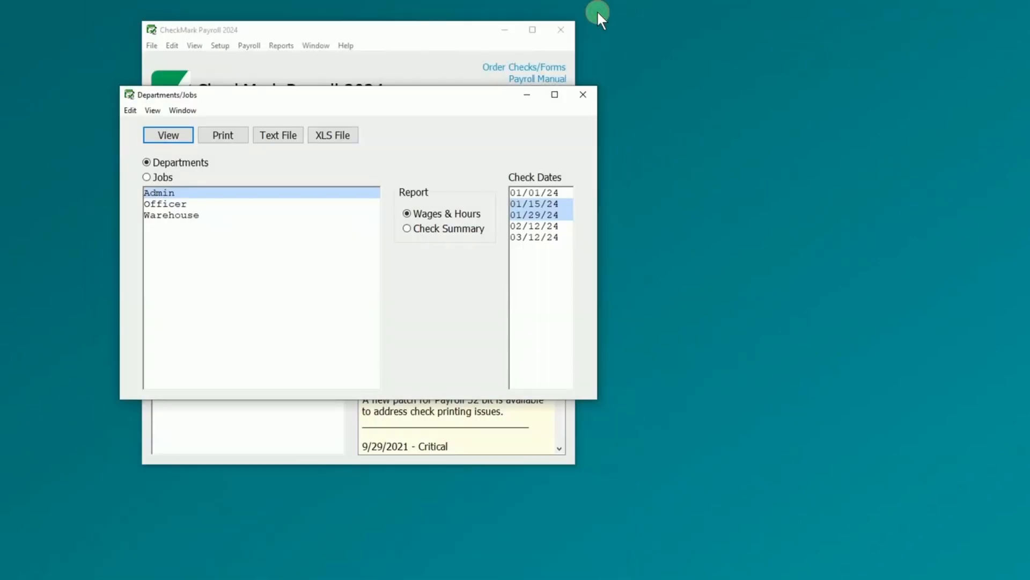
pyautogui.click(584, 95)
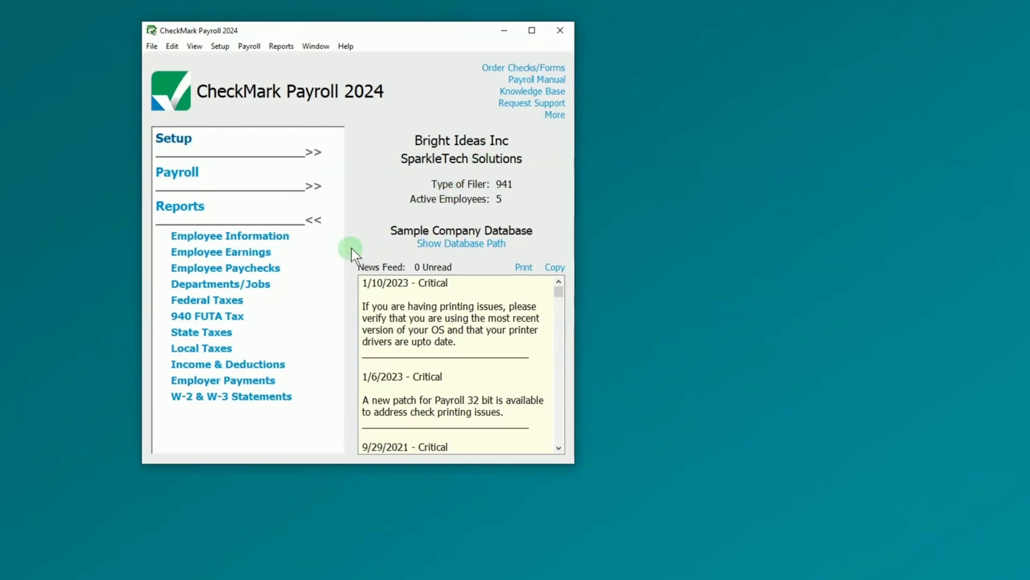
pyautogui.click(234, 301)
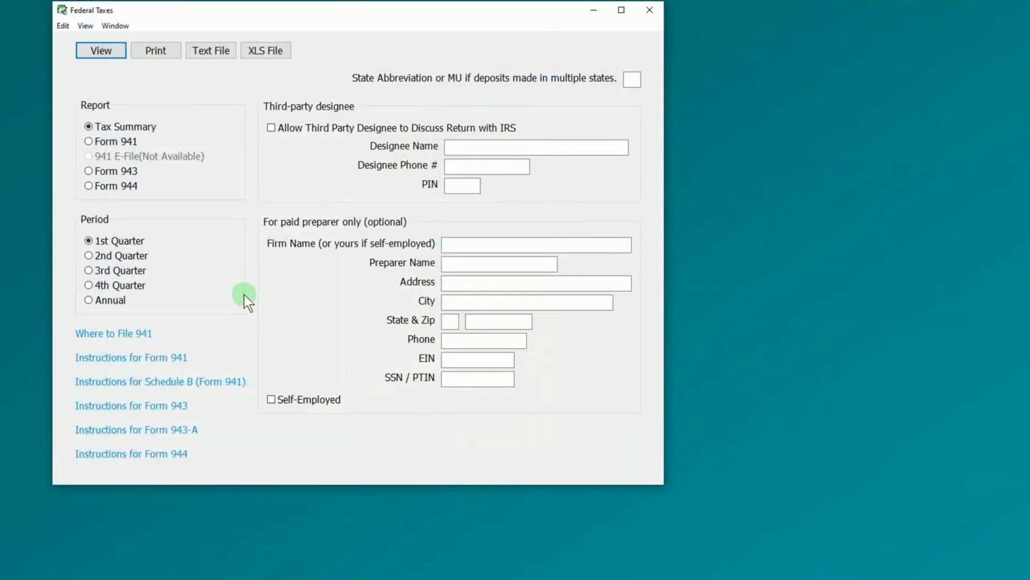
# - Select Form 941 for the 1st Quarter and allow a third-party designee to discuss the return
pyautogui.click(128, 142)
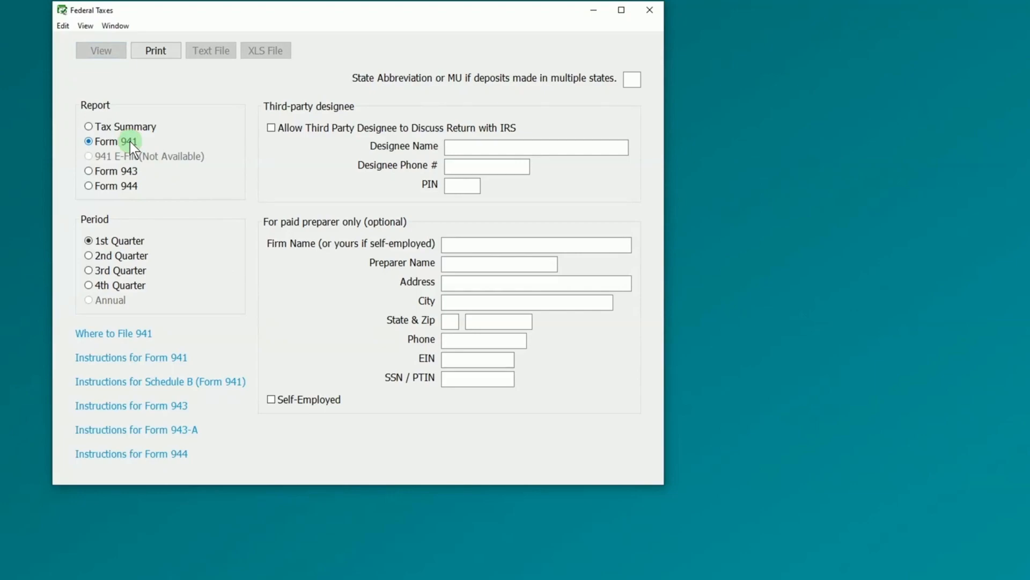
pyautogui.click(126, 172)
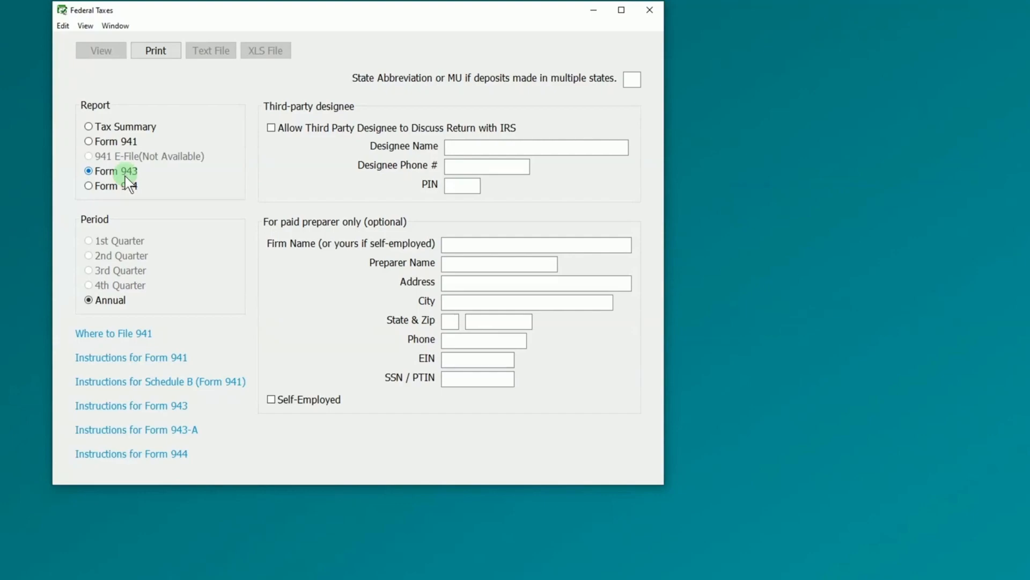
pyautogui.click(127, 185)
pyautogui.click(130, 142)
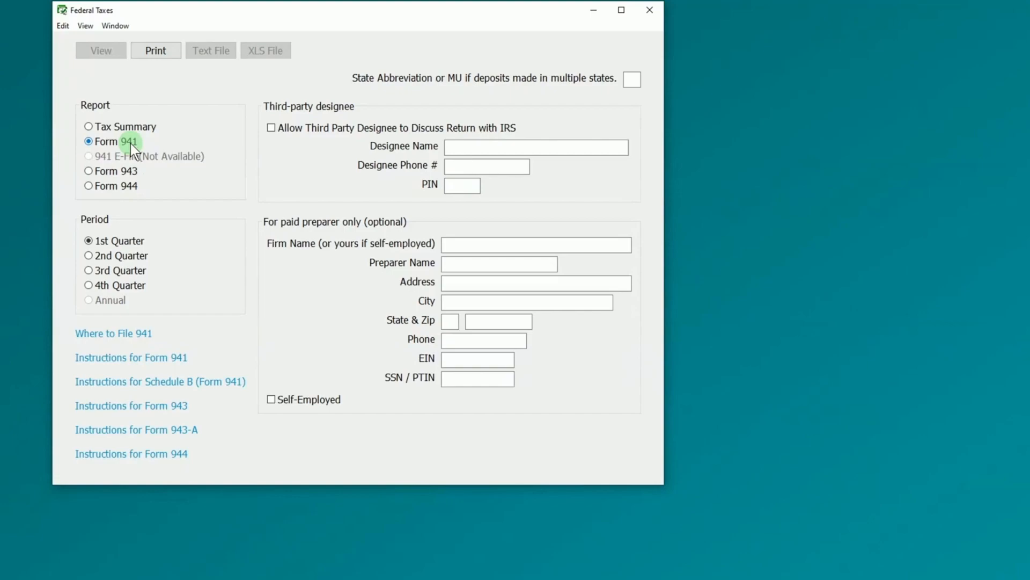
pyautogui.click(134, 258)
pyautogui.click(139, 243)
pyautogui.click(270, 132)
# - Enter the third-party designee's name, phone number and PIN
pyautogui.click(519, 145)
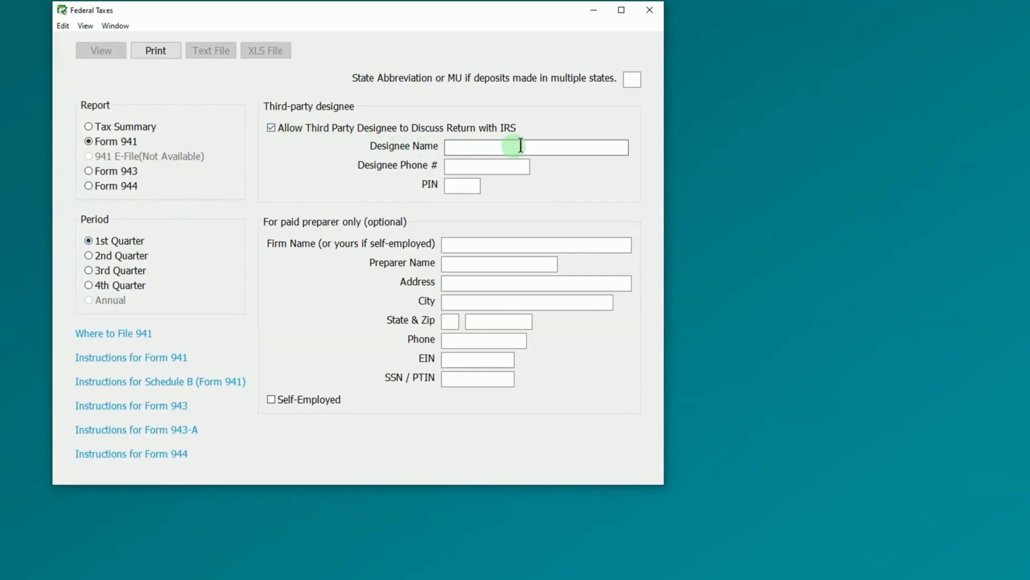
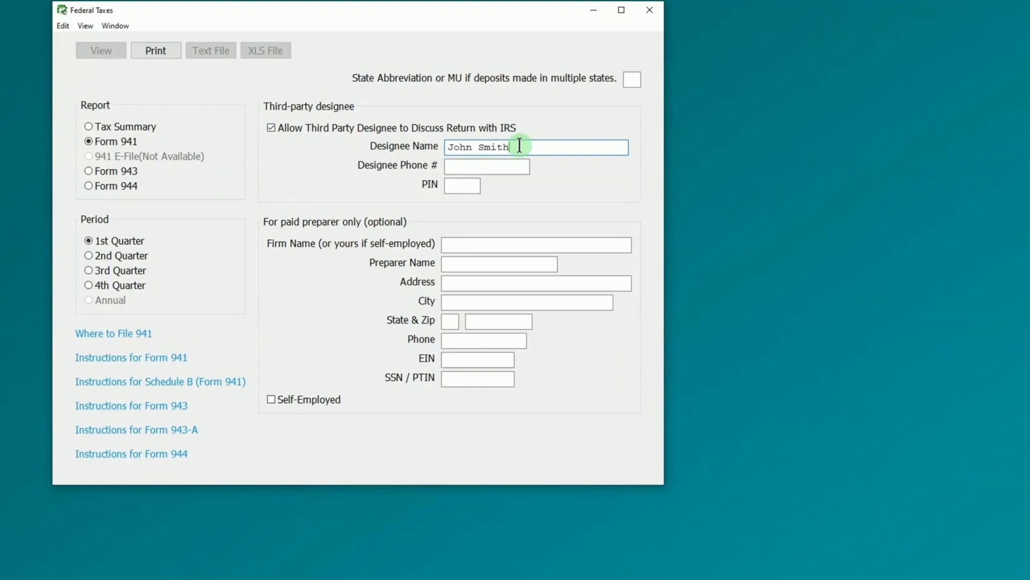
pyautogui.press('Tab')
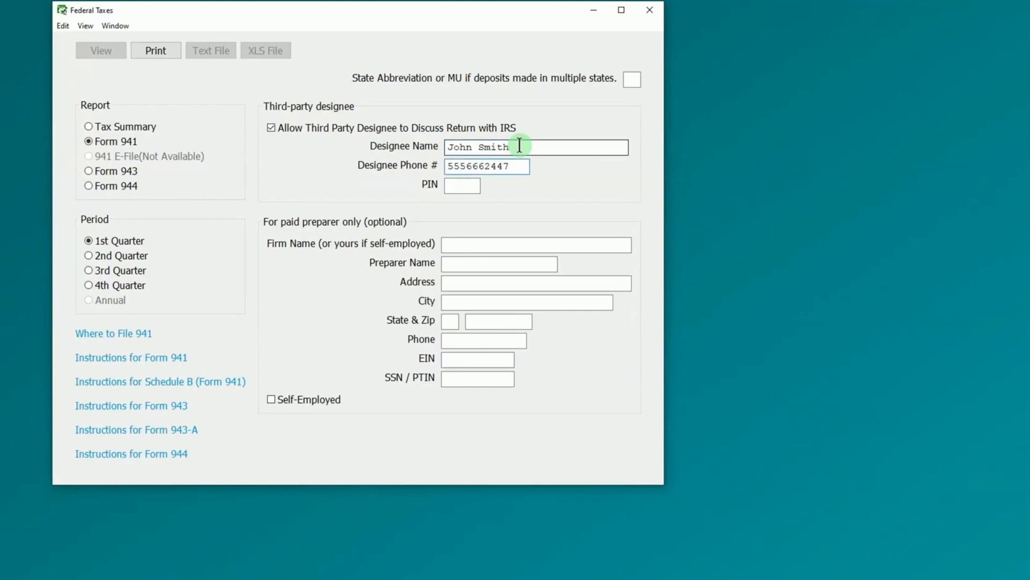
pyautogui.press('Tab')
# - Enter the paid preparer's firm name, preparer name and full postal address
pyautogui.click(541, 240)
pyautogui.write('Smith Tax')
pyautogui.press('Tab')
pyautogui.press('Tab')
pyautogui.press('Tab')
pyautogui.write('San Diago')
pyautogui.press('Tab')
pyautogui.write('CA')
pyautogui.press('Tab')
pyautogui.write('56213')
# - Add the preparer's phone, EIN and SSN/PTIN, then print Form 941 and check line 8
pyautogui.press('Tab')
pyautogui.press('Tab')
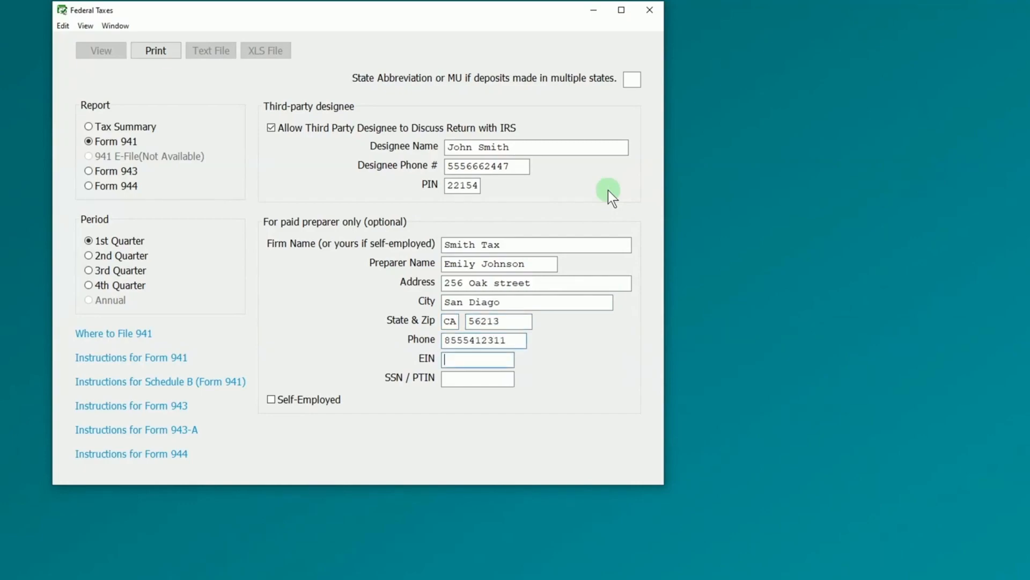
pyautogui.press('Tab')
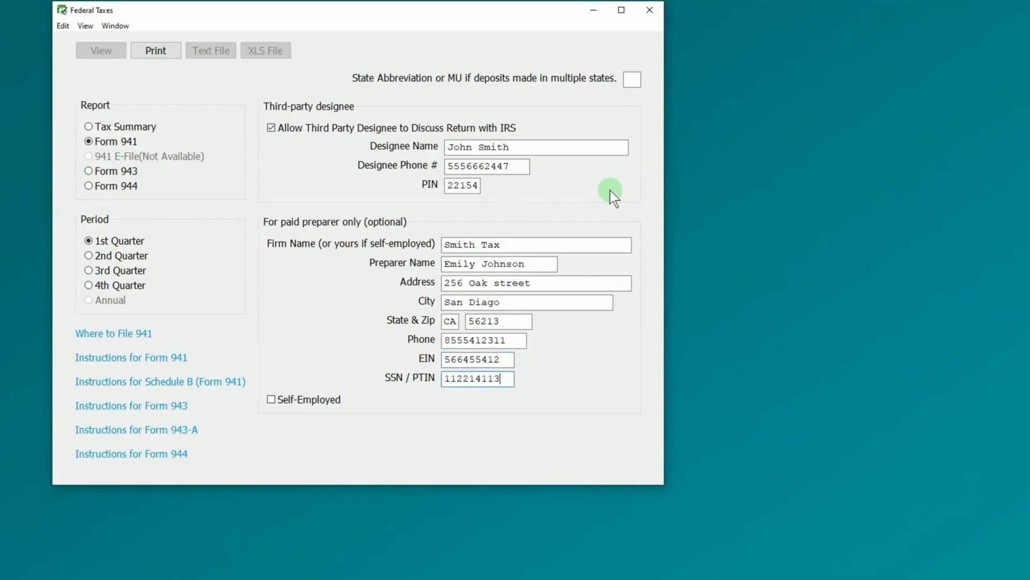
pyautogui.click(169, 52)
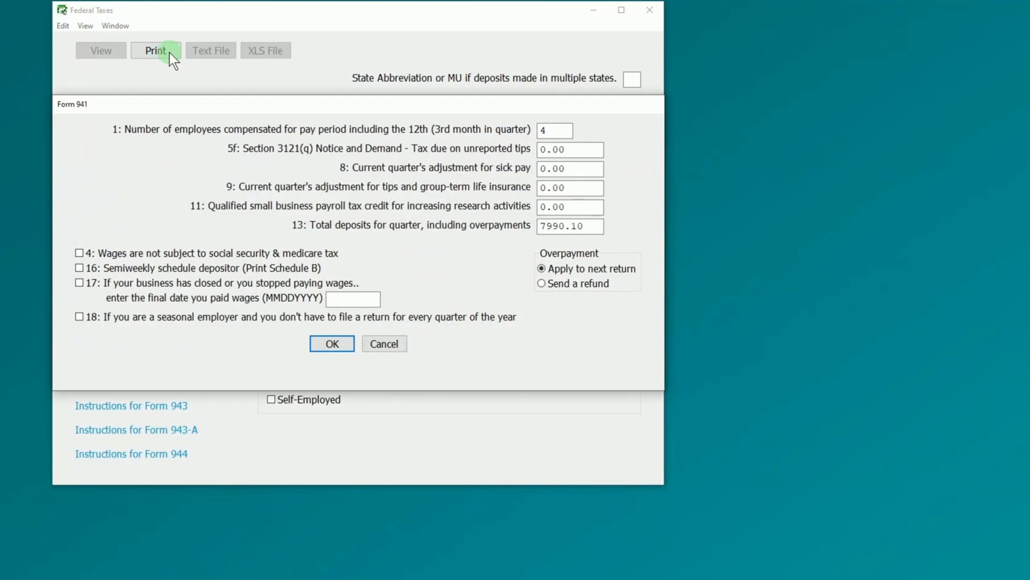
pyautogui.click(588, 173)
# - Generate the Q1 Form 941 PDF, scroll through it in Acrobat, and close without saving
pyautogui.click(344, 343)
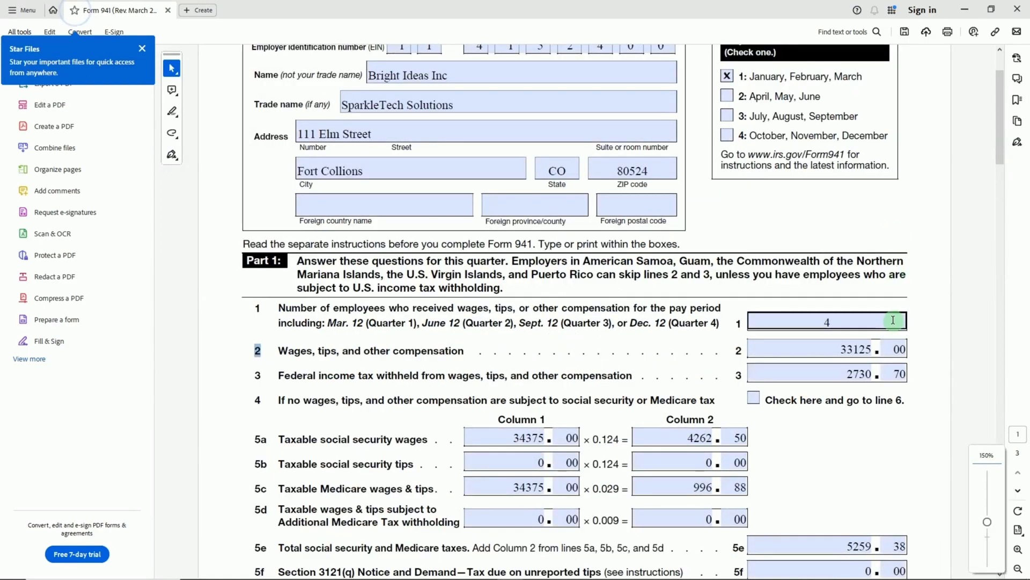
pyautogui.scroll(1, 886, 247)
pyautogui.scroll(-4, 709, 188)
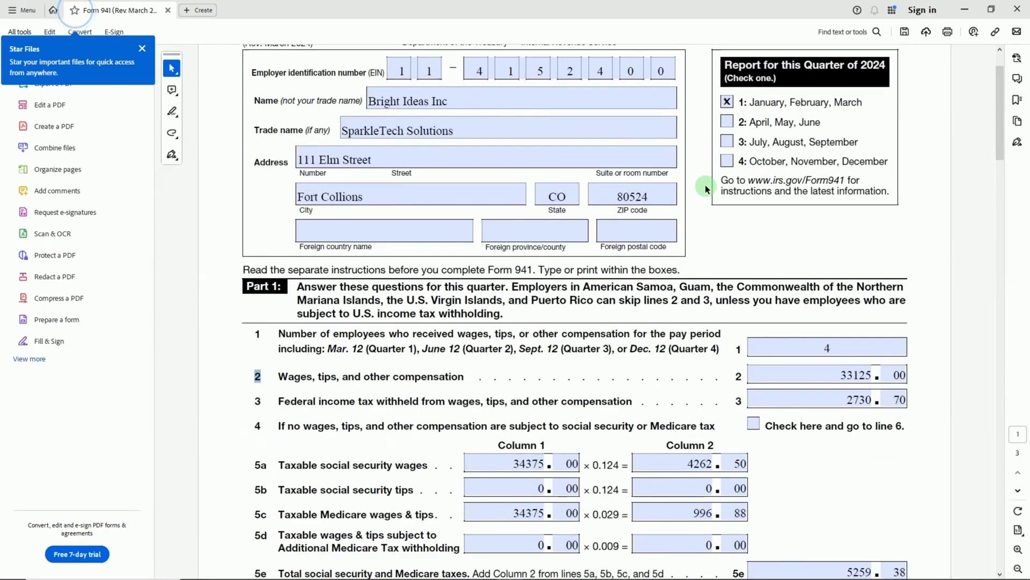
pyautogui.scroll(-10, 705, 186)
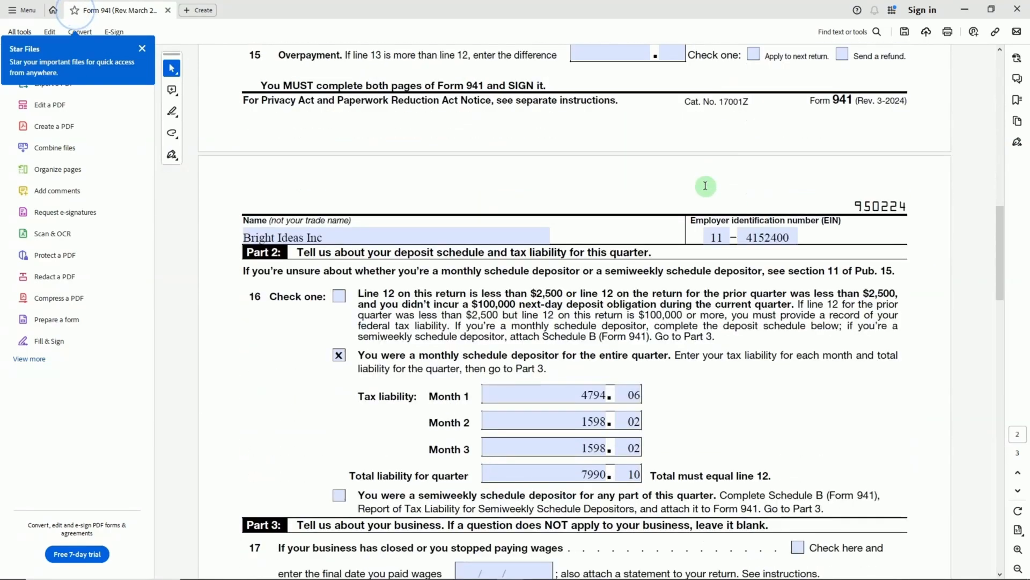
pyautogui.scroll(-2, 708, 186)
pyautogui.scroll(-12, 707, 185)
pyautogui.moveTo(323, 233); pyautogui.dragTo(475, 238)
pyautogui.click(474, 238)
pyautogui.scroll(-5, 885, 266)
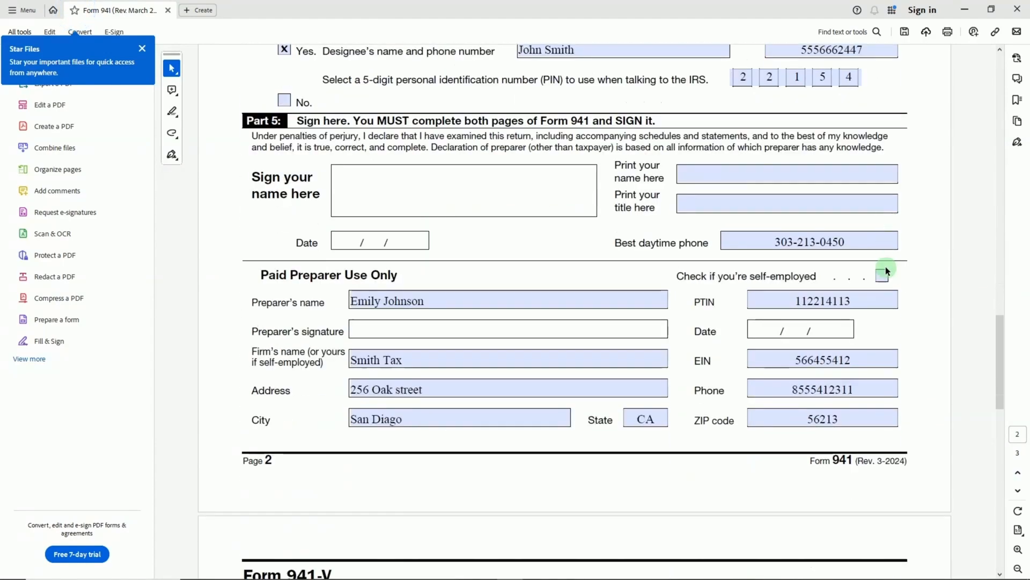
pyautogui.click(474, 195)
pyautogui.scroll(-5, 854, 341)
pyautogui.scroll(12, 855, 342)
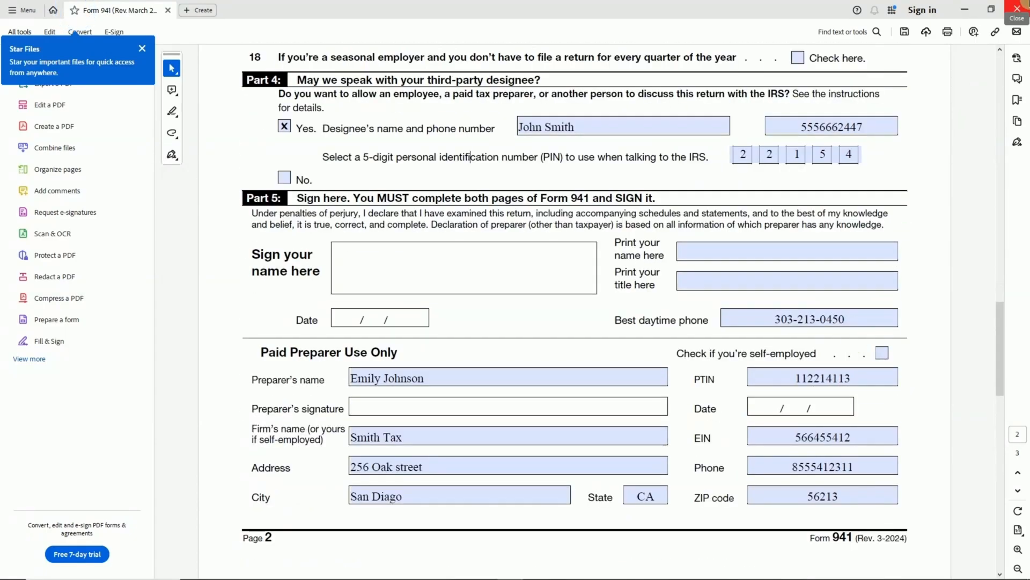
pyautogui.click(1020, 8)
pyautogui.click(582, 320)
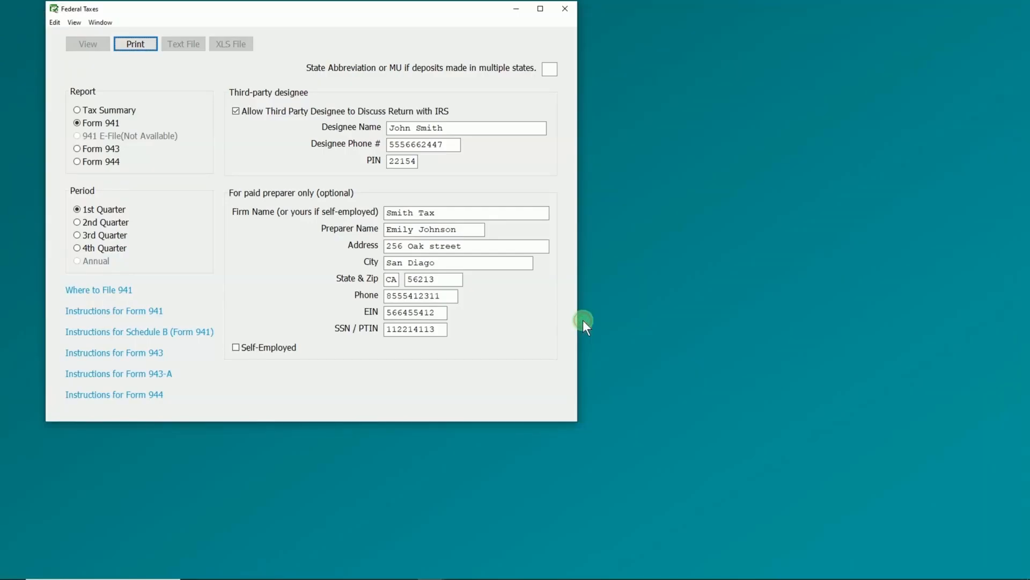
# - Close the Federal Taxes window and bring up W-2 & W-3 Statements
pyautogui.click(564, 7)
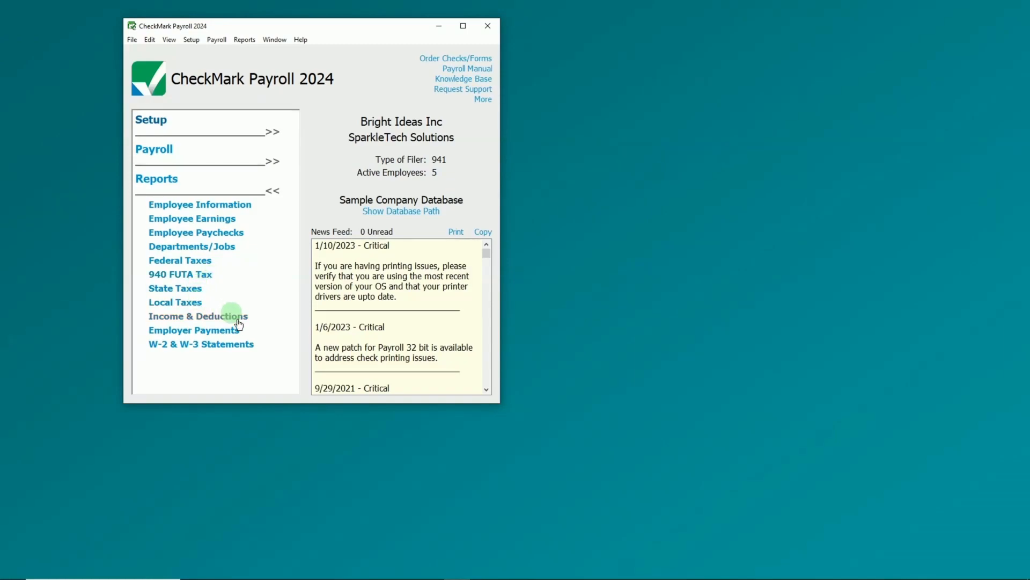
pyautogui.click(250, 345)
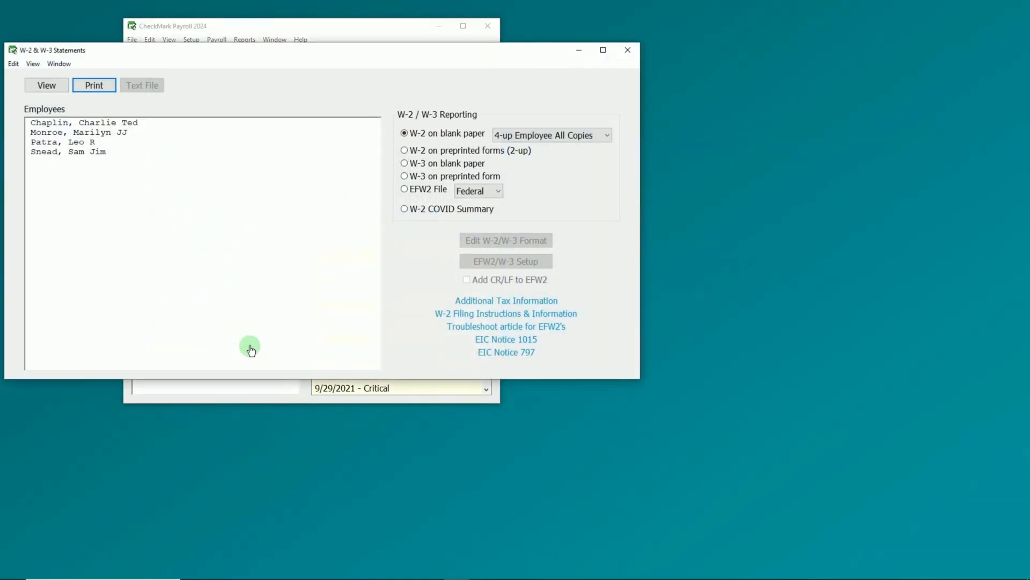
# - Print a W-3 on blank paper for the first two employees to the HP LaserJet Professional M1213nf MFP
pyautogui.moveTo(179, 122); pyautogui.dragTo(179, 132)
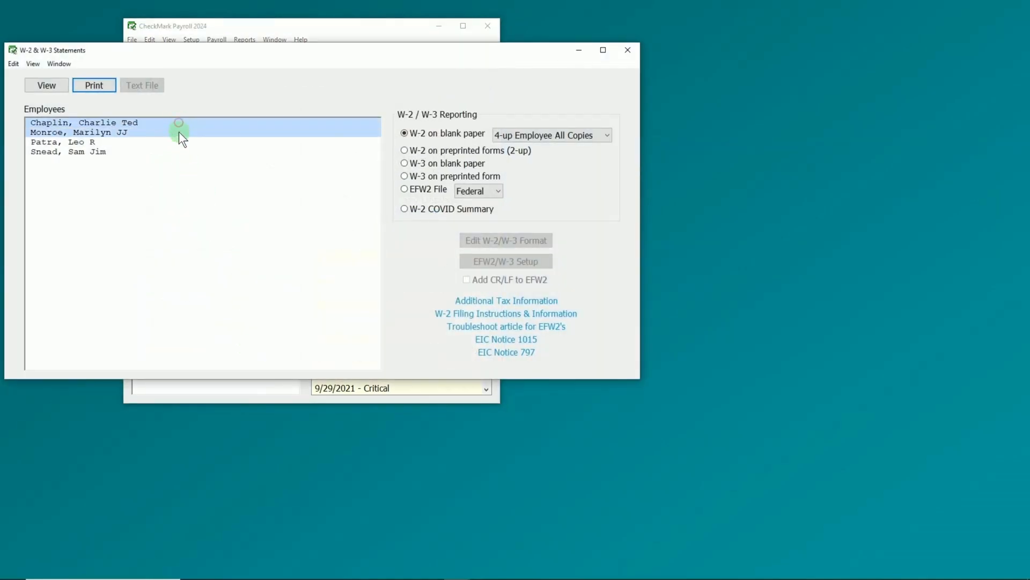
pyautogui.click(455, 163)
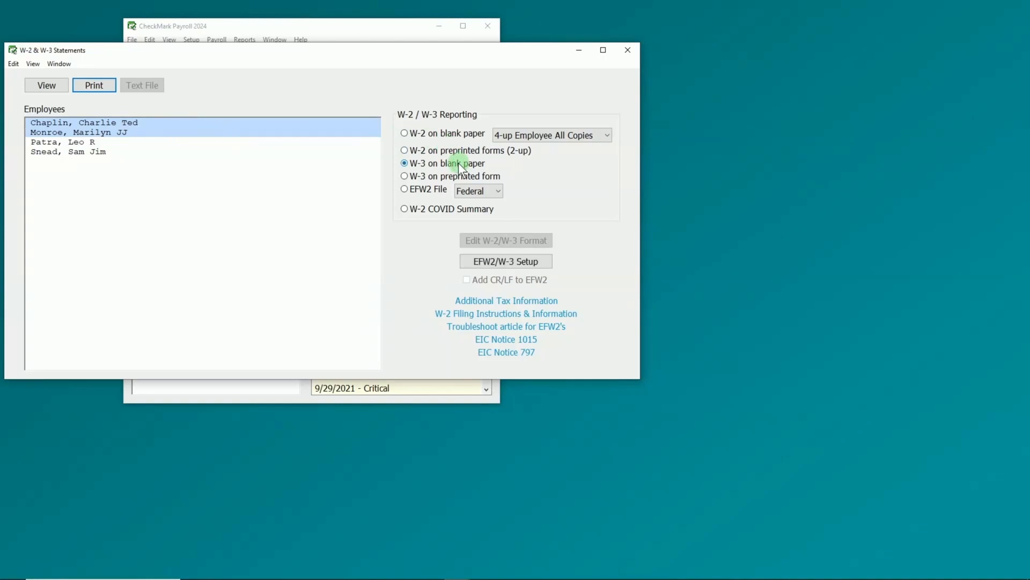
pyautogui.click(94, 85)
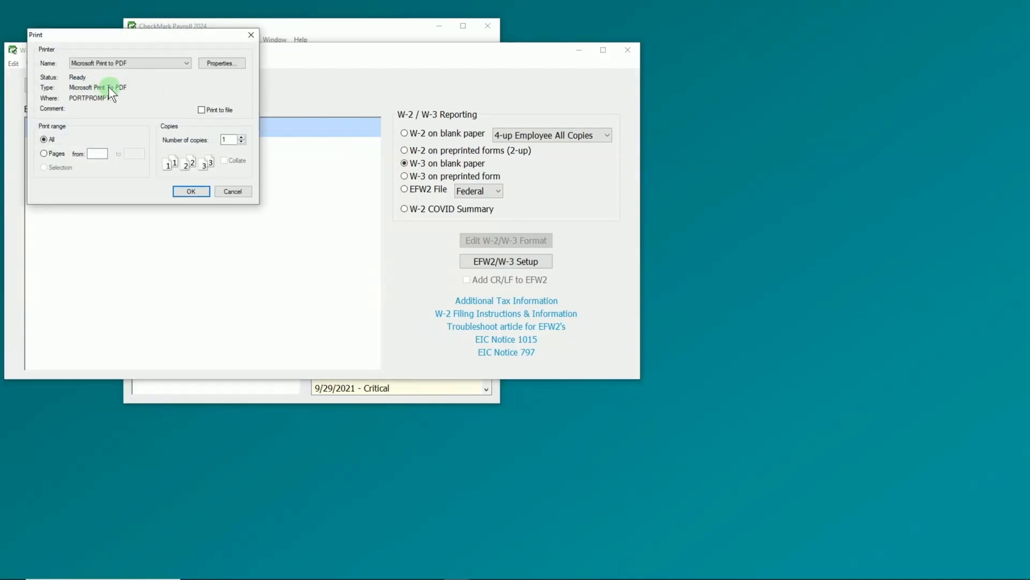
pyautogui.click(186, 62)
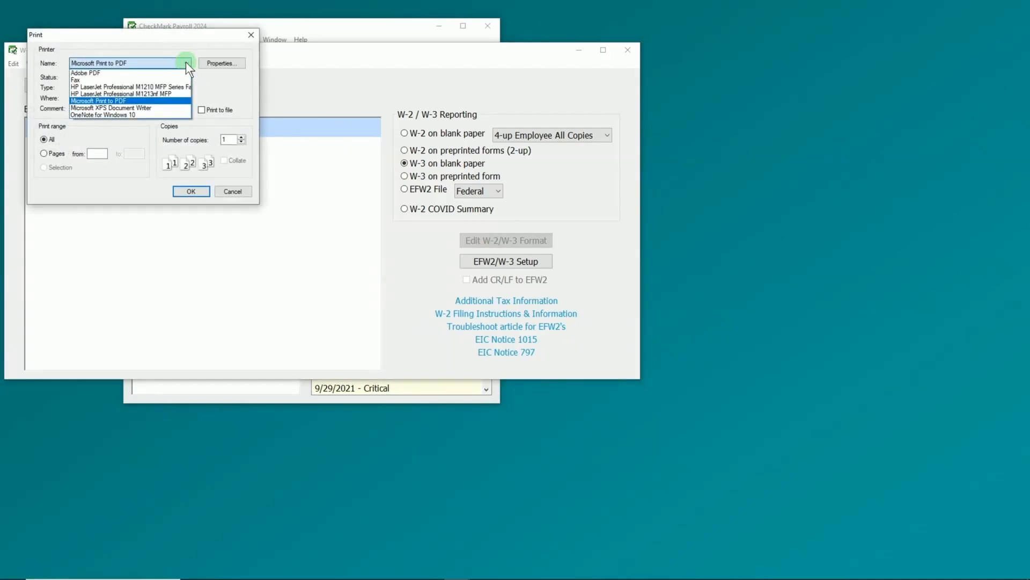
pyautogui.click(183, 99)
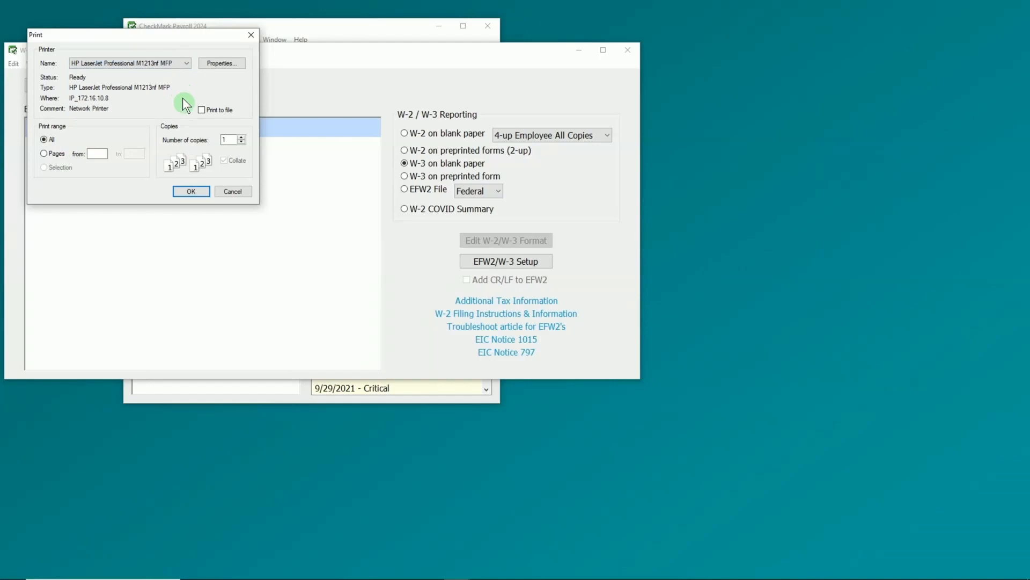
pyautogui.click(207, 193)
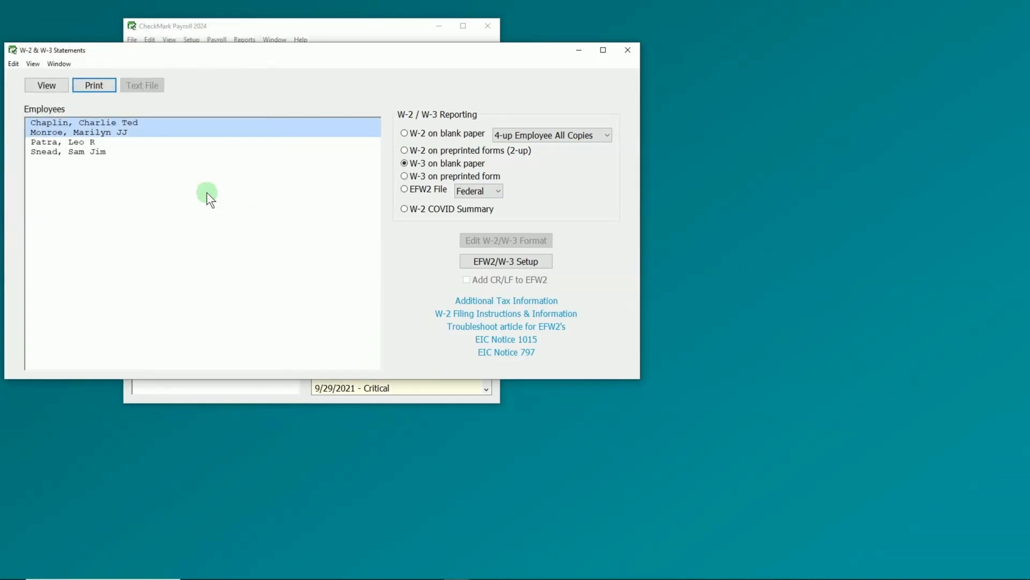